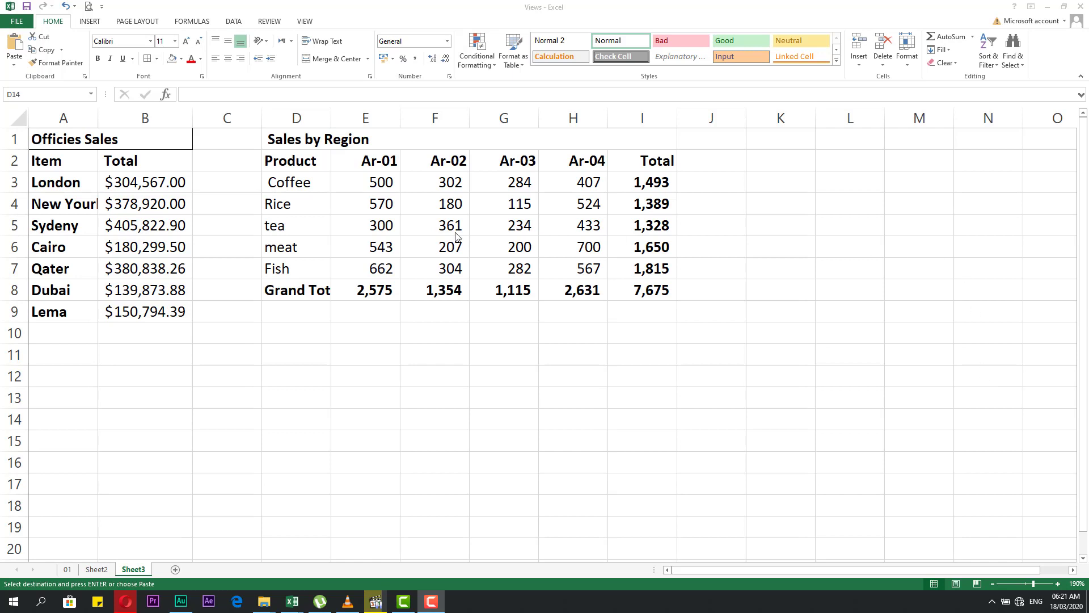
# - Select the city names and their dollar totals, London through Lema, in A3:B9
pyautogui.click(135, 187)
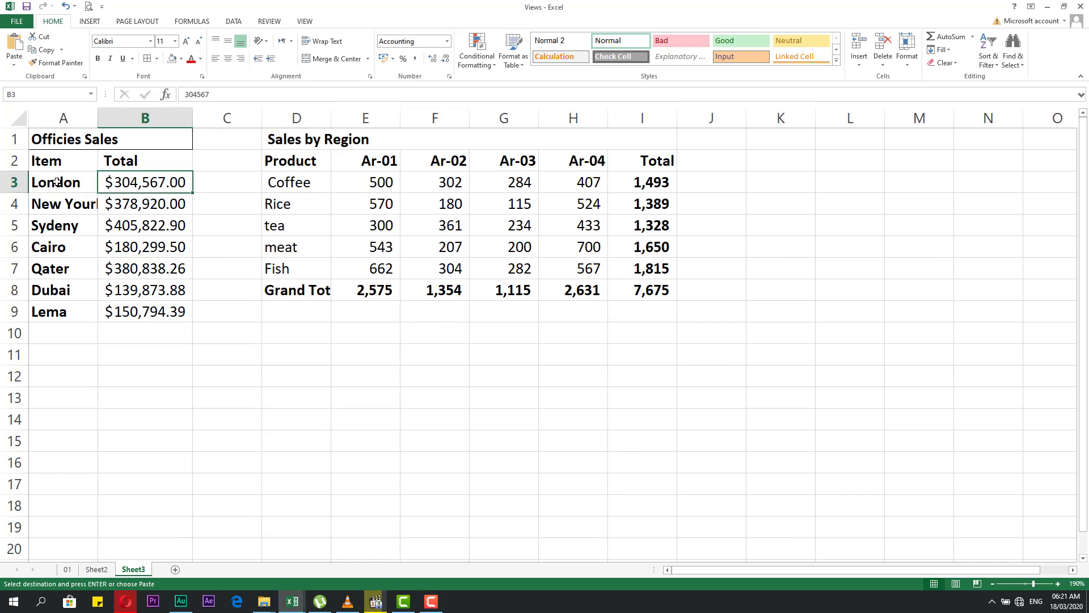
pyautogui.click(144, 164)
pyautogui.moveTo(69, 191); pyautogui.dragTo(71, 322)
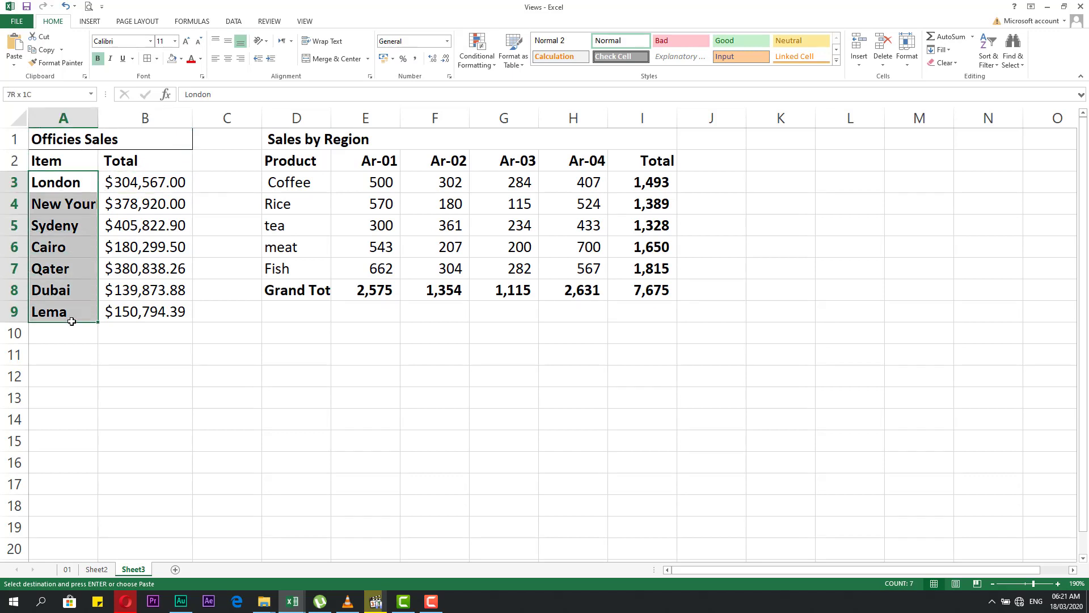
pyautogui.click(62, 204)
pyautogui.moveTo(57, 183); pyautogui.dragTo(68, 311)
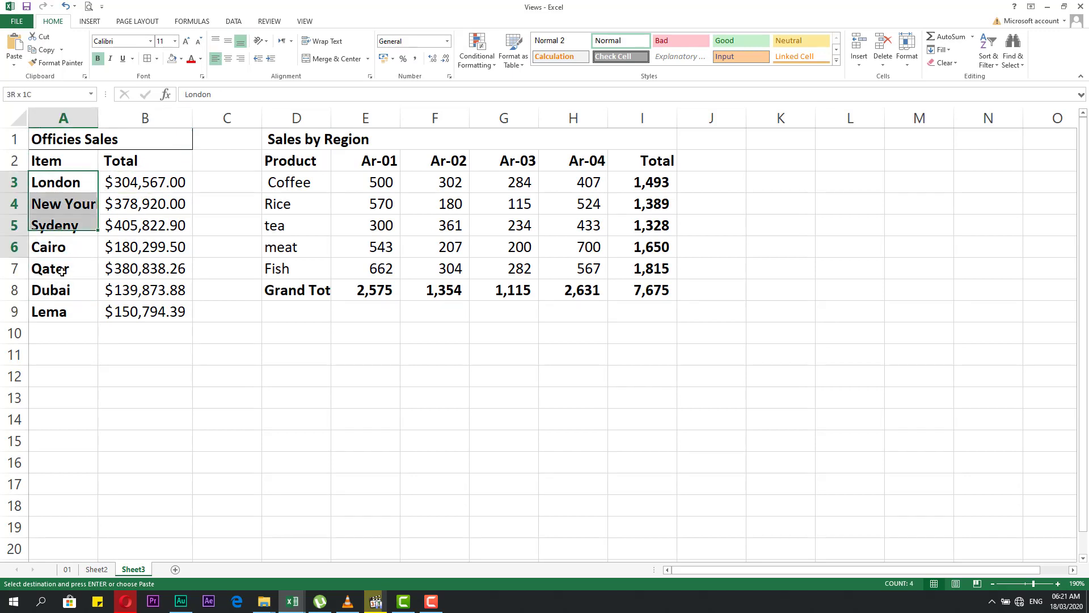
pyautogui.click(129, 311)
pyautogui.moveTo(71, 182); pyautogui.dragTo(182, 328)
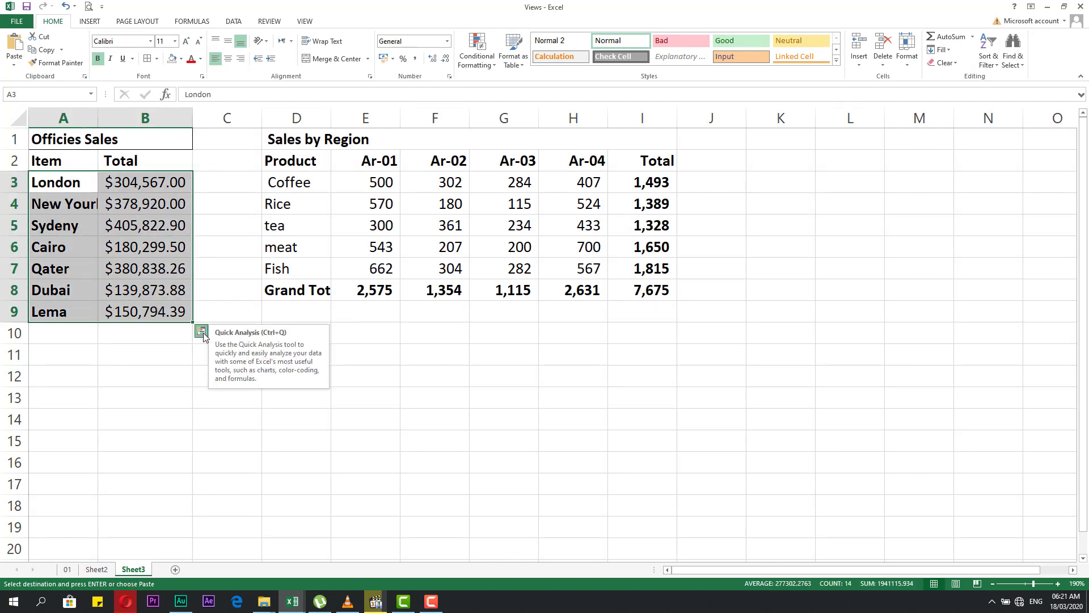
# - Preview pie, clustered bar and clustered column suggestions for the city totals in Quick Analysis
pyautogui.click(202, 333)
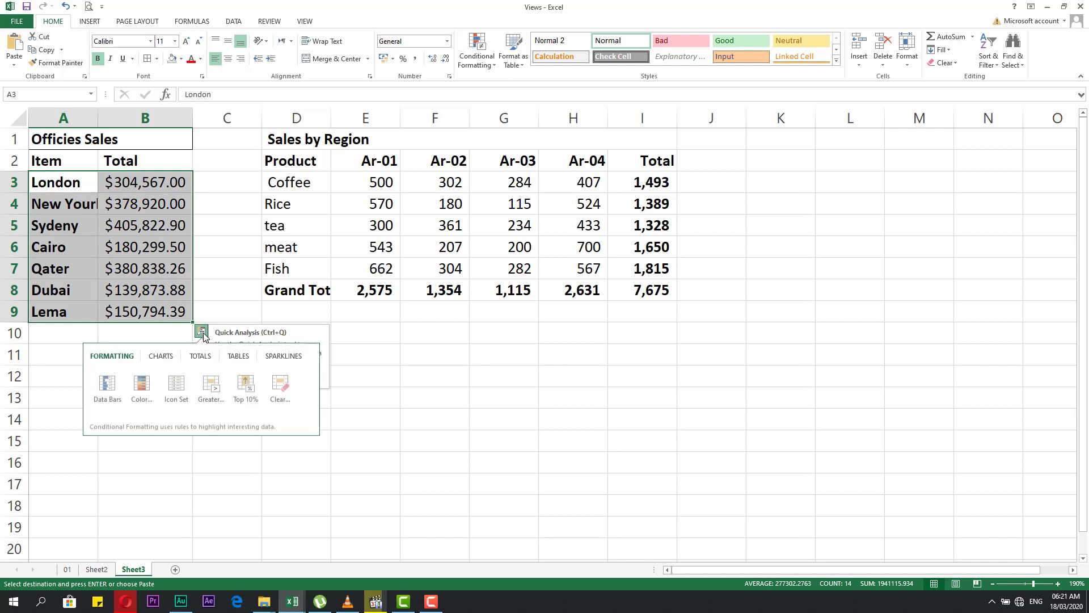
pyautogui.click(156, 358)
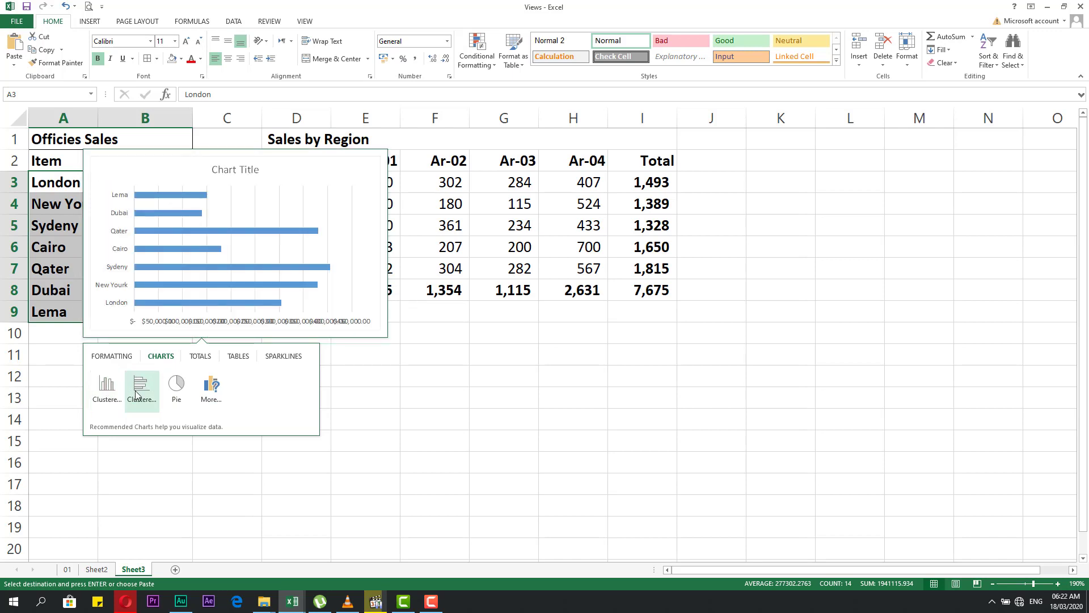
pyautogui.click(207, 397)
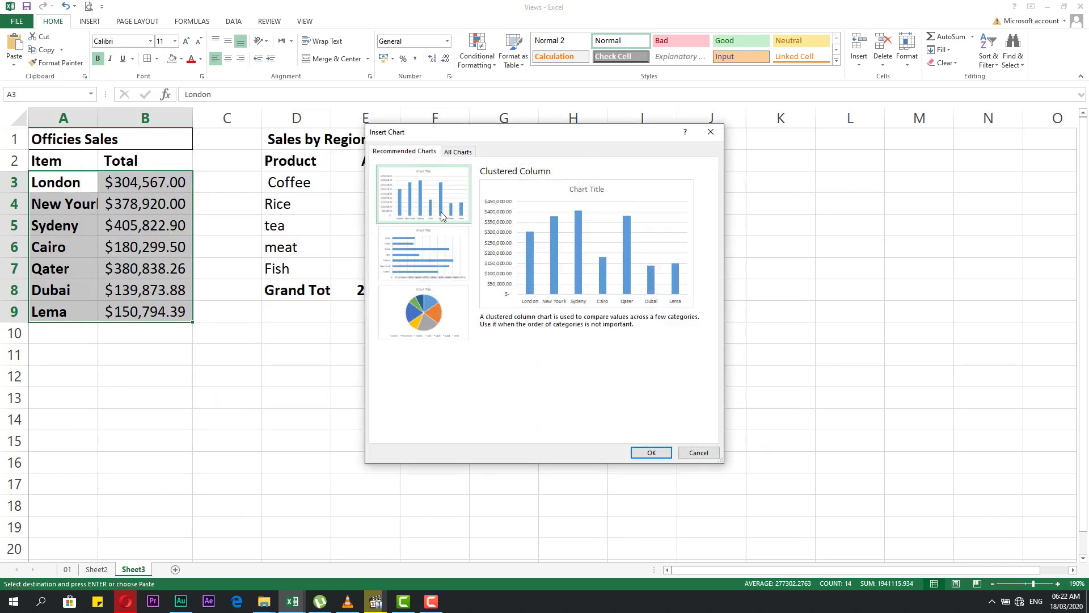
pyautogui.click(427, 276)
pyautogui.click(426, 311)
pyautogui.click(427, 266)
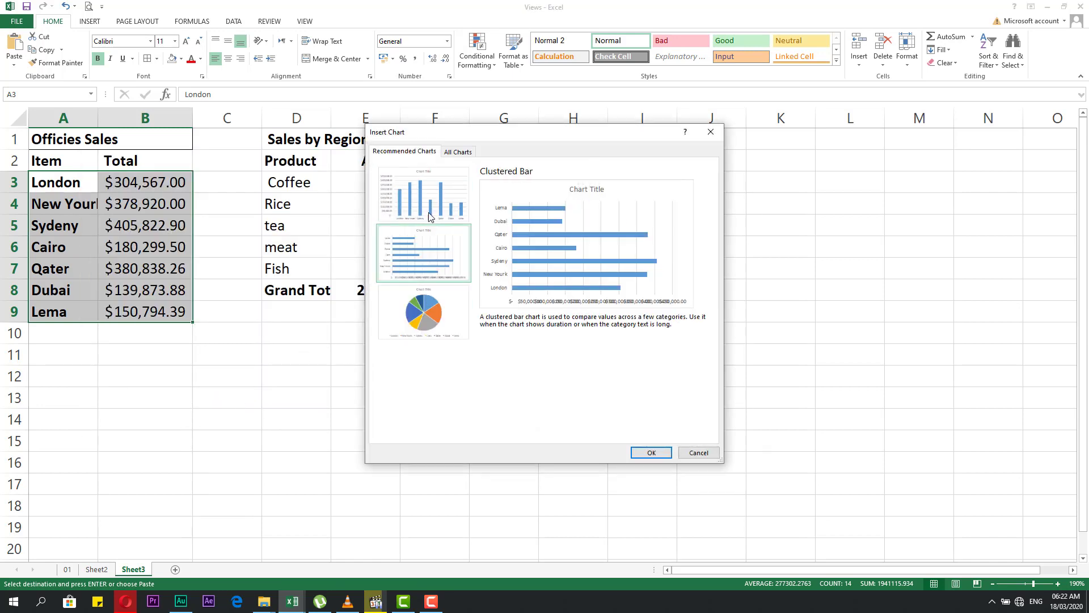
pyautogui.click(426, 210)
# - Cancel without inserting a chart and select the city table with headers, A2:B9
pyautogui.click(698, 452)
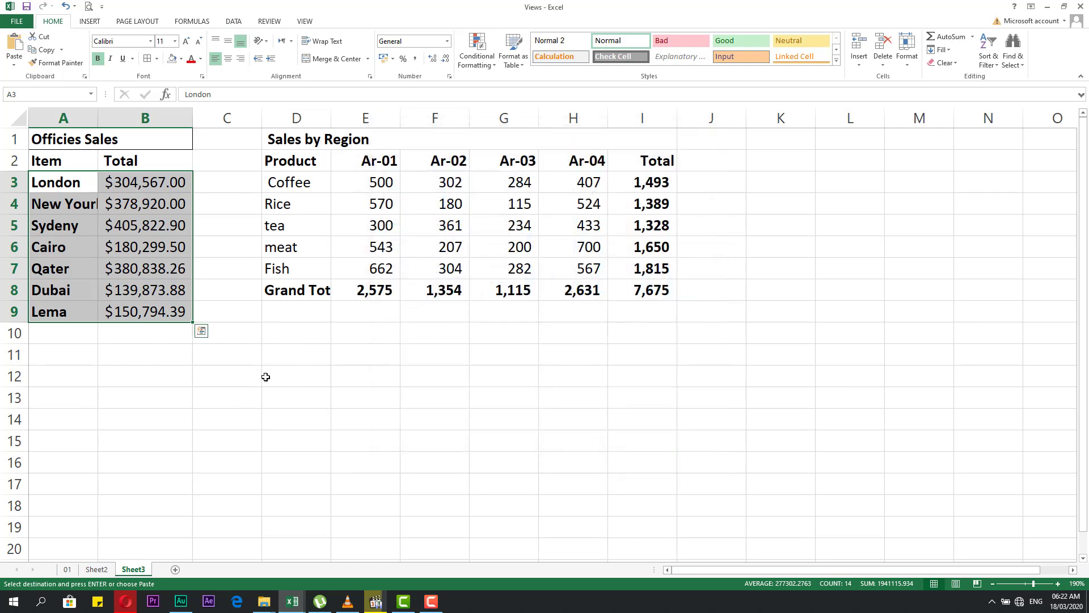
pyautogui.click(169, 370)
pyautogui.moveTo(77, 165); pyautogui.dragTo(164, 311)
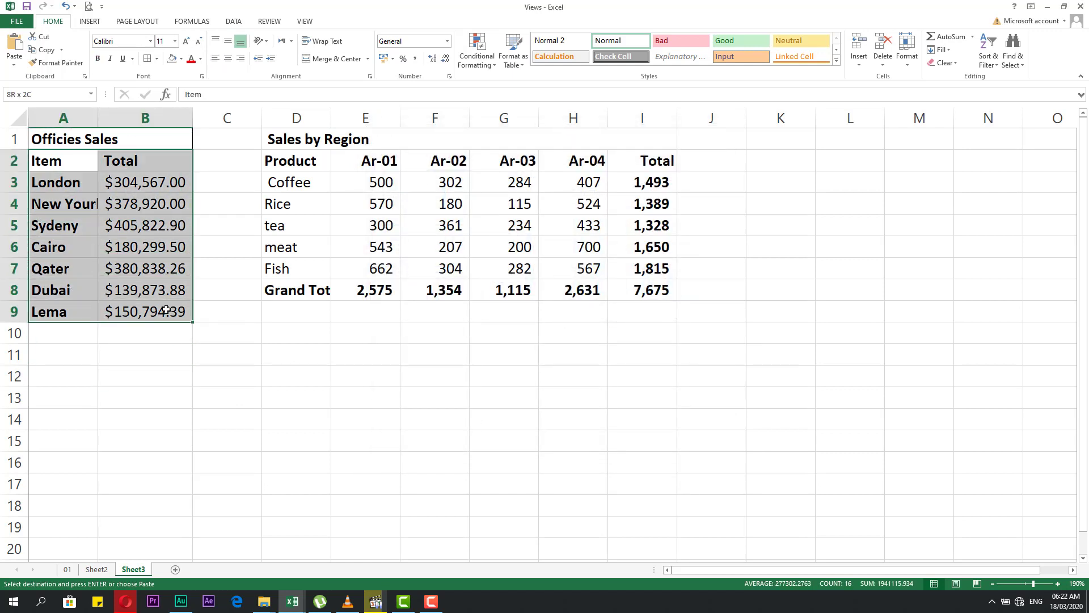
# - Preview the Clustered Bar and Pie recommended charts from Insert, then cancel without inserting
pyautogui.click(142, 22)
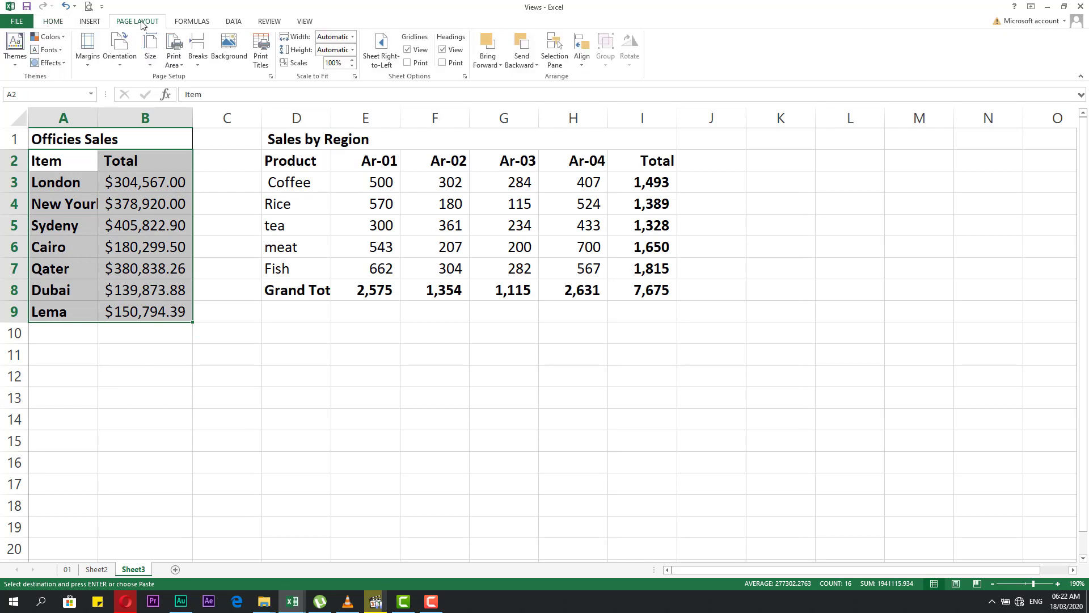
pyautogui.click(91, 23)
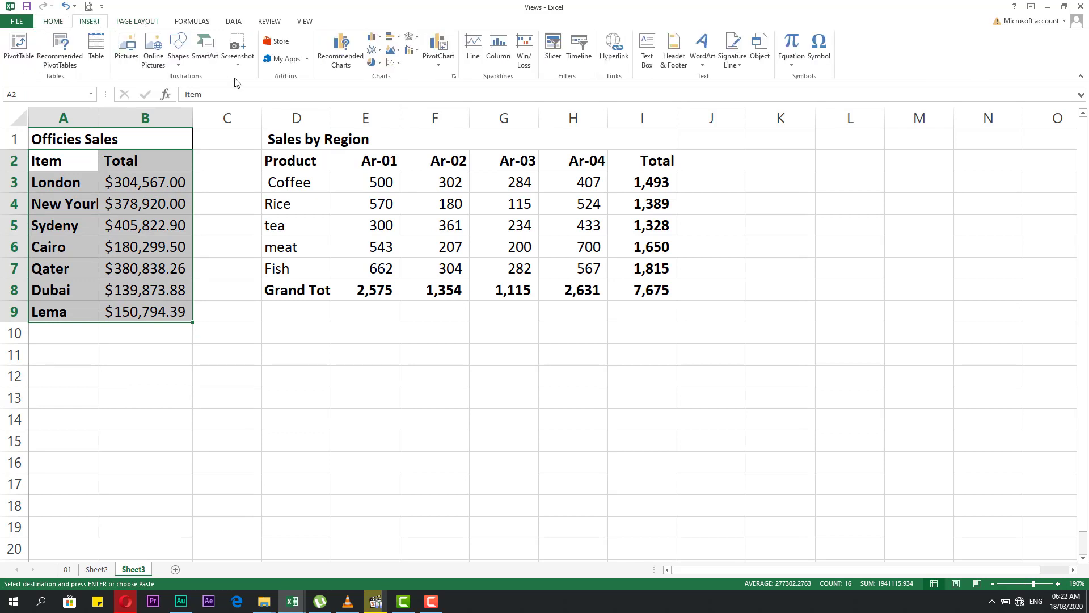
pyautogui.click(343, 62)
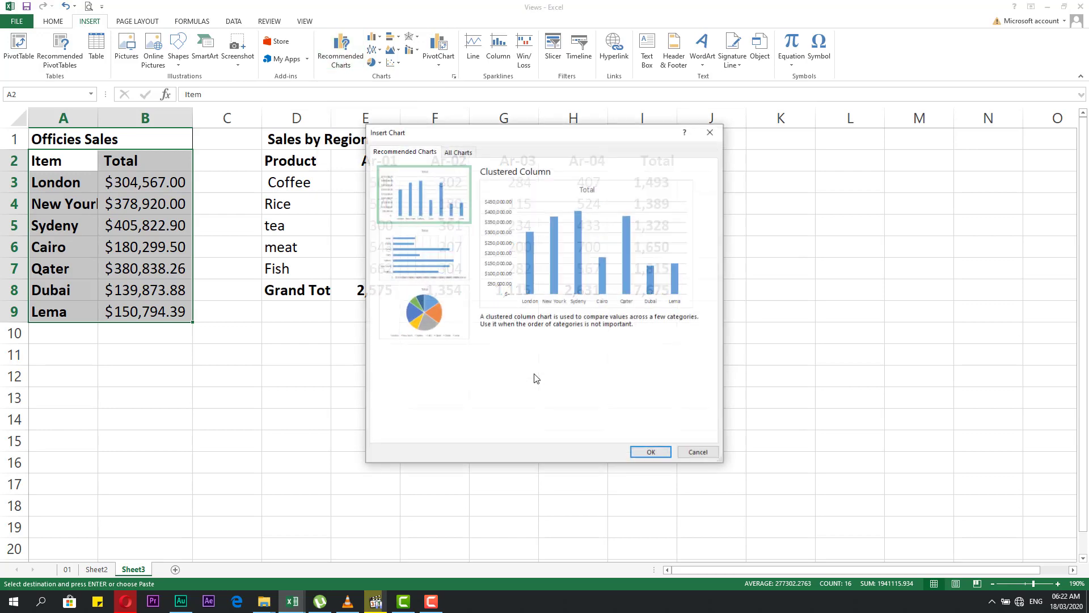
pyautogui.click(437, 241)
pyautogui.click(433, 327)
pyautogui.click(699, 452)
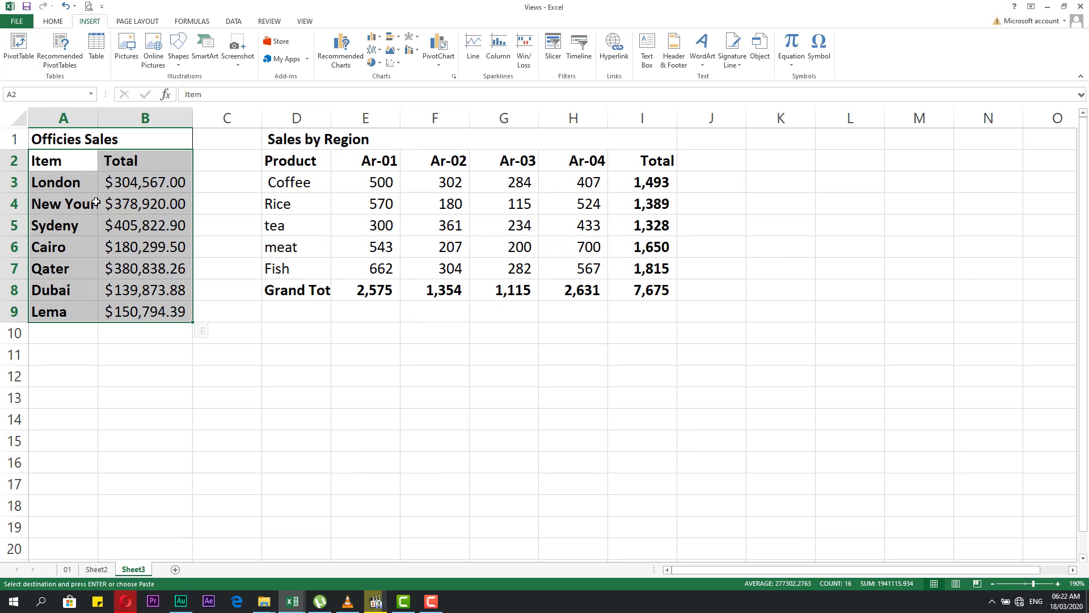
# - Select the Sales by Region table D2:I8 and open More Charts from Quick Analysis
pyautogui.click(121, 387)
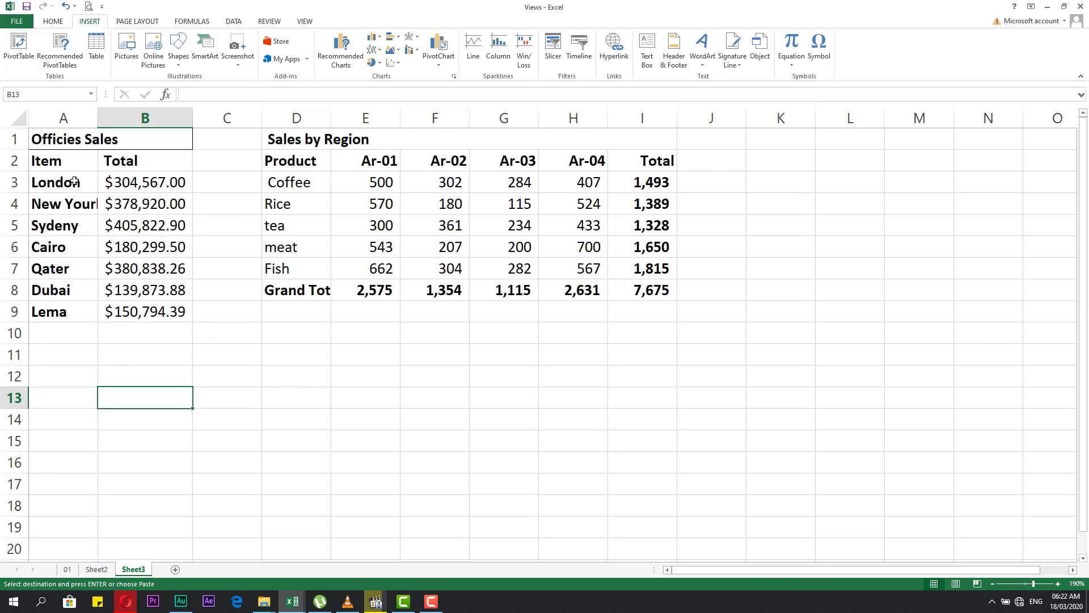
pyautogui.moveTo(72, 165); pyautogui.dragTo(158, 313)
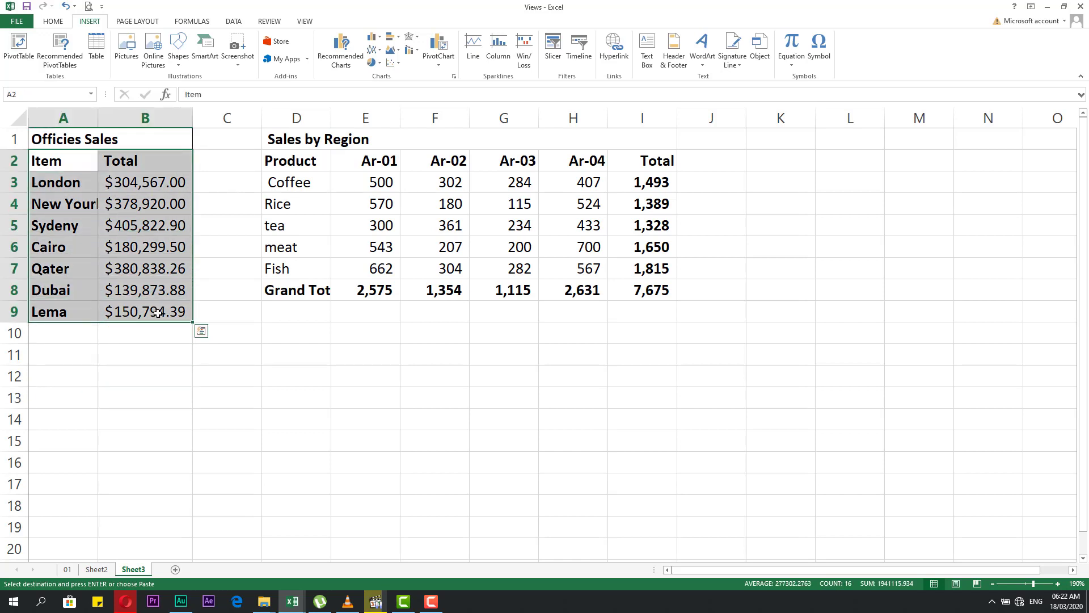
pyautogui.click(353, 356)
pyautogui.click(349, 249)
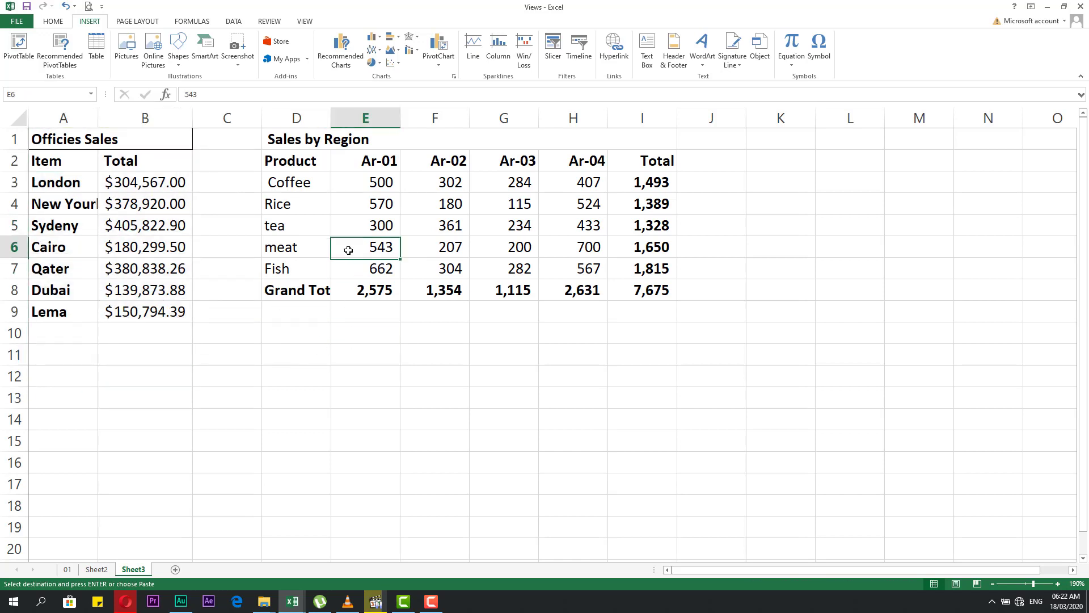
pyautogui.click(296, 182)
pyautogui.moveTo(294, 159); pyautogui.dragTo(638, 293)
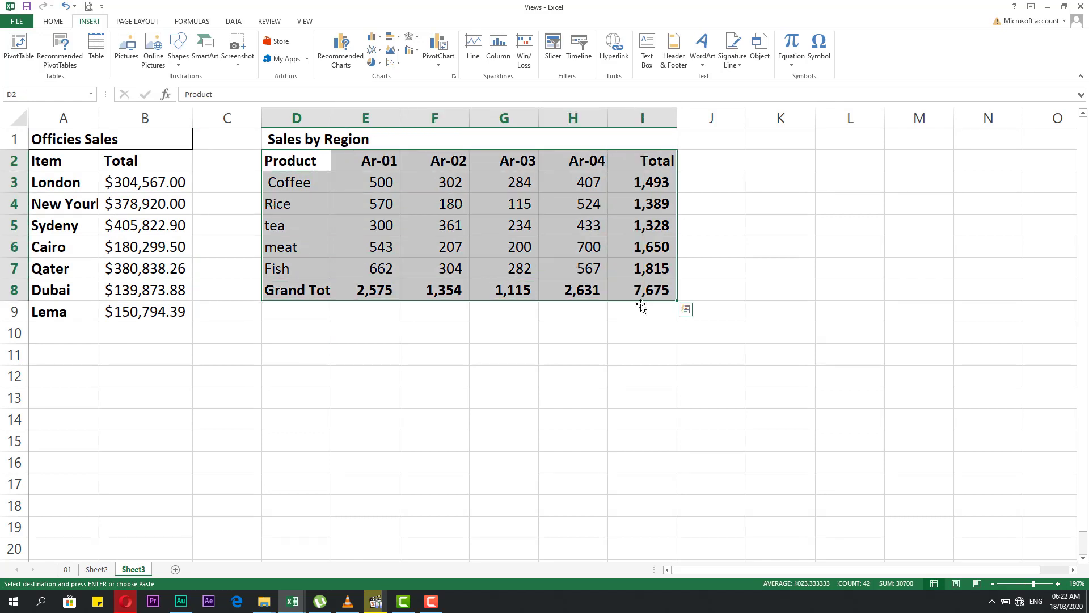
pyautogui.click(685, 309)
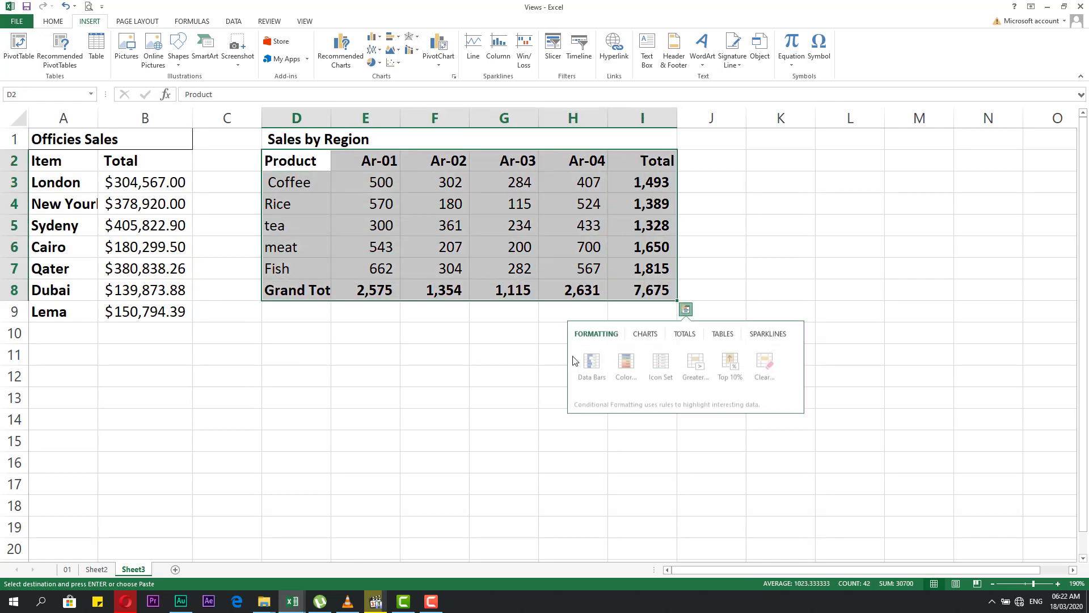
pyautogui.click(637, 335)
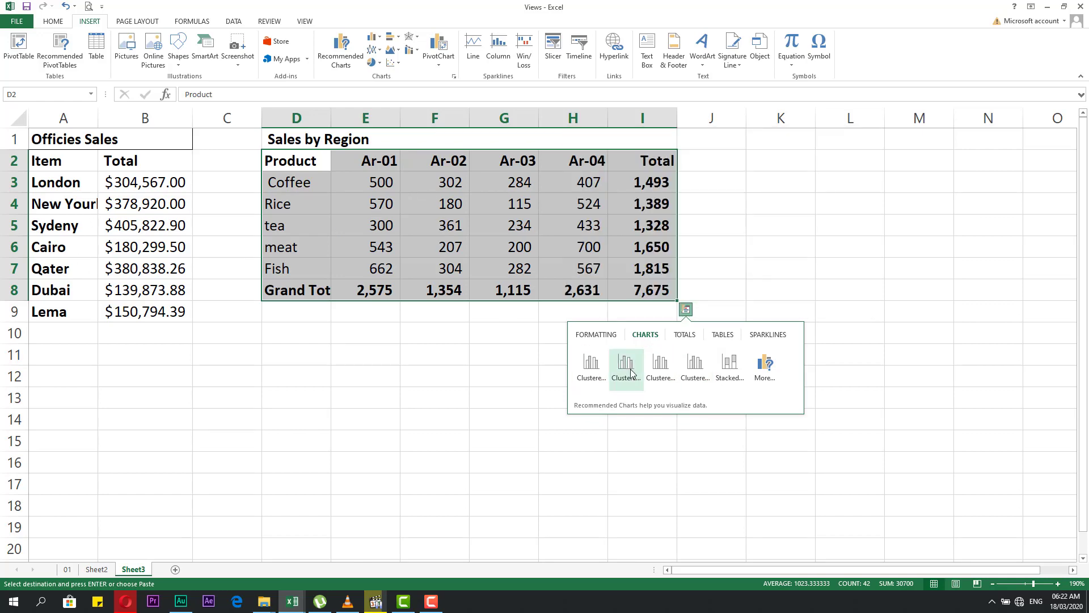
pyautogui.click(765, 366)
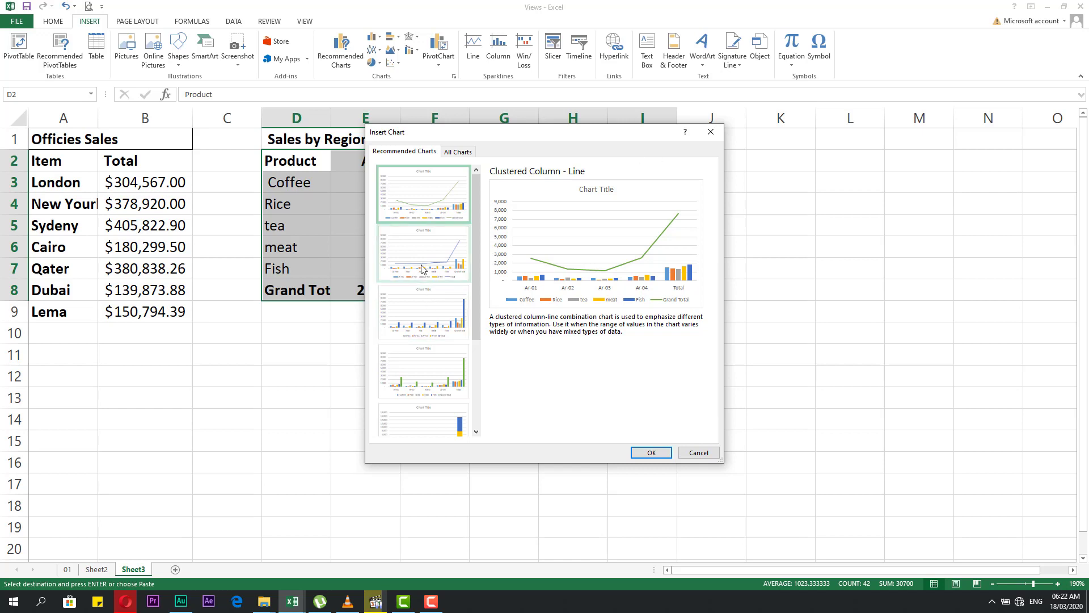
# - Preview the recommended clustered column, stacked column and clustered bar charts for the region table
pyautogui.click(431, 312)
pyautogui.click(434, 386)
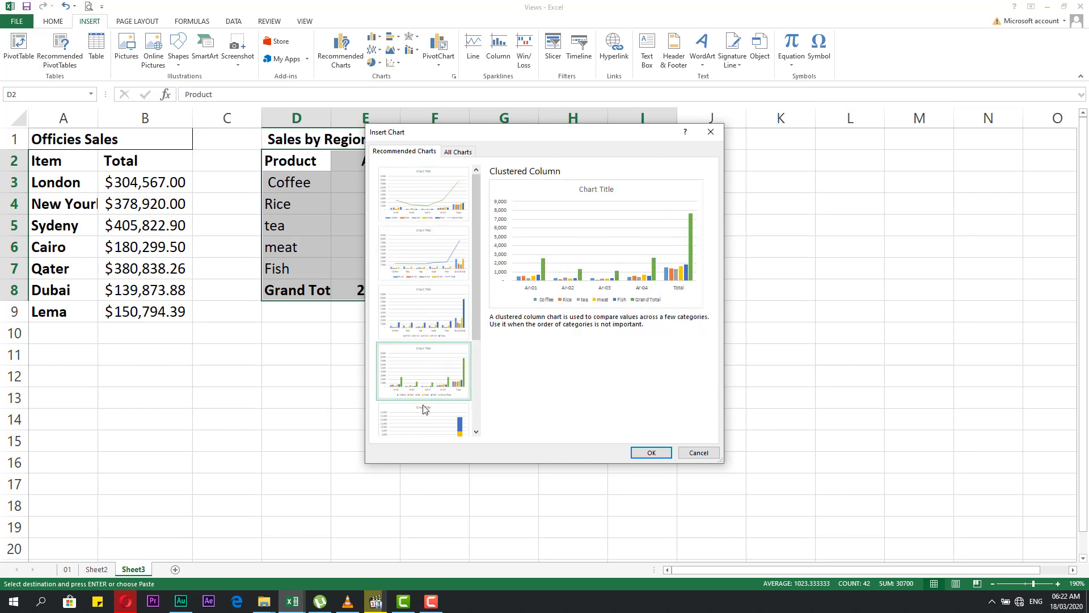
pyautogui.click(427, 420)
pyautogui.scroll(-2, 434, 392)
pyautogui.click(441, 363)
pyautogui.click(437, 393)
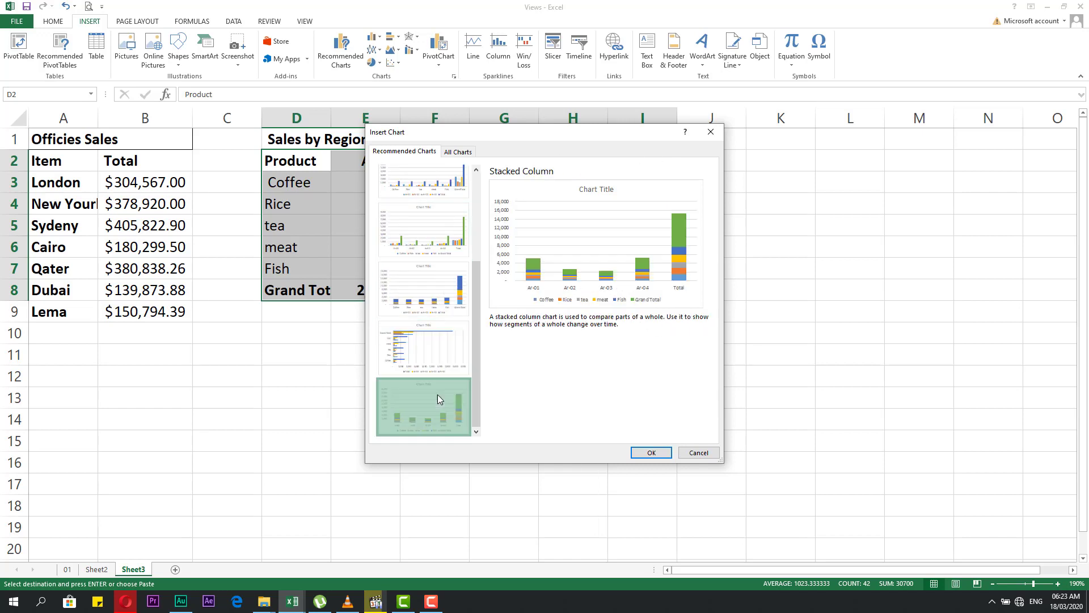
# - In All Charts, preview each Column subtype from stacked through 3-D Column
pyautogui.click(458, 152)
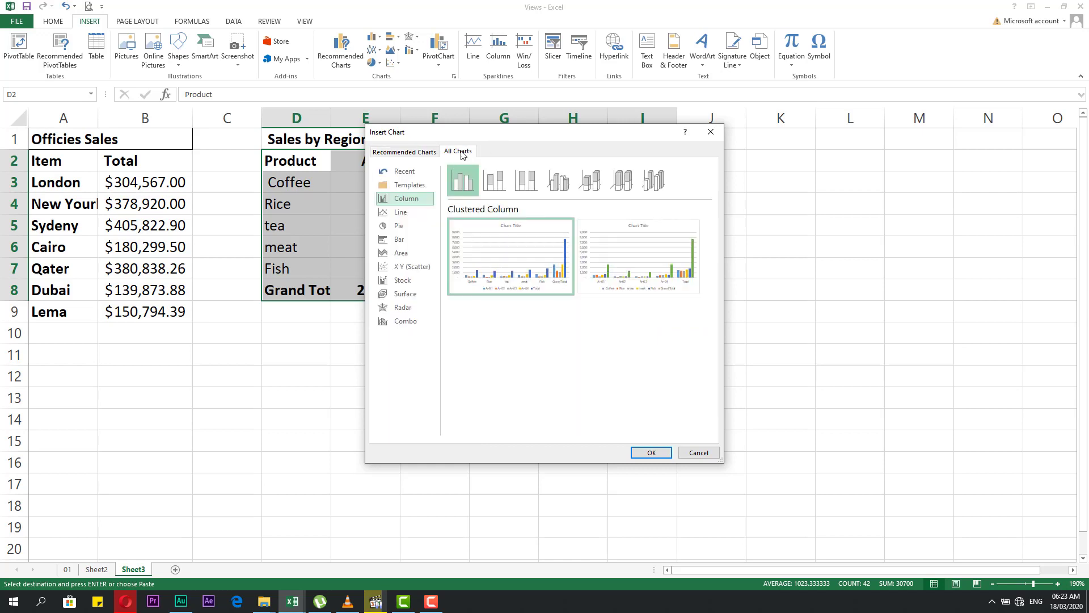
pyautogui.click(494, 180)
pyautogui.click(526, 180)
pyautogui.click(558, 180)
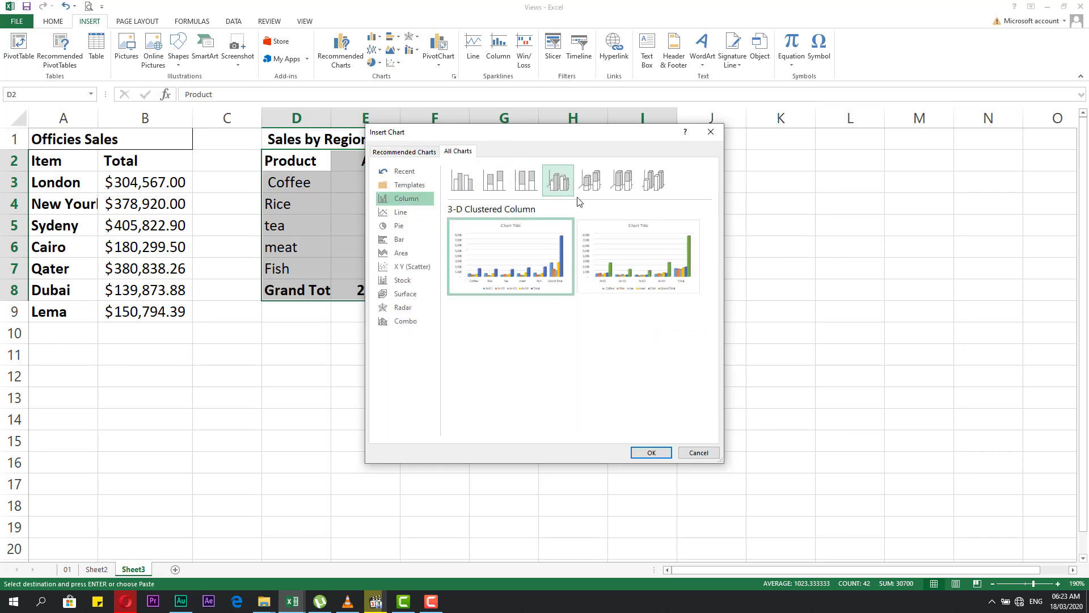
pyautogui.click(590, 180)
pyautogui.click(622, 180)
pyautogui.click(653, 180)
# - Browse the Line and Pie types, then preview the Bar subtypes up to 3-D 100% Stacked Bar
pyautogui.click(429, 214)
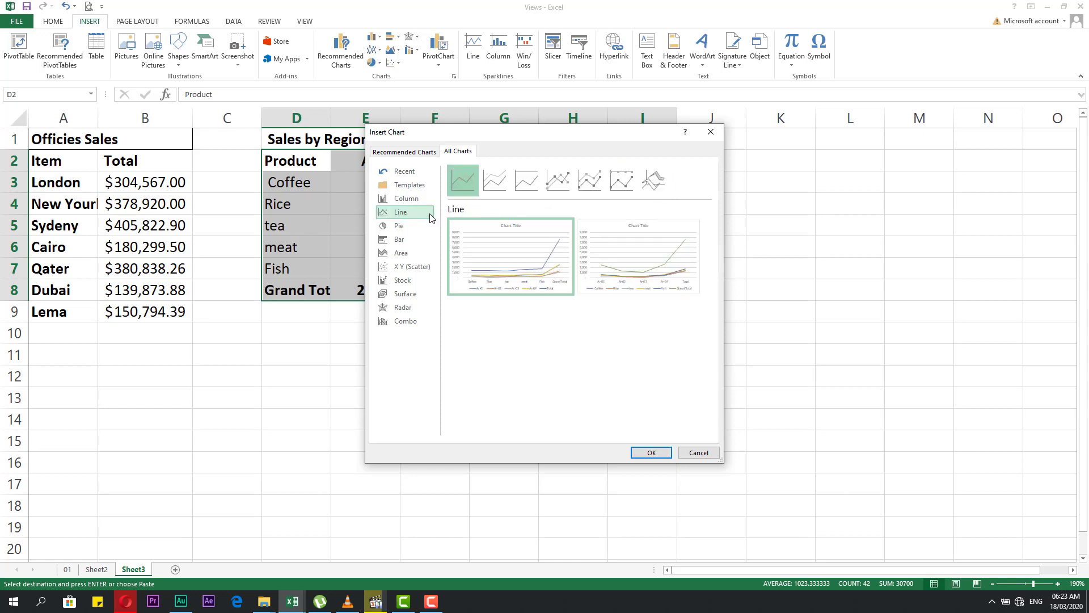
pyautogui.click(403, 225)
pyautogui.moveTo(511, 256)
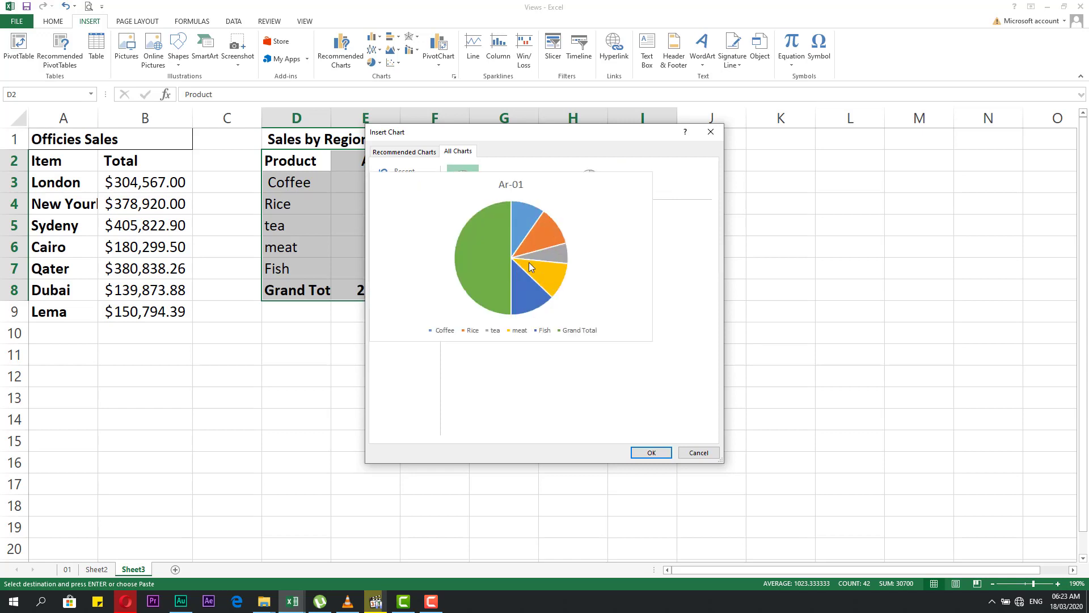
pyautogui.click(400, 239)
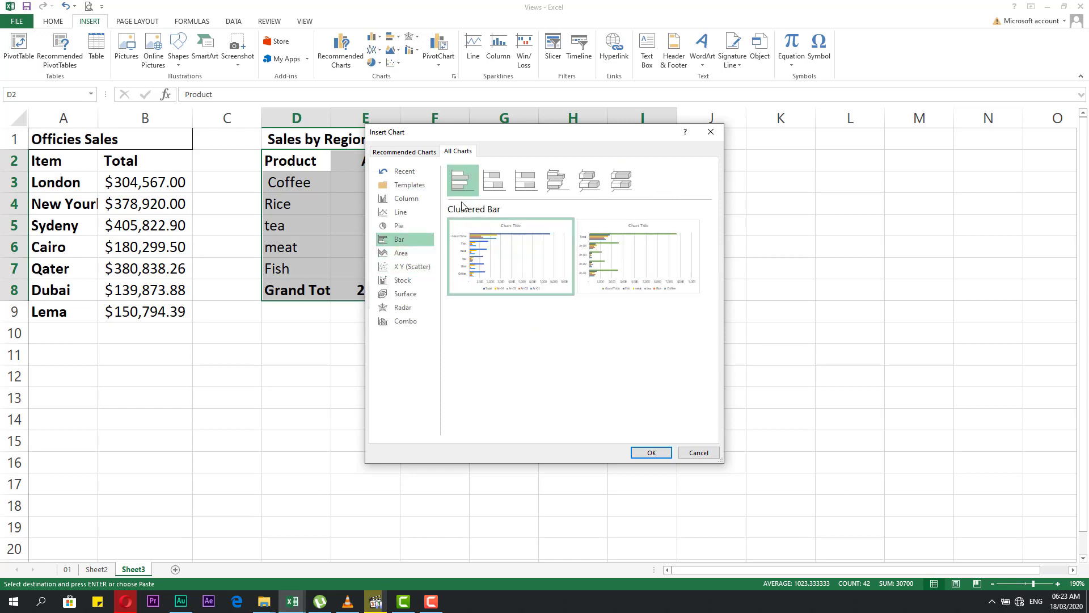
pyautogui.click(535, 180)
pyautogui.click(494, 180)
pyautogui.click(557, 181)
pyautogui.click(590, 180)
pyautogui.click(629, 186)
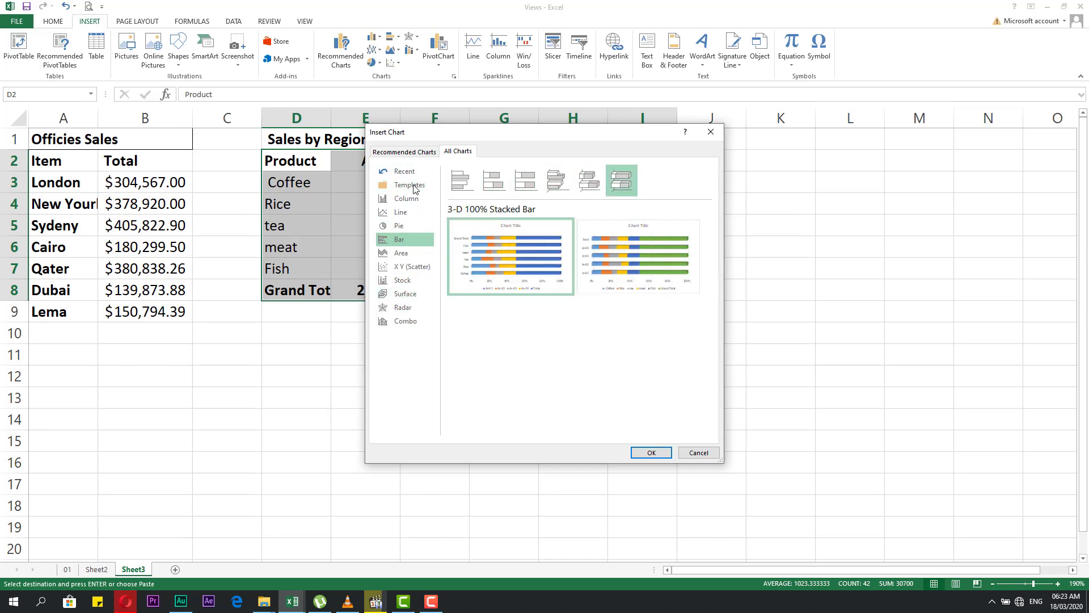
# - Recheck the stacked Bar subtypes, ending on 3-D 100% Stacked Bar, and close the dialog
pyautogui.click(495, 181)
pyautogui.click(525, 180)
pyautogui.click(593, 181)
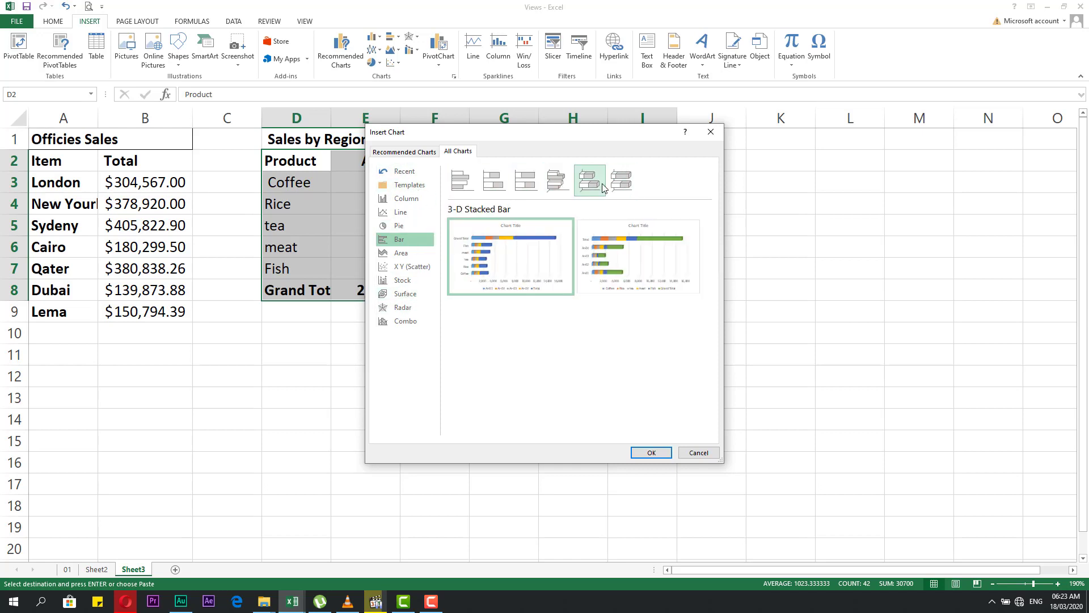
pyautogui.click(622, 185)
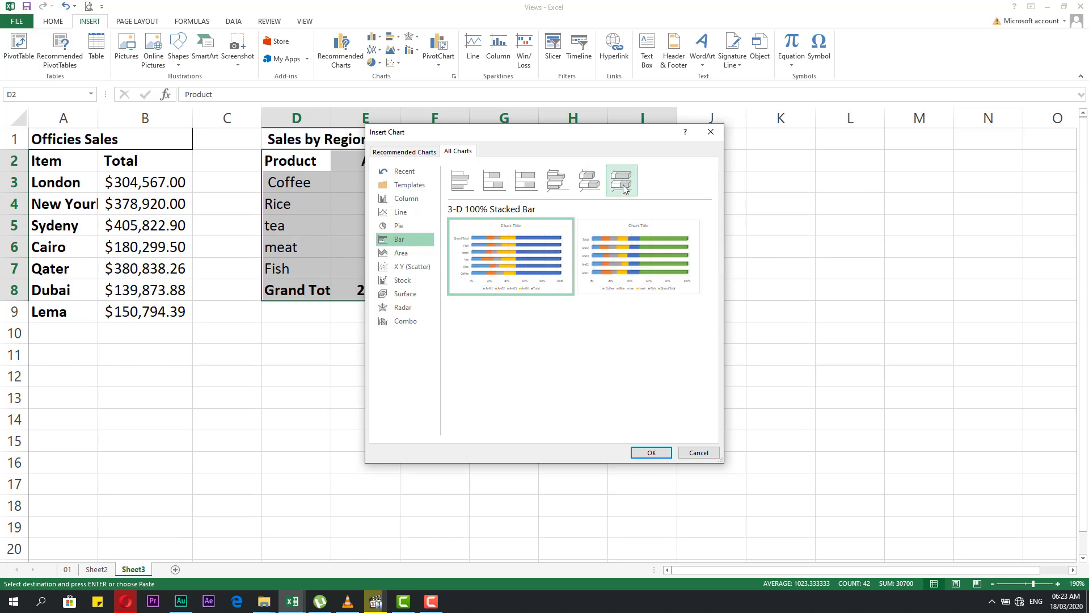
pyautogui.click(698, 452)
pyautogui.click(368, 397)
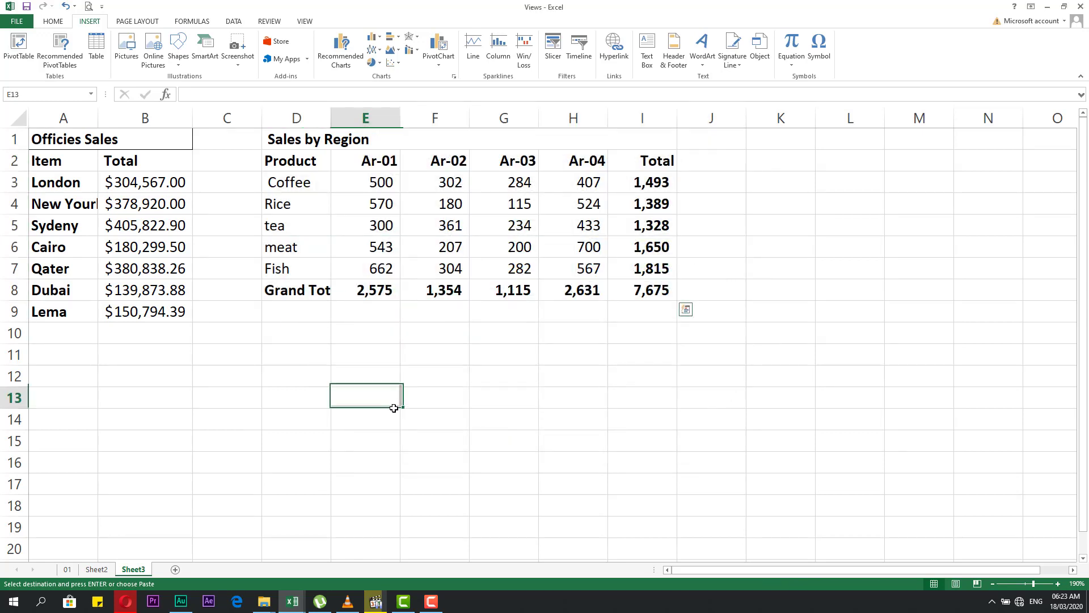
# - Insert a clustered column chart of the city totals in A2:B9
pyautogui.click(165, 221)
pyautogui.moveTo(80, 162); pyautogui.dragTo(148, 308)
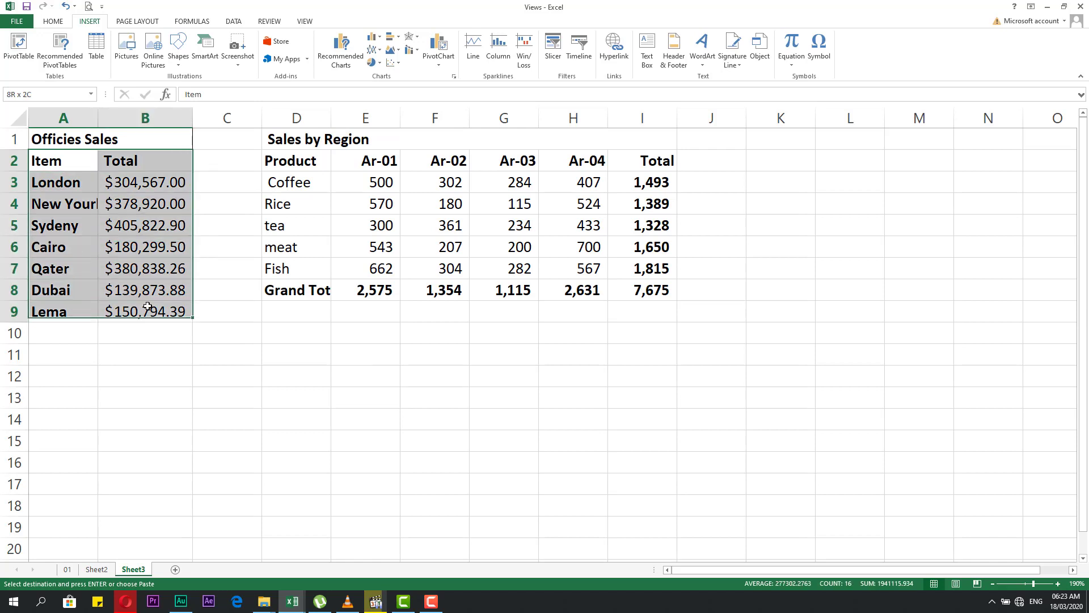
pyautogui.click(382, 38)
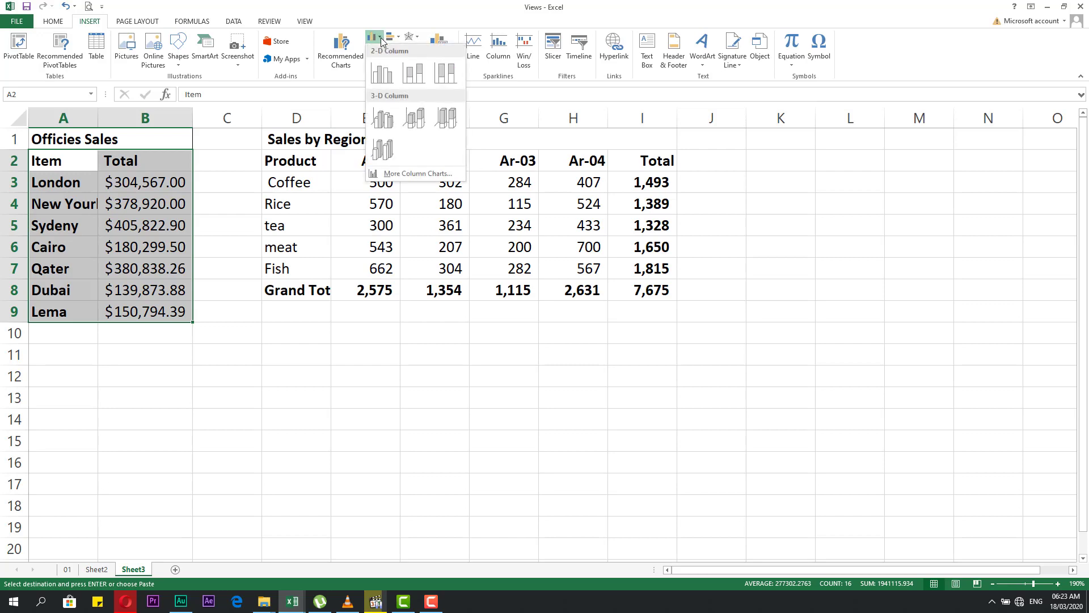
pyautogui.click(384, 78)
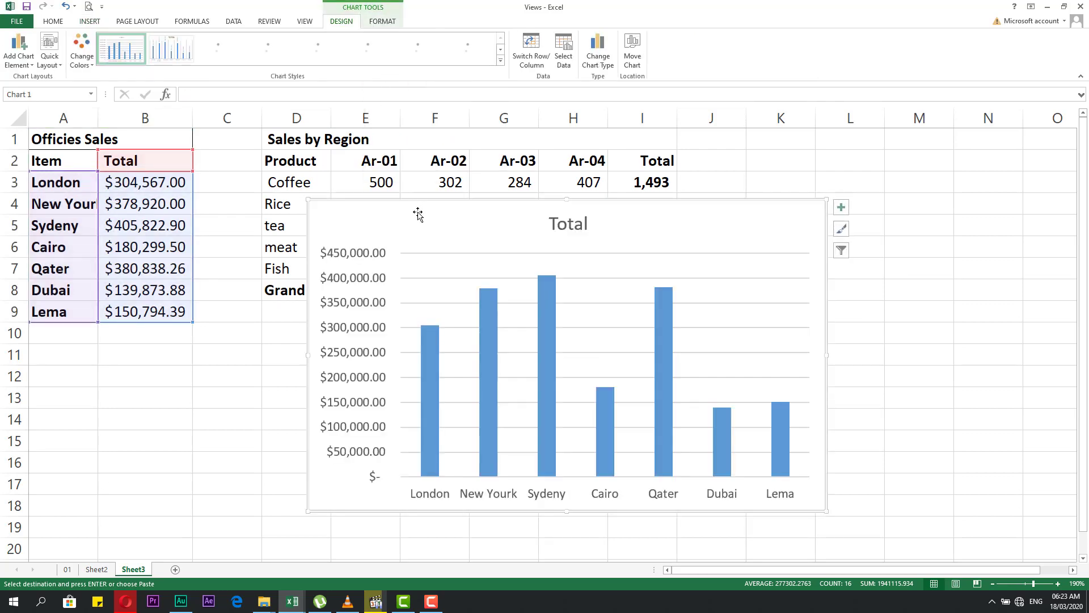
# - Move and resize the Total chart to sit below the Officies Sales table over rows 10–17
pyautogui.click(935, 340)
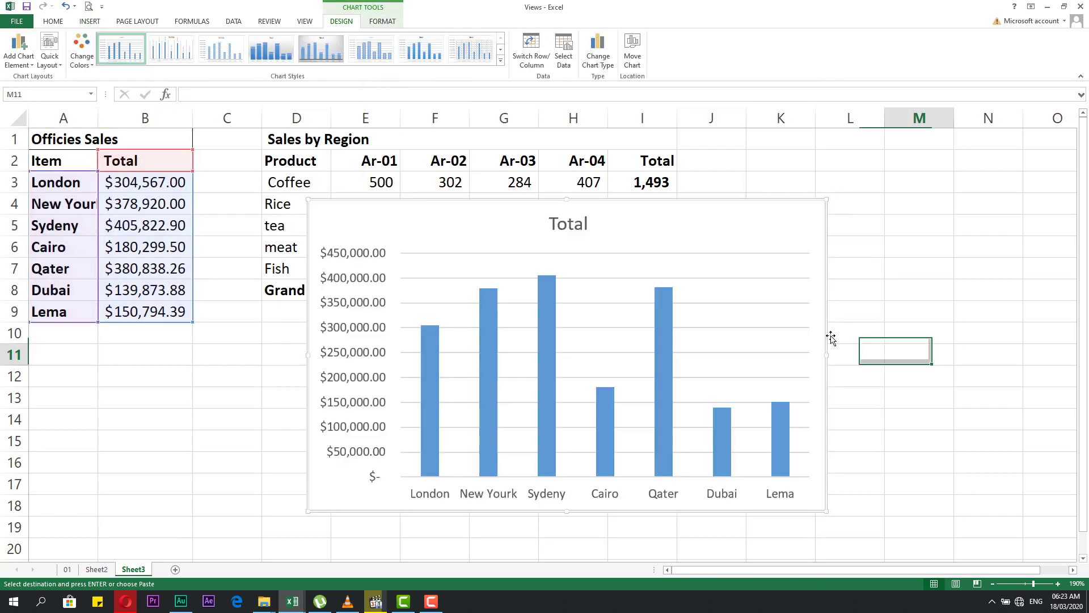
pyautogui.click(652, 229)
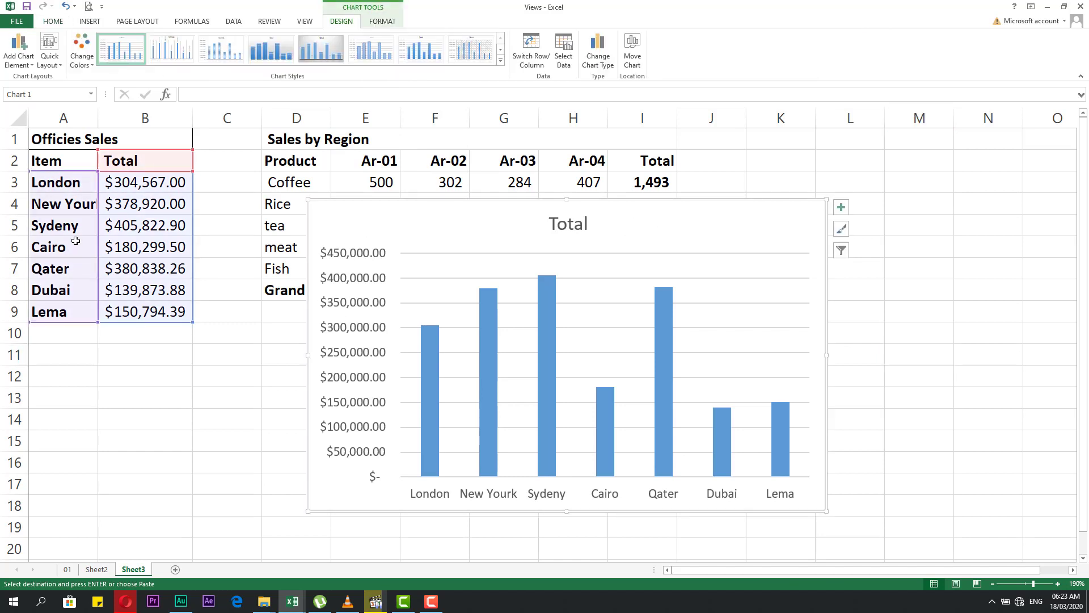
pyautogui.click(156, 451)
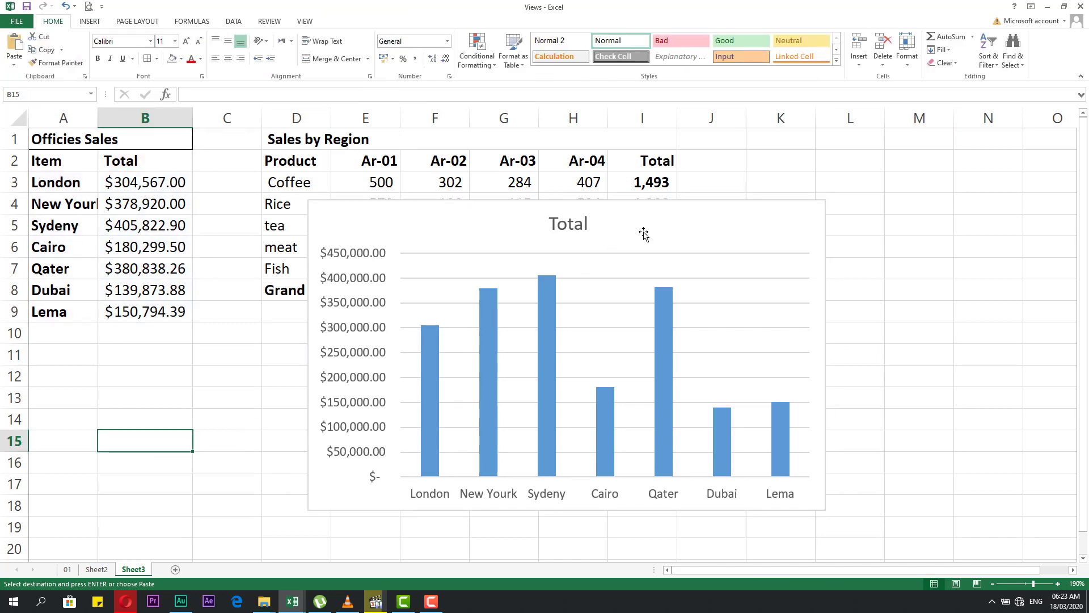
pyautogui.moveTo(644, 233)
pyautogui.mouseDown()
pyautogui.moveTo(427, 255)
pyautogui.moveTo(690, 288)
pyautogui.moveTo(530, 329)
pyautogui.moveTo(430, 248)
pyautogui.moveTo(510, 292)
pyautogui.moveTo(742, 236)
pyautogui.moveTo(607, 299)
pyautogui.mouseUp()
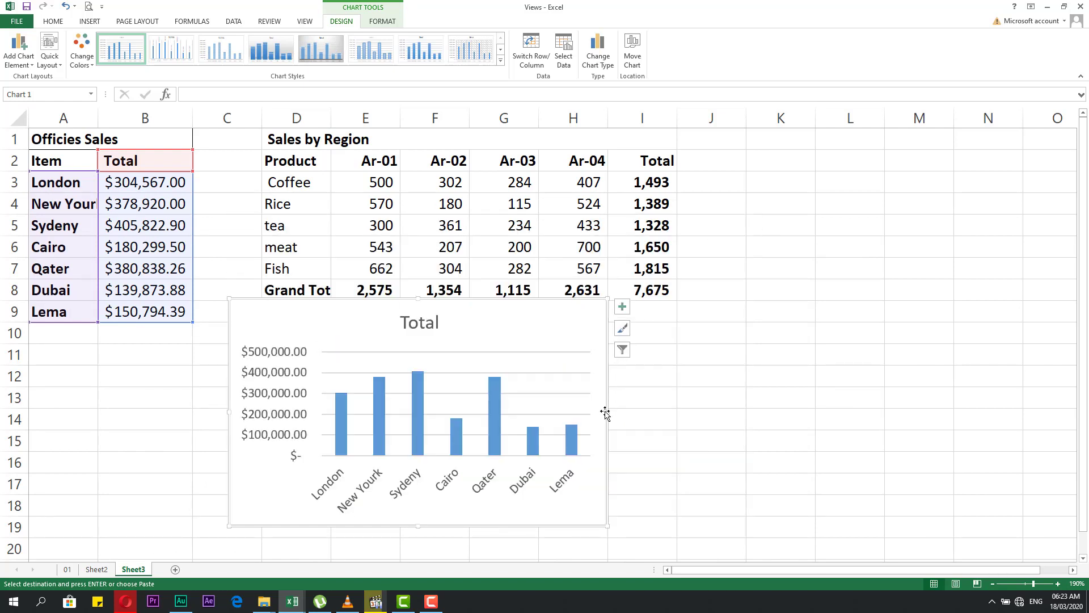
pyautogui.moveTo(608, 412)
pyautogui.mouseDown()
pyautogui.moveTo(792, 401)
pyautogui.moveTo(804, 412)
pyautogui.mouseUp()
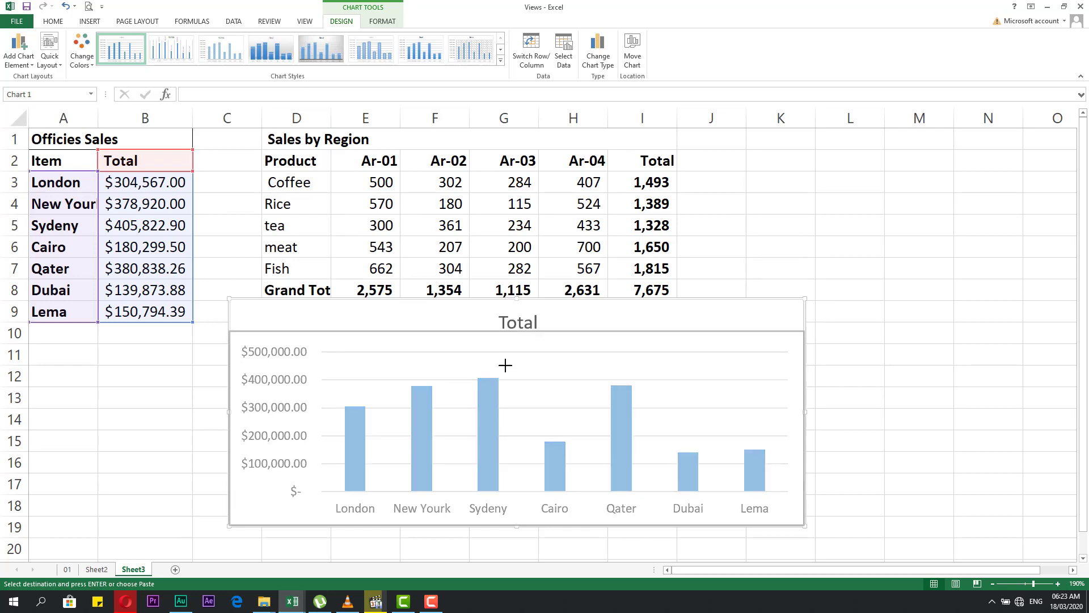
pyautogui.moveTo(515, 300)
pyautogui.mouseDown()
pyautogui.moveTo(513, 376)
pyautogui.moveTo(362, 346)
pyautogui.mouseUp()
pyautogui.click(626, 348)
pyautogui.click(573, 394)
pyautogui.click(675, 370)
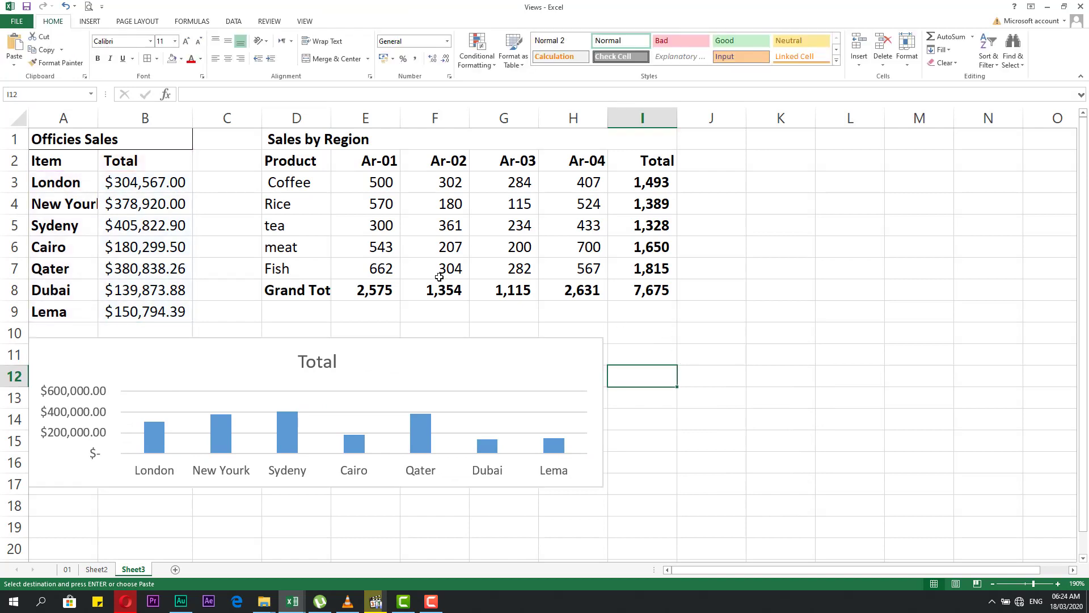
pyautogui.click(323, 214)
pyautogui.moveTo(295, 161); pyautogui.dragTo(652, 290)
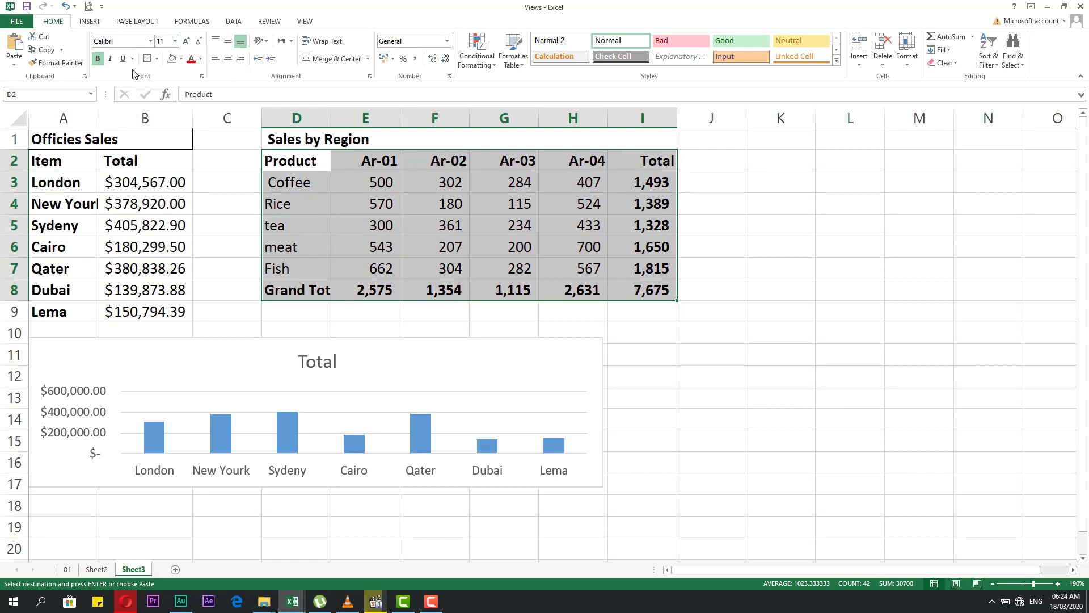
# - Insert a clustered column chart of the D2:I8 Sales by Region data using Quick Analysis
pyautogui.click(686, 309)
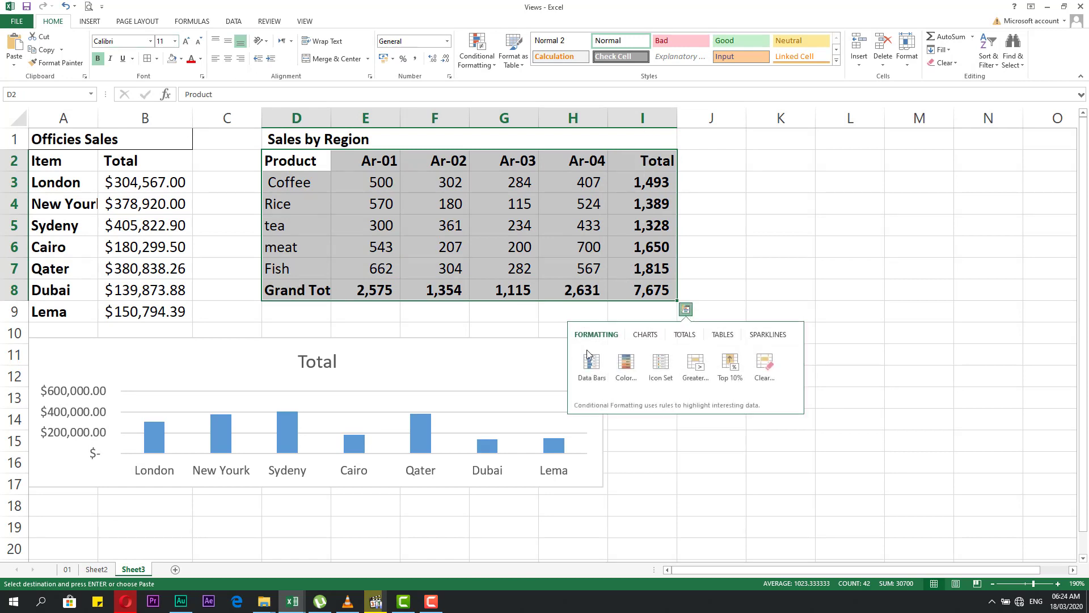
pyautogui.click(645, 334)
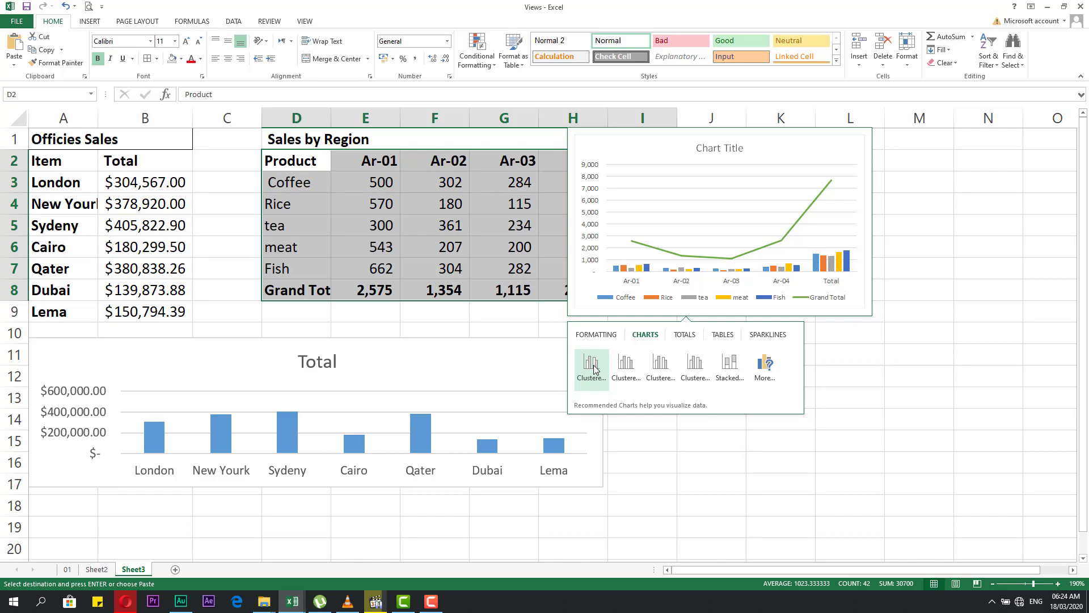
pyautogui.click(702, 378)
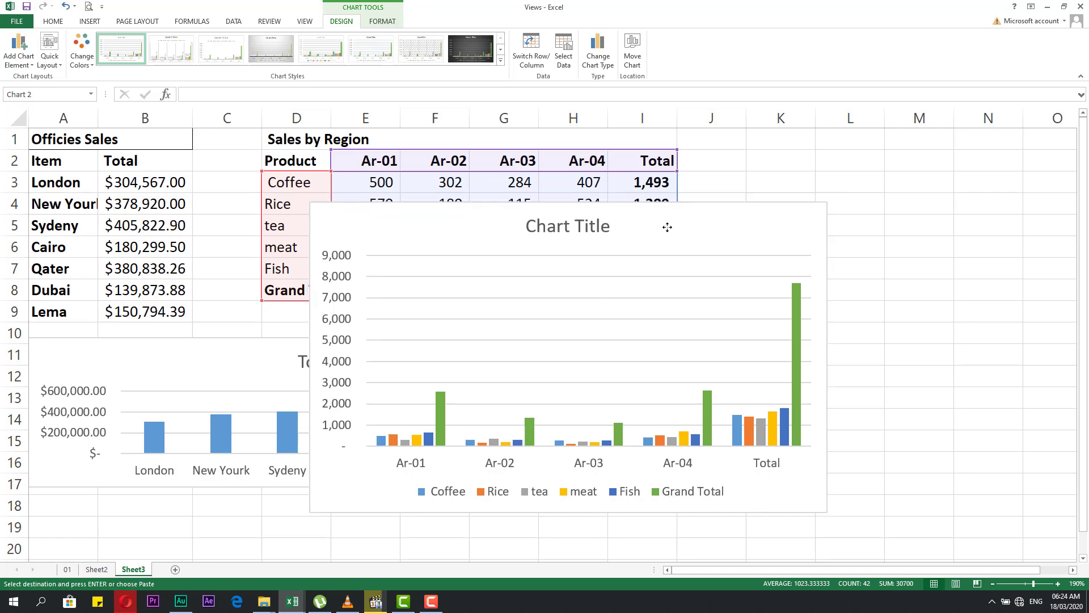
# - Shrink the chart's source to E2:H7, dropping the Total column and Grand Total row
pyautogui.moveTo(652, 216); pyautogui.dragTo(685, 378)
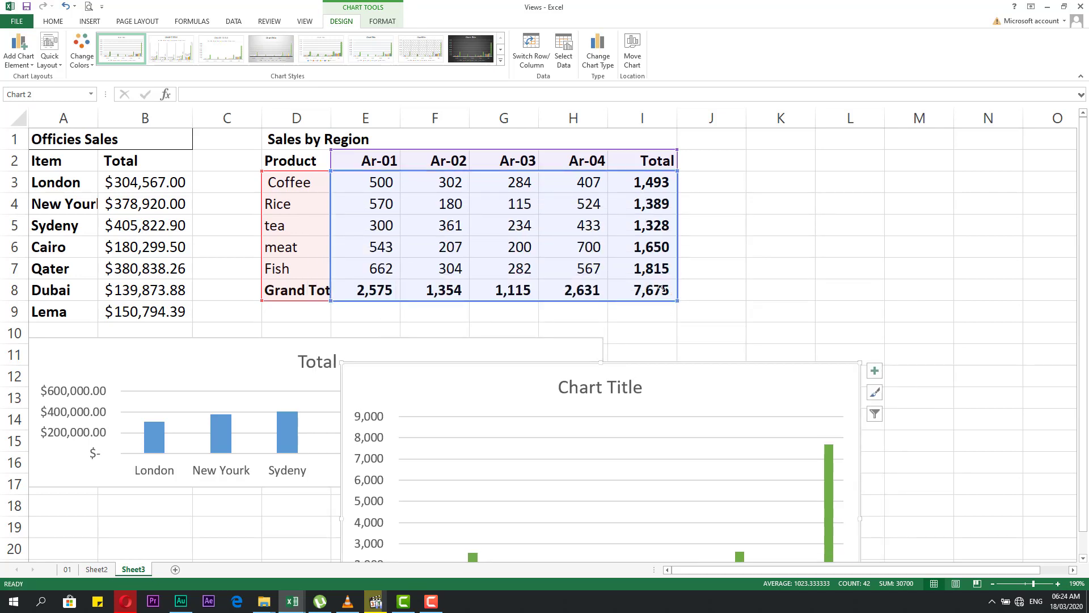
pyautogui.moveTo(677, 301); pyautogui.dragTo(615, 276)
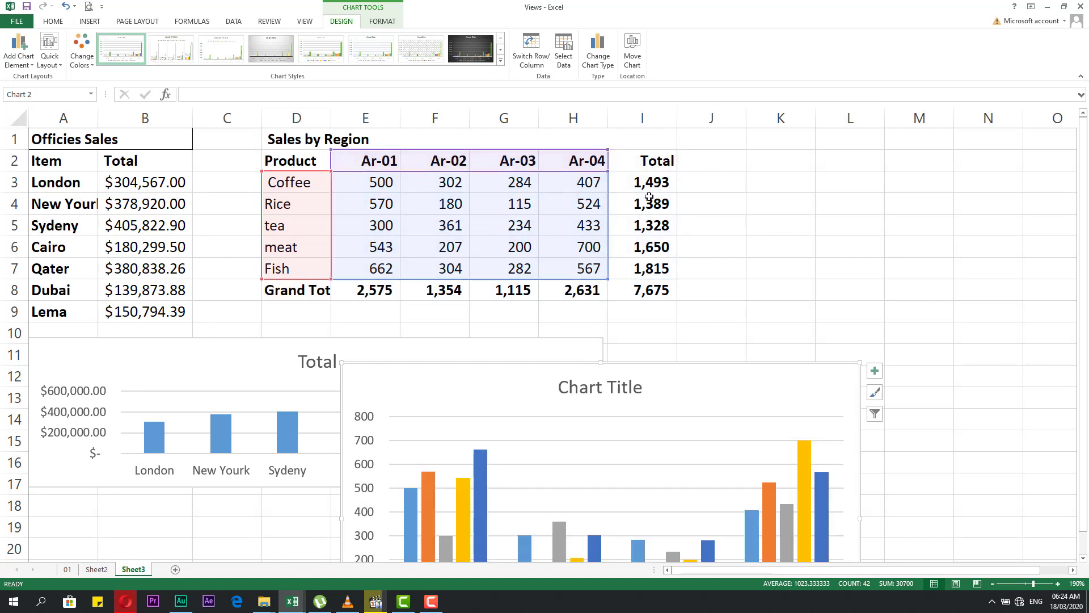
pyautogui.moveTo(668, 380)
pyautogui.mouseDown()
pyautogui.moveTo(718, 219)
pyautogui.moveTo(822, 291)
pyautogui.moveTo(747, 211)
pyautogui.mouseUp()
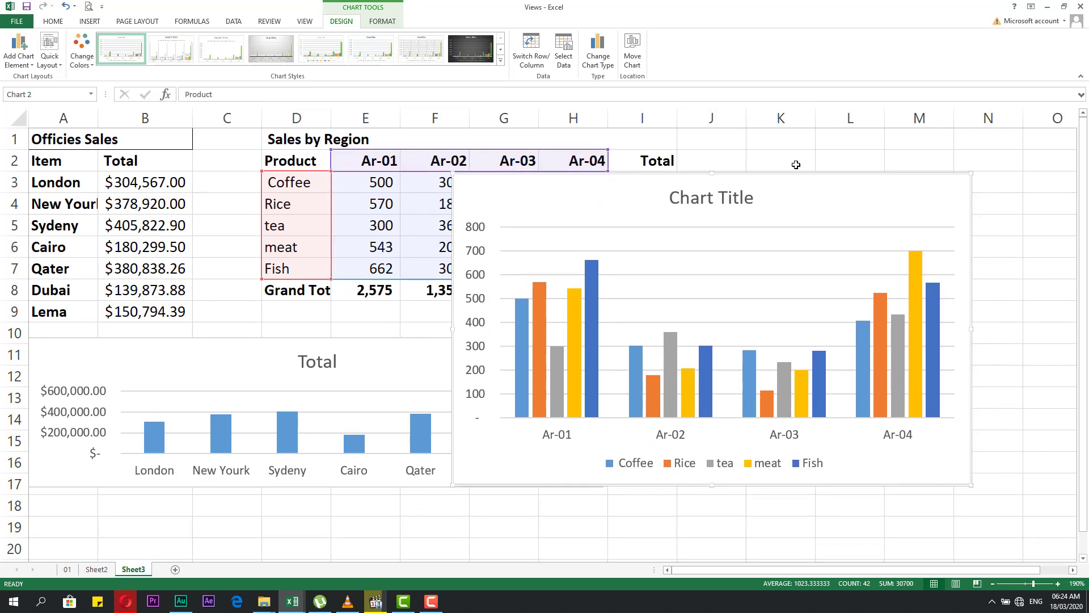
# - Reposition the regional chart up and to the right, beside the Total chart
pyautogui.click(796, 164)
pyautogui.click(802, 243)
pyautogui.moveTo(802, 244)
pyautogui.mouseDown()
pyautogui.moveTo(822, 247)
pyautogui.moveTo(766, 327)
pyautogui.mouseUp()
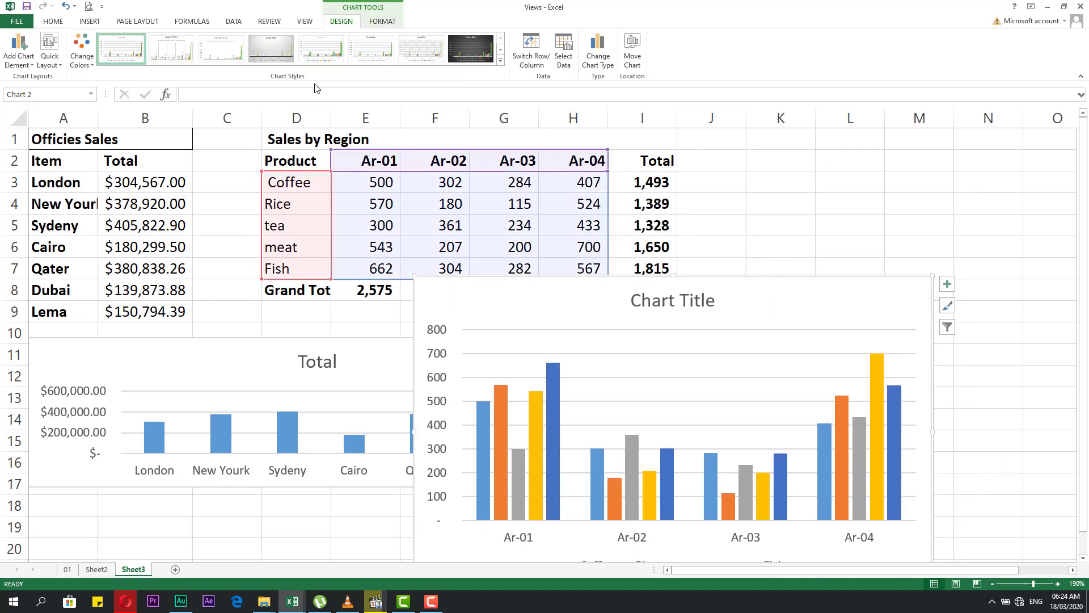
pyautogui.click(829, 245)
pyautogui.moveTo(744, 295); pyautogui.dragTo(788, 252)
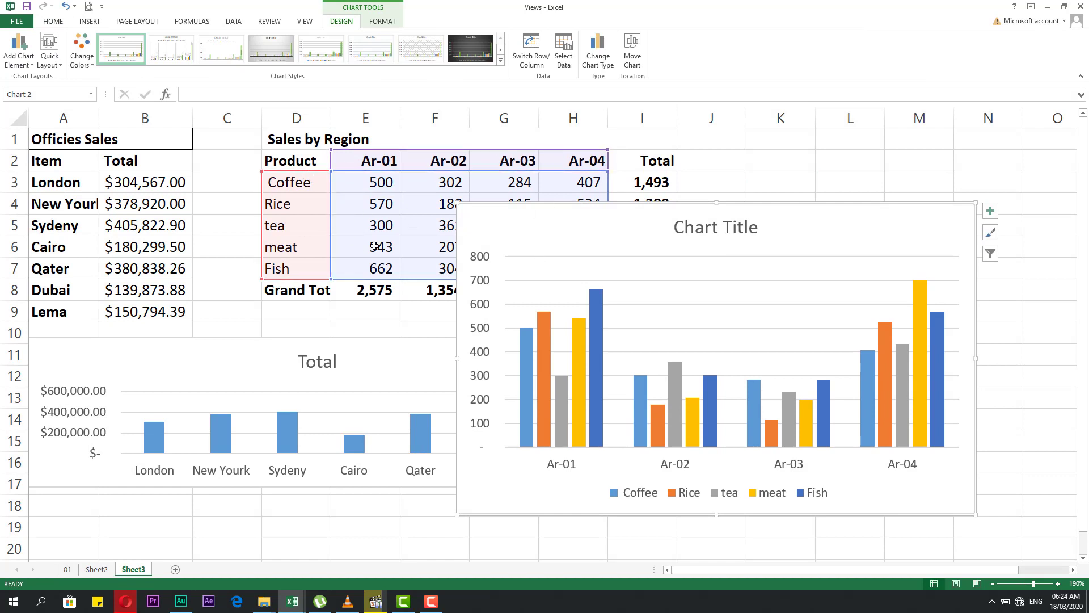
pyautogui.click(834, 158)
# - Change the regional chart type to a 3-D Pie showing Coffee sales
pyautogui.click(870, 231)
pyautogui.scroll(-1, 395, 26)
pyautogui.scroll(1, 379, 29)
pyautogui.click(597, 51)
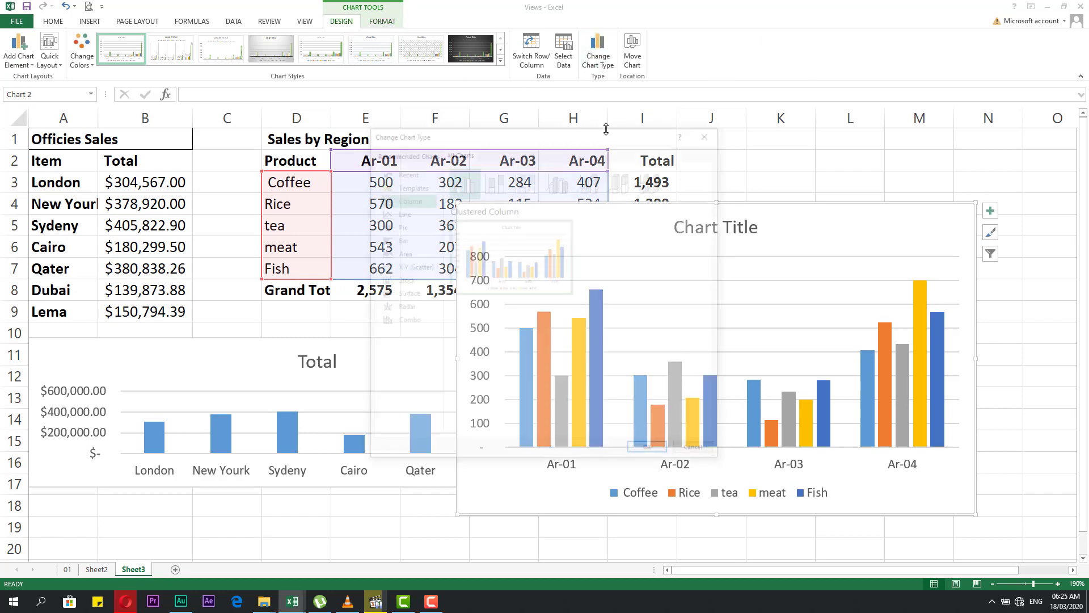
pyautogui.click(399, 225)
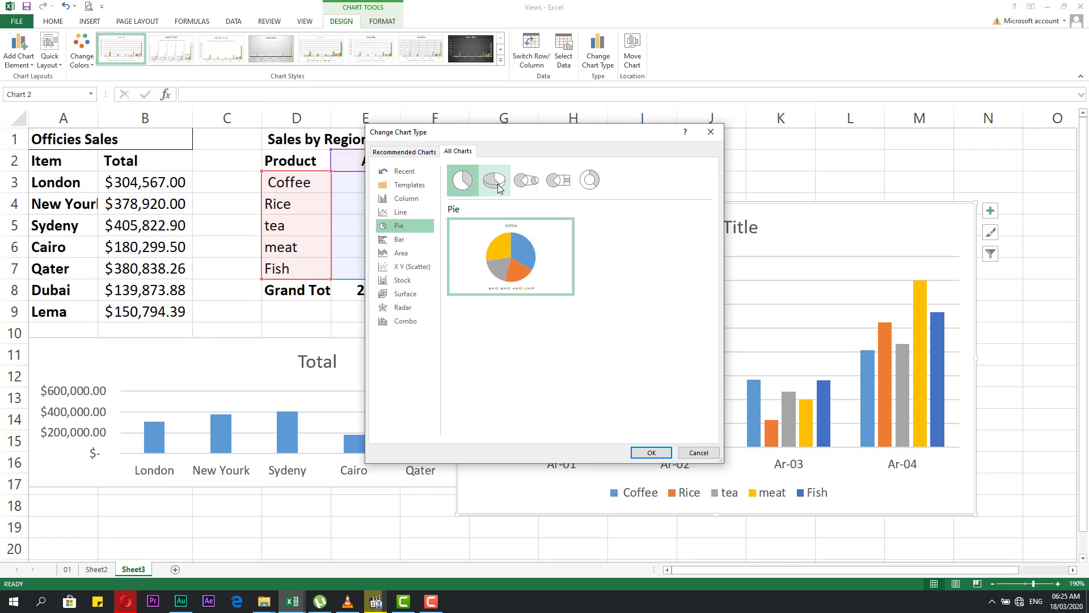
pyautogui.click(494, 180)
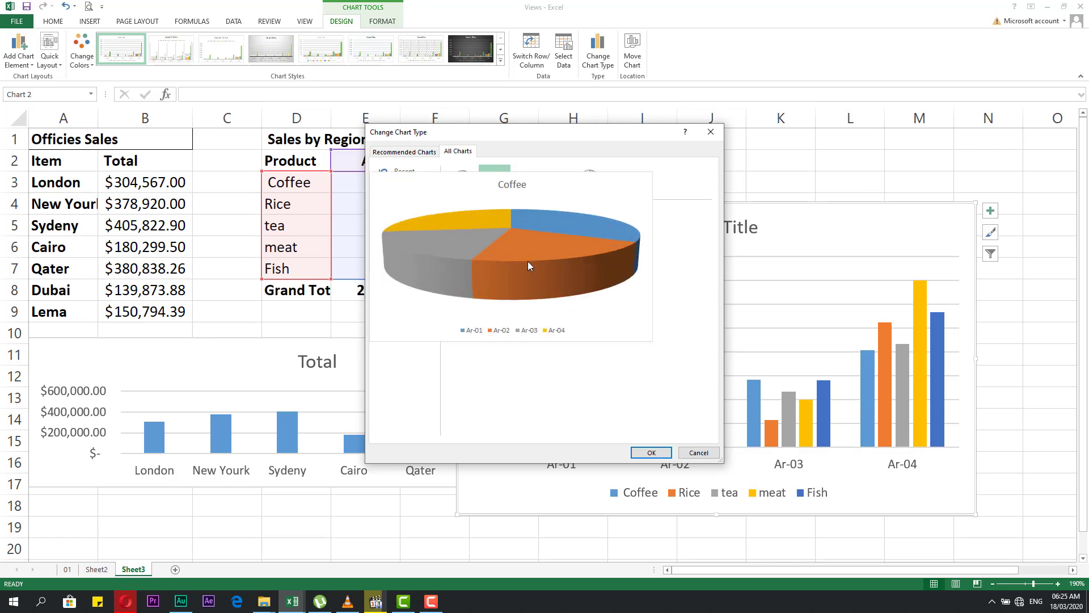
pyautogui.click(652, 452)
# - Separate the pie slices slightly and move the Coffee pie to the right side
pyautogui.moveTo(821, 268); pyautogui.dragTo(822, 261)
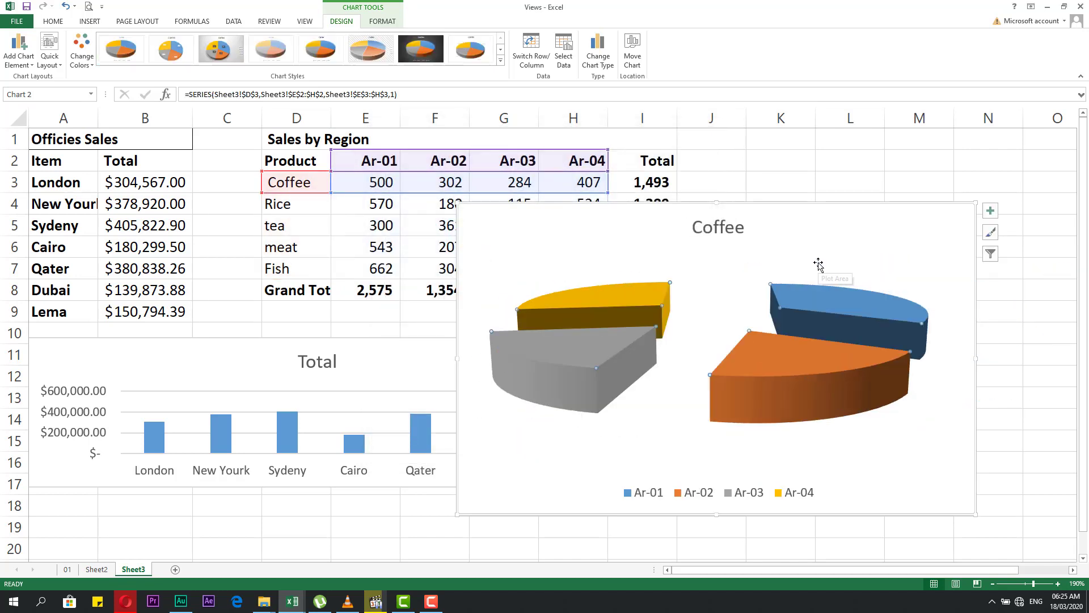
pyautogui.hotkey('ctrl', 'z')
pyautogui.moveTo(743, 221); pyautogui.dragTo(746, 249)
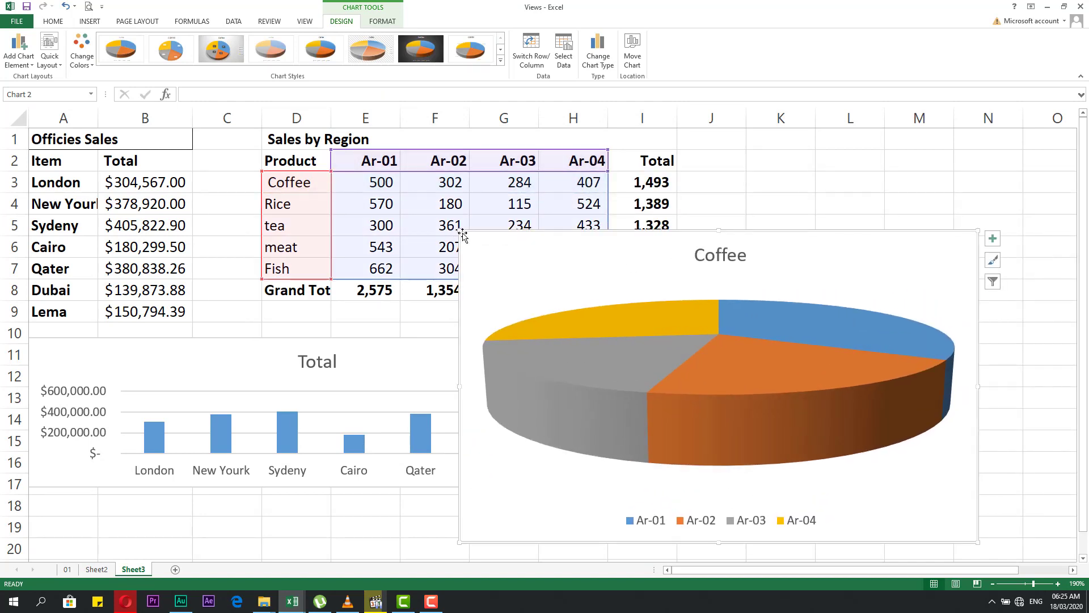
pyautogui.moveTo(461, 232); pyautogui.dragTo(632, 339)
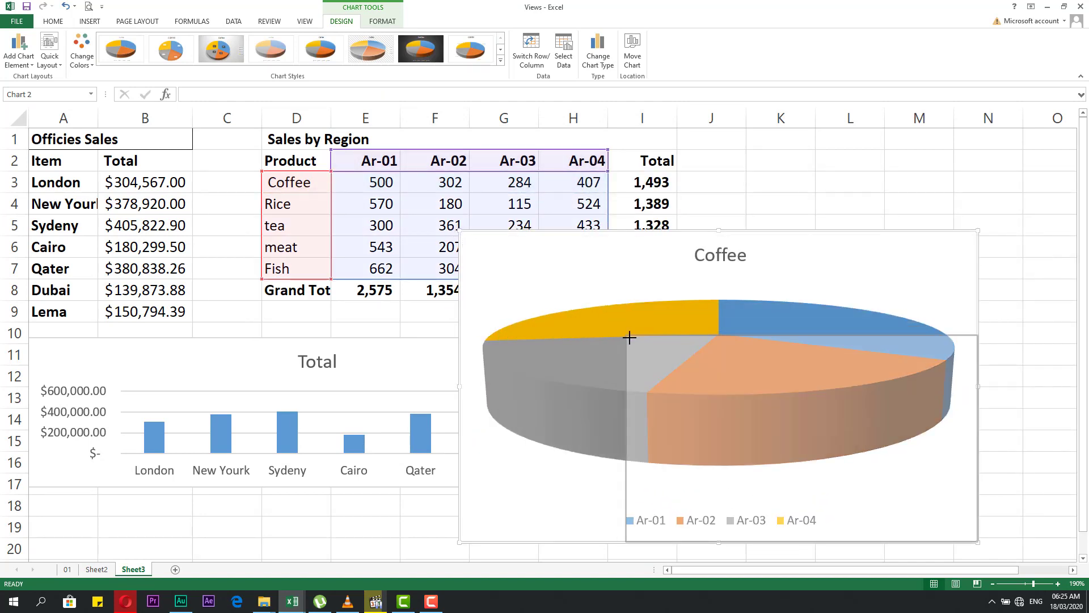
pyautogui.moveTo(794, 298); pyautogui.dragTo(784, 344)
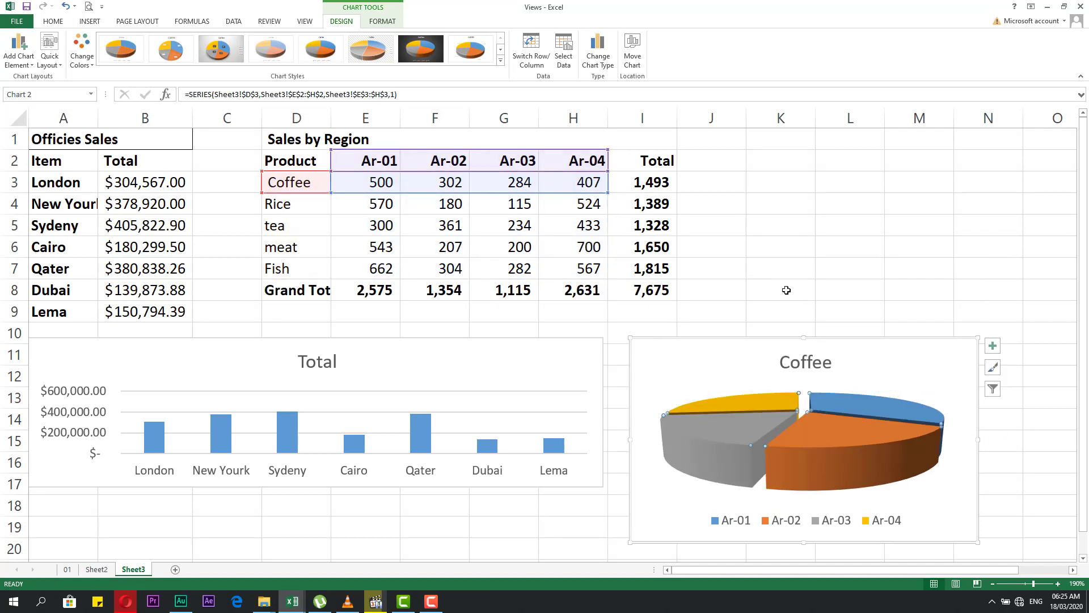
pyautogui.press('Escape')
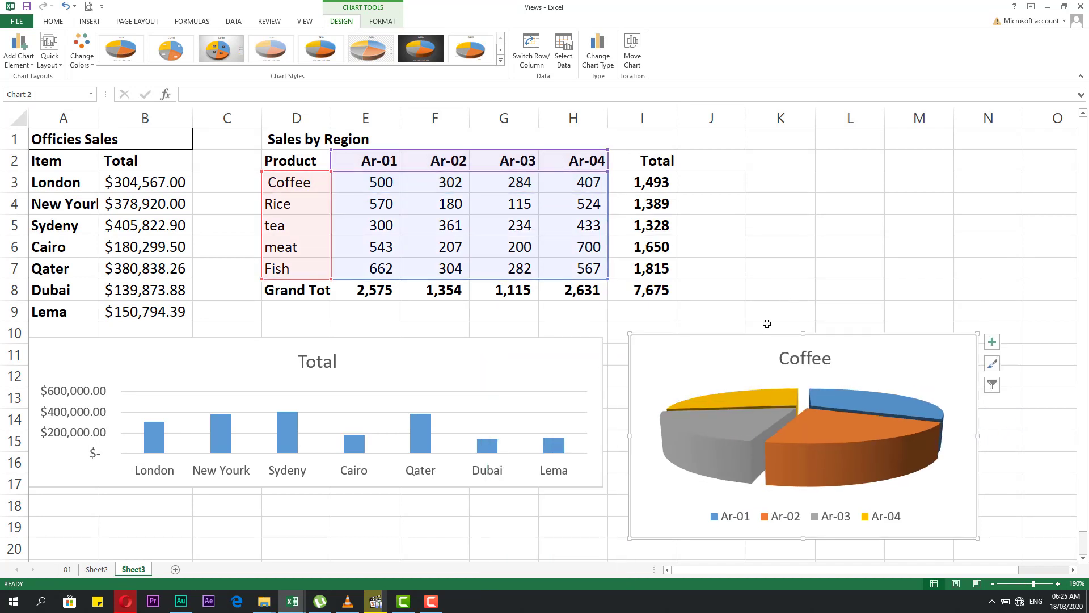
pyautogui.moveTo(757, 349); pyautogui.dragTo(794, 209)
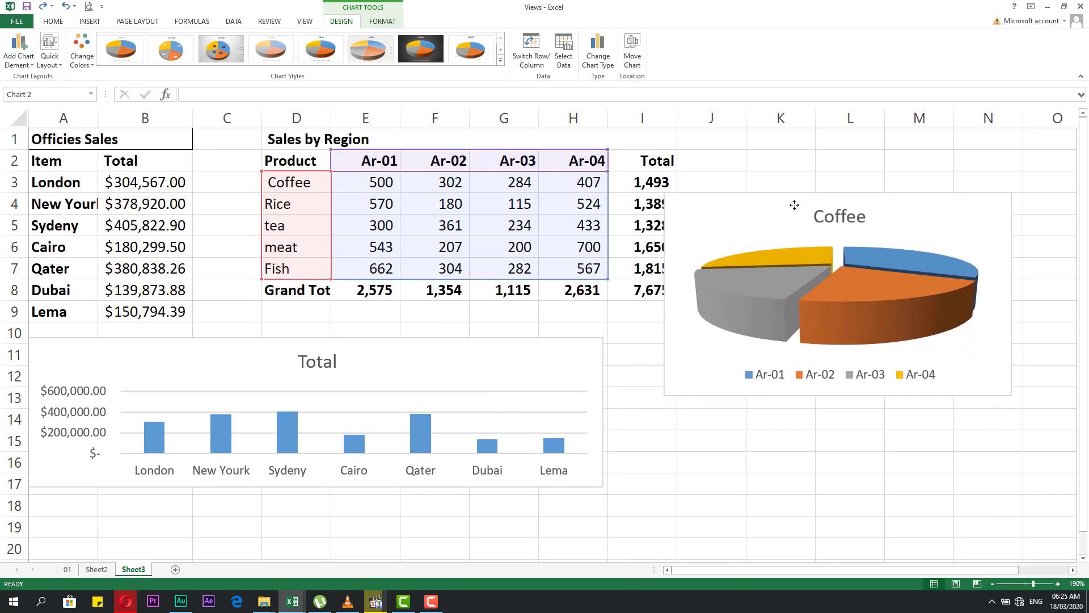
# - Apply the 3D pie style with percentage data labels after trying shaded and dark styles
pyautogui.click(501, 61)
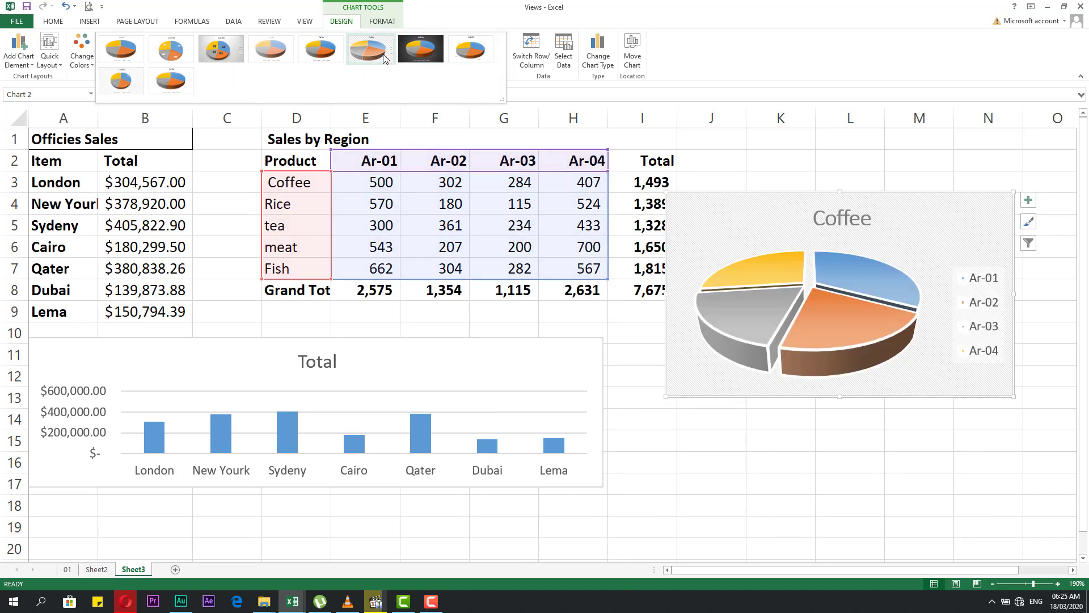
pyautogui.click(379, 53)
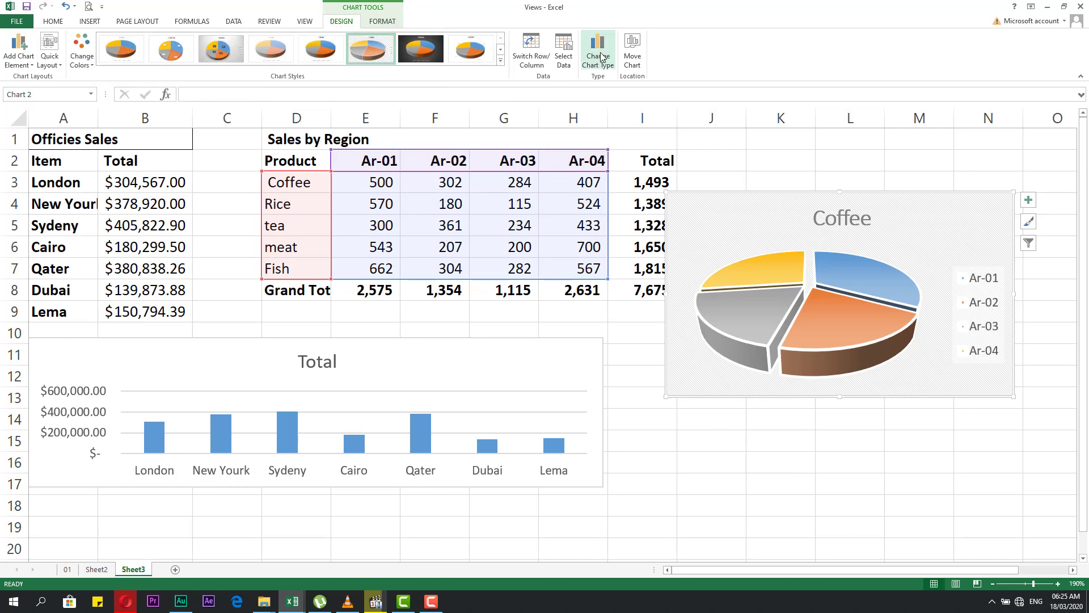
pyautogui.click(421, 50)
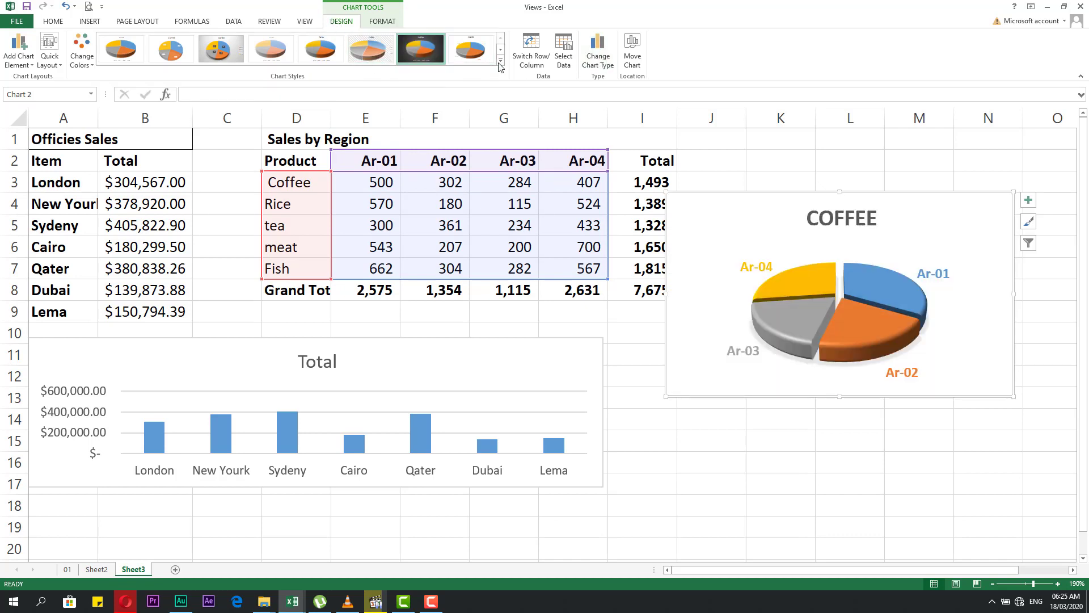
pyautogui.click(499, 63)
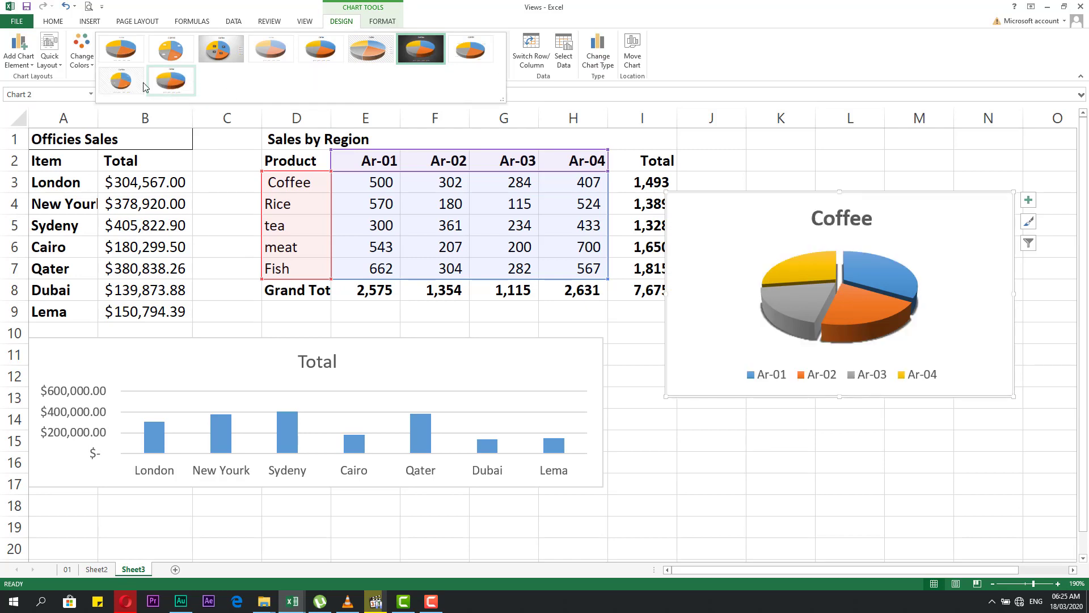
pyautogui.click(130, 82)
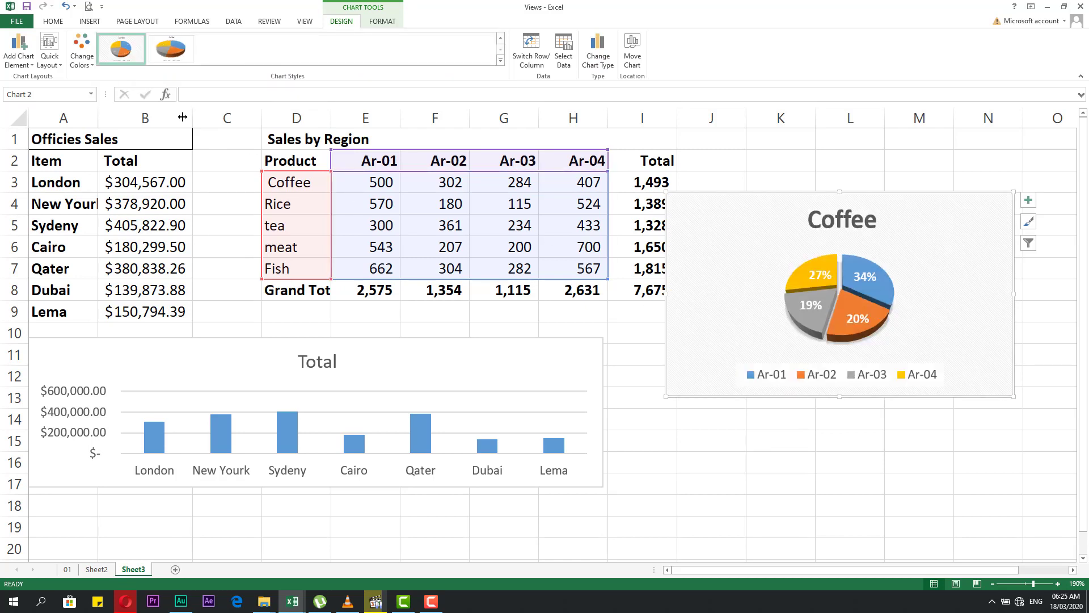
# - Browse the colour palettes and preset layouts, keeping the original slice colours
pyautogui.click(81, 51)
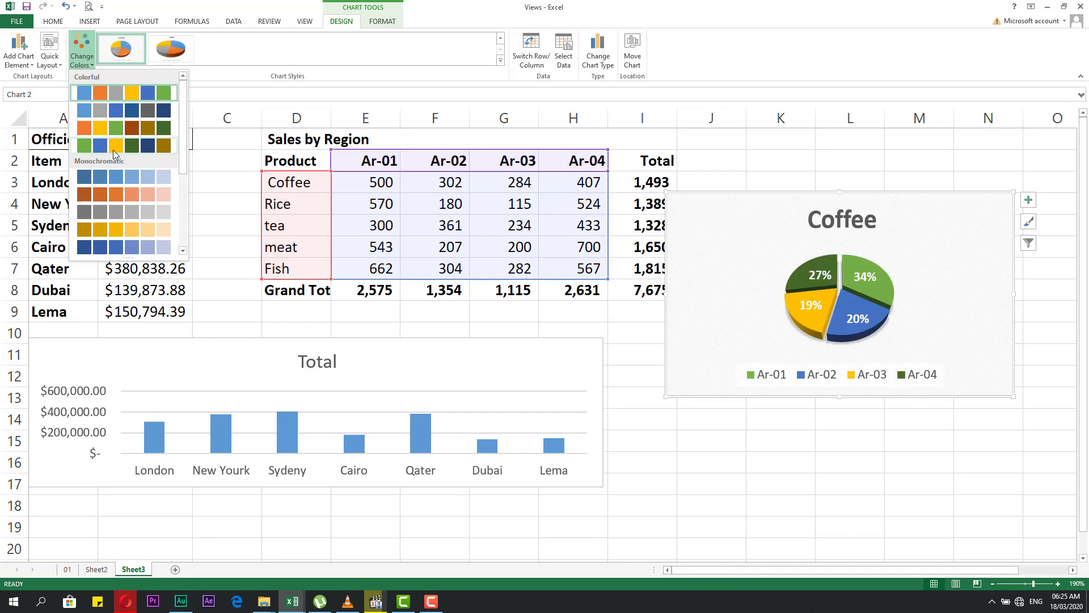
pyautogui.click(55, 68)
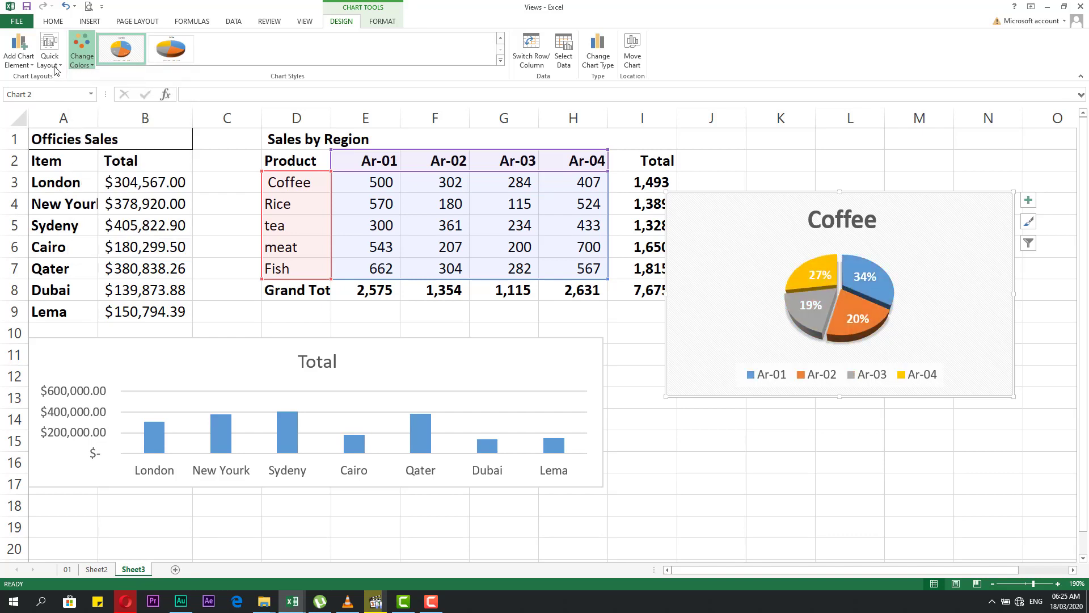
pyautogui.click(55, 68)
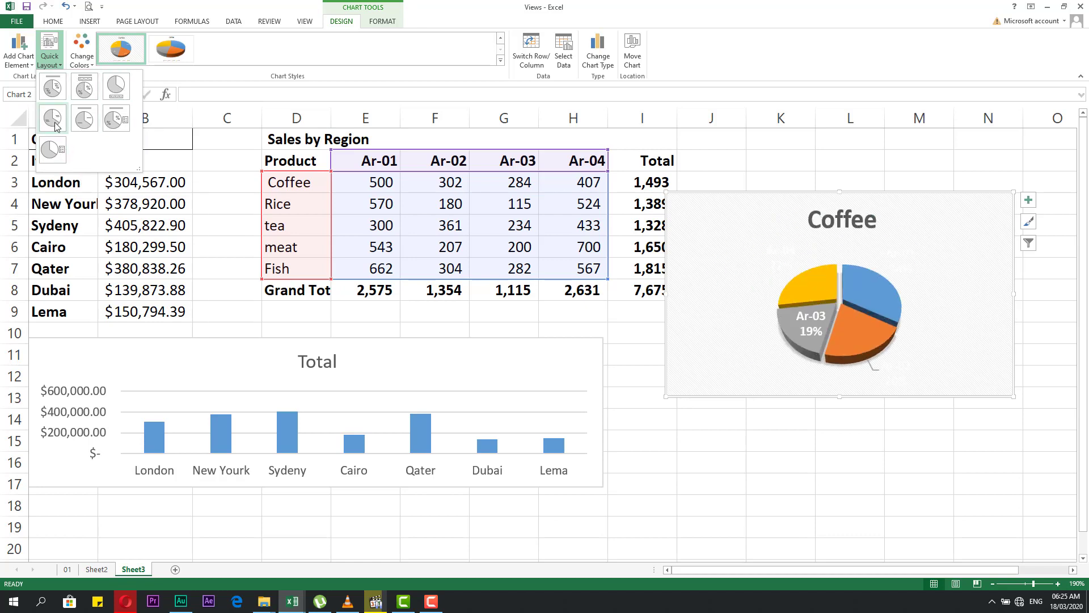
pyautogui.click(847, 452)
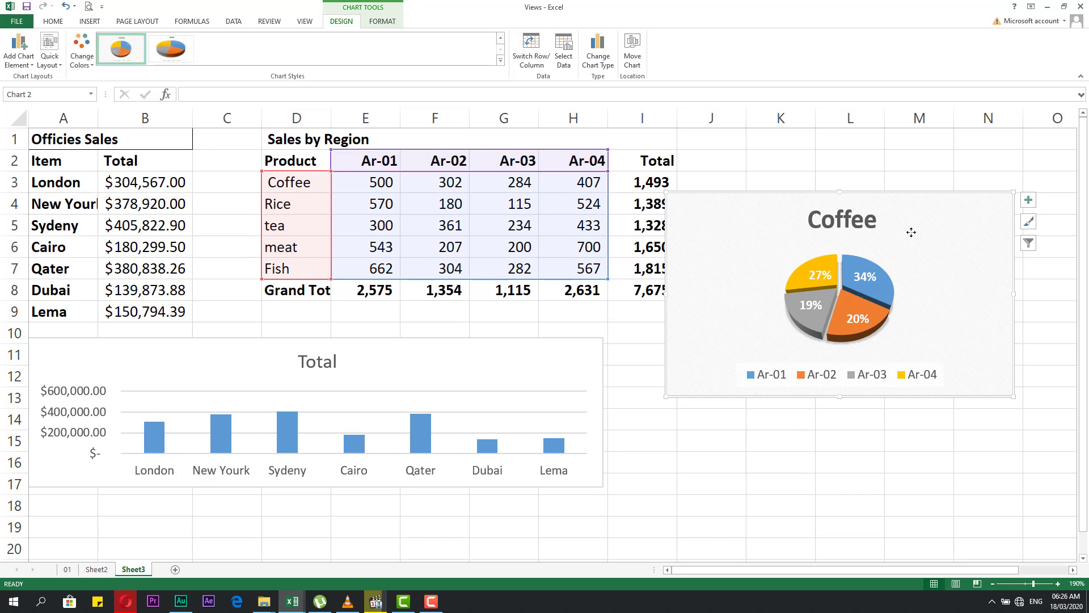
# - Give the Coffee pie chart background a grey gradient shape style
pyautogui.click(904, 174)
pyautogui.click(919, 252)
pyautogui.click(382, 21)
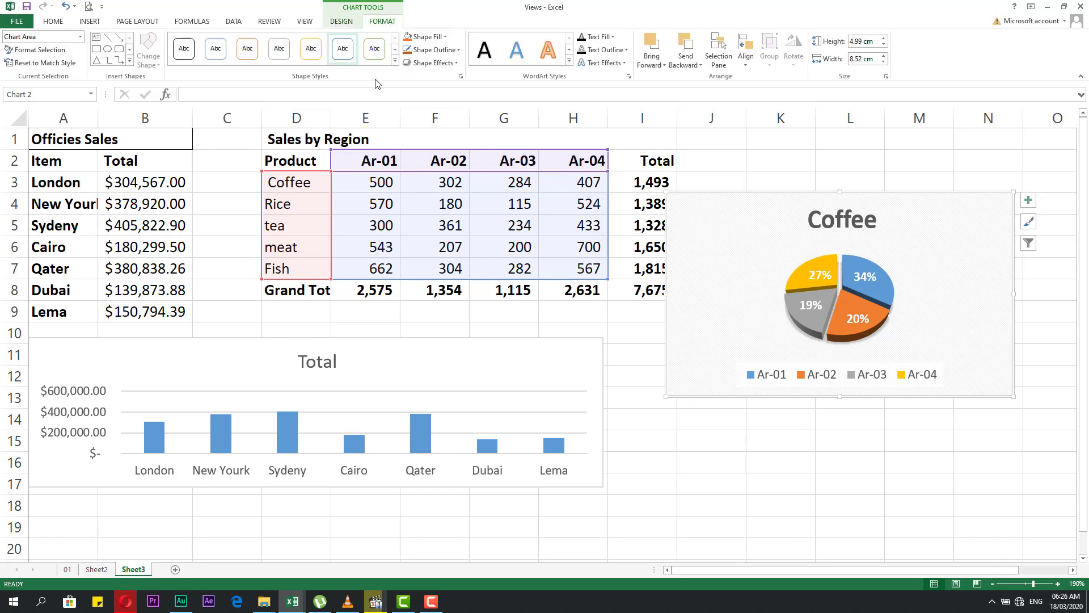
pyautogui.click(398, 65)
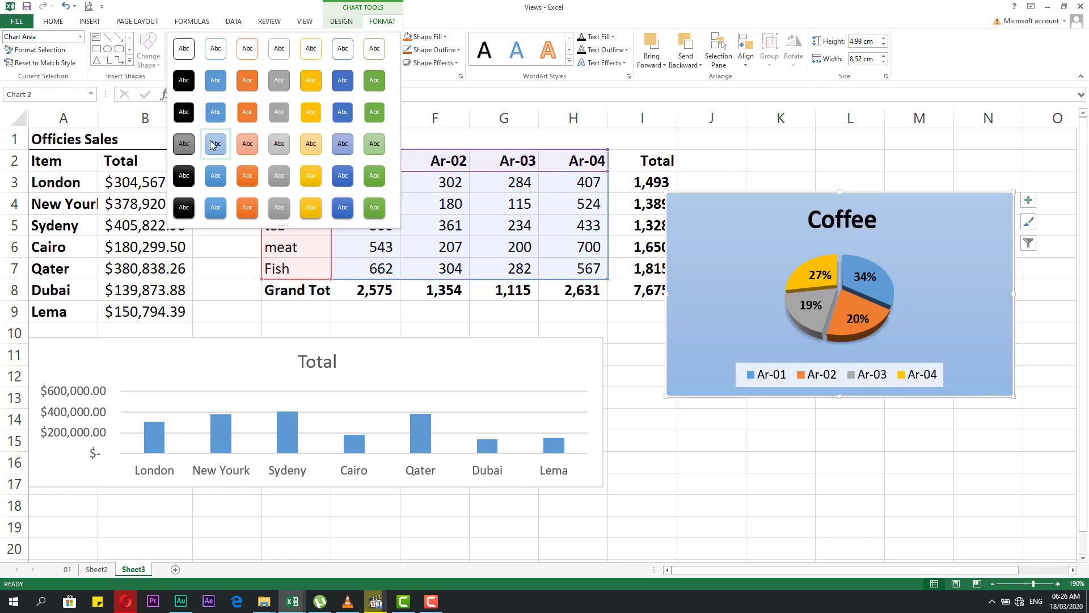
pyautogui.click(184, 143)
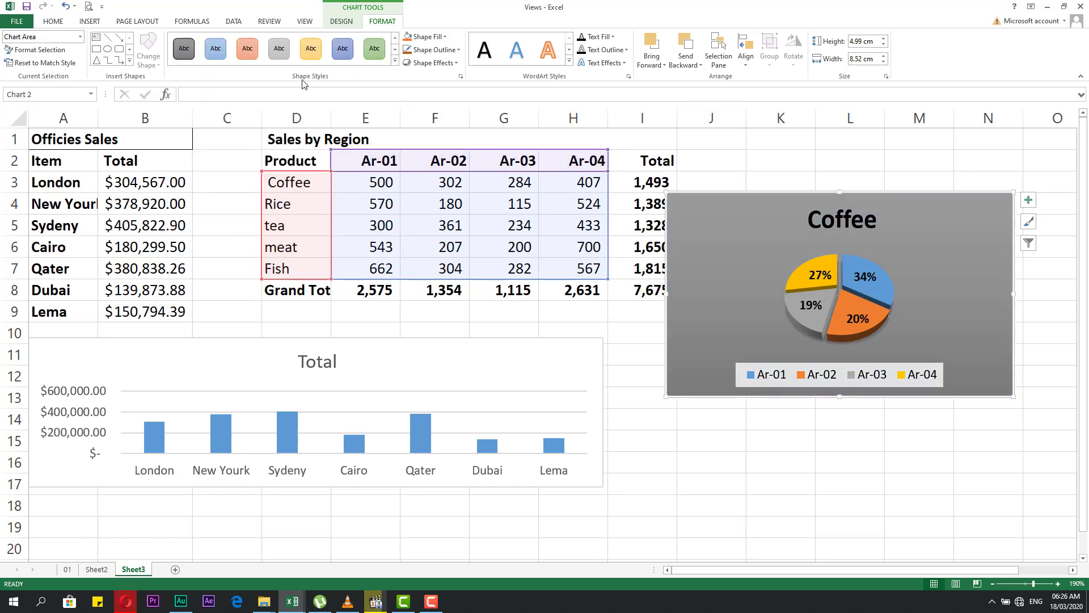
pyautogui.click(424, 36)
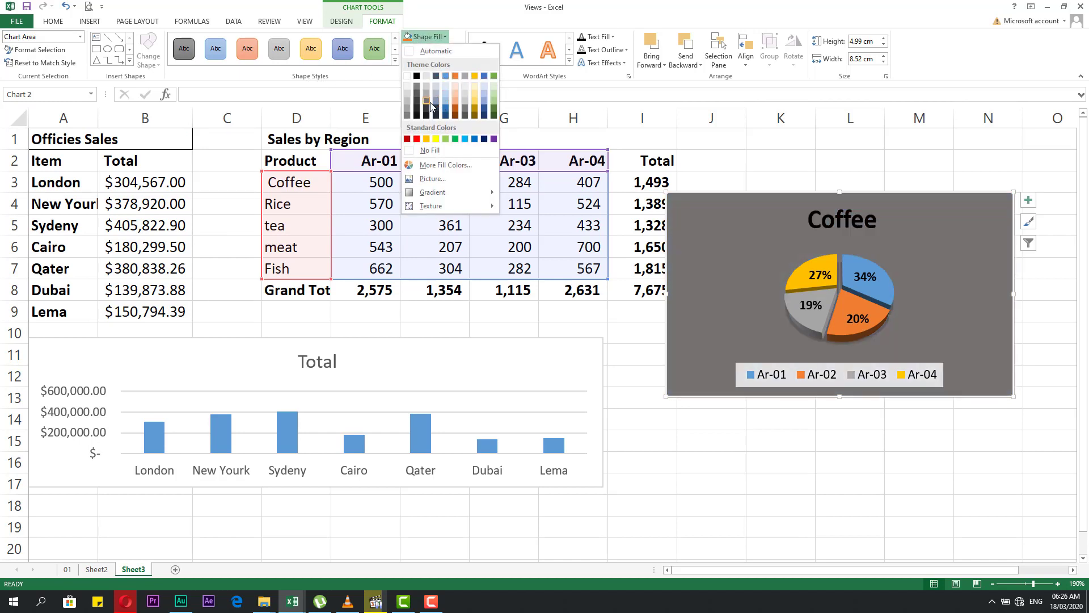
# - Apply a grey WordArt style to the pie's title, percentage labels and legend
pyautogui.click(569, 61)
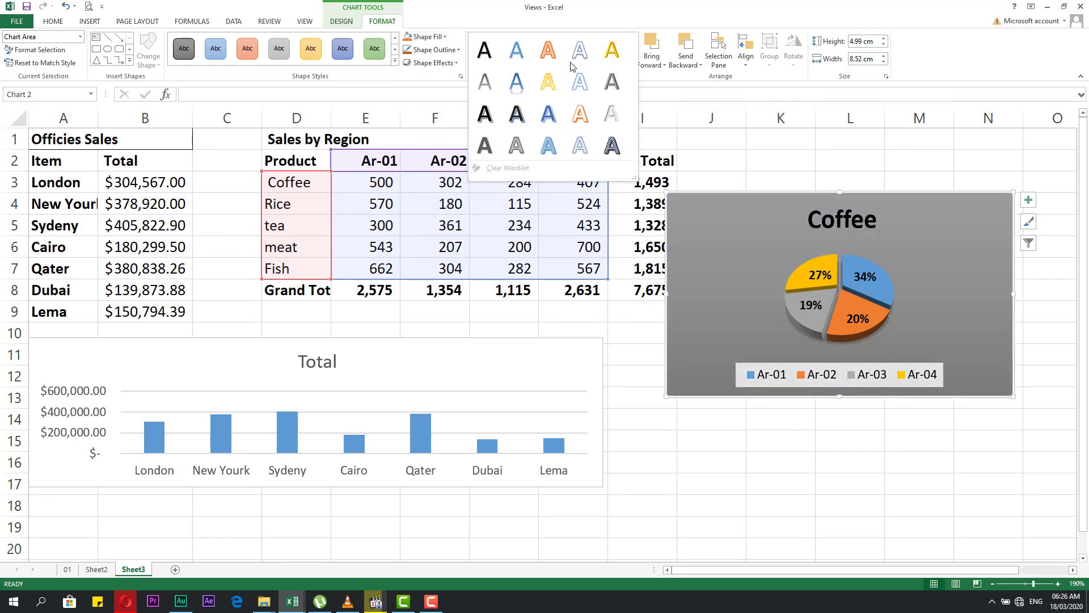
pyautogui.click(484, 81)
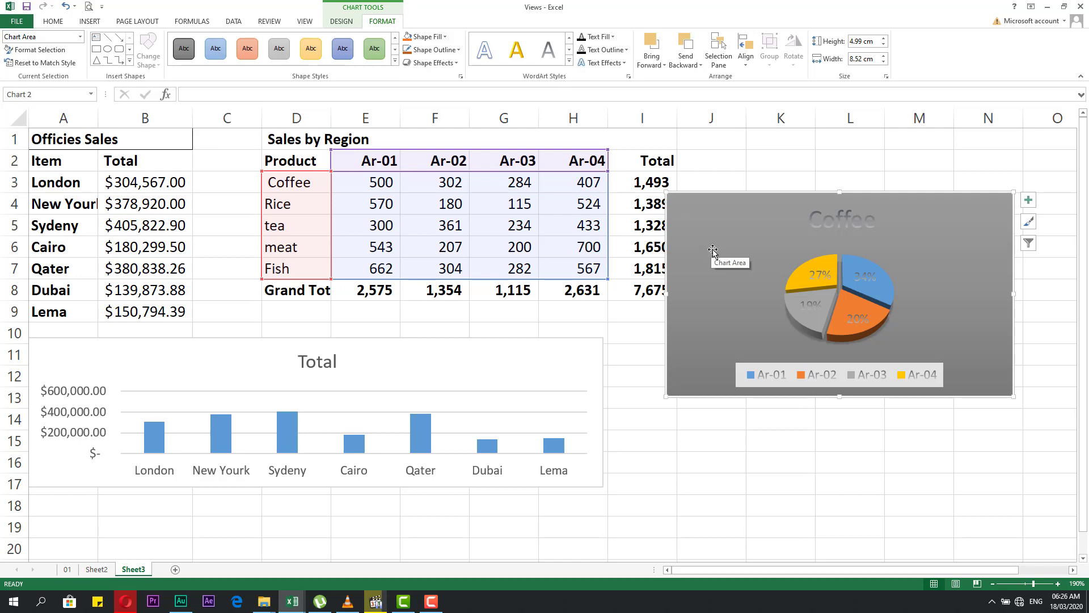
pyautogui.click(786, 176)
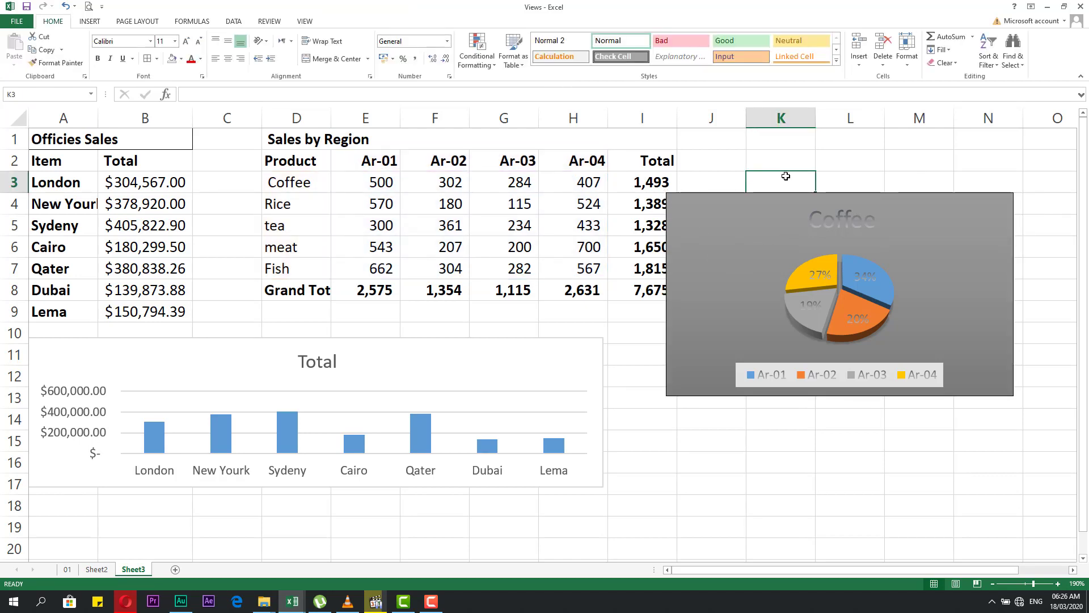
# - Undo the grey WordArt style so the Coffee chart's text is dark again
pyautogui.hotkey('ctrl', 'z')
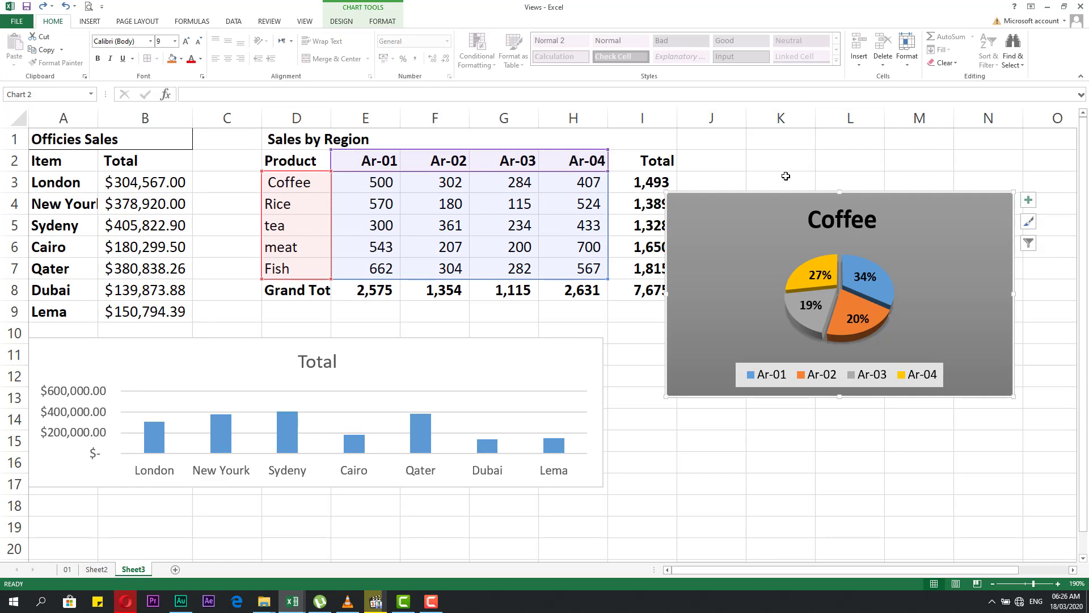
pyautogui.click(785, 176)
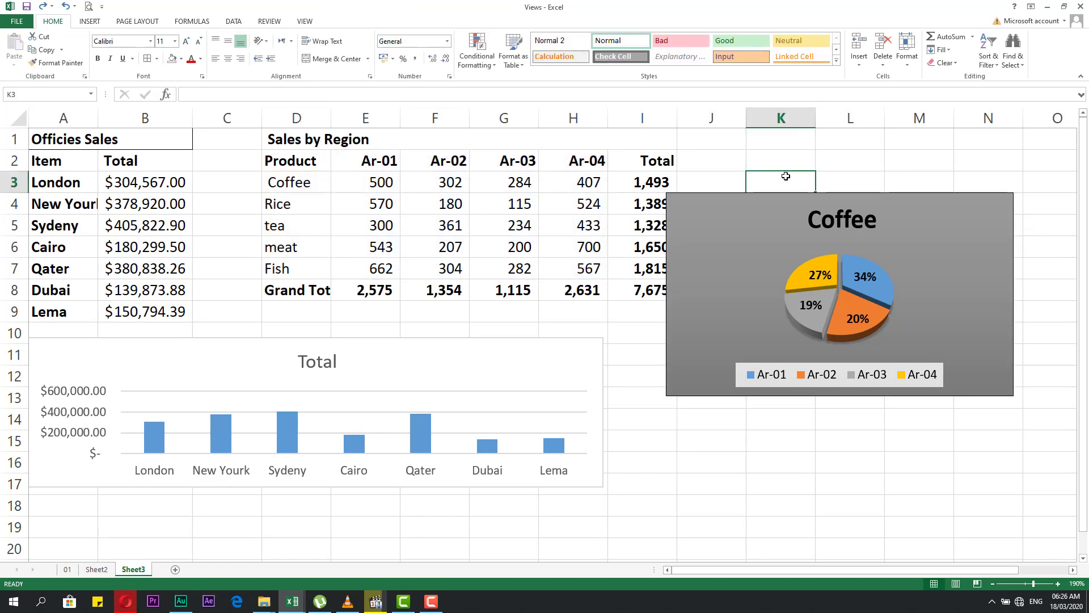
pyautogui.click(897, 162)
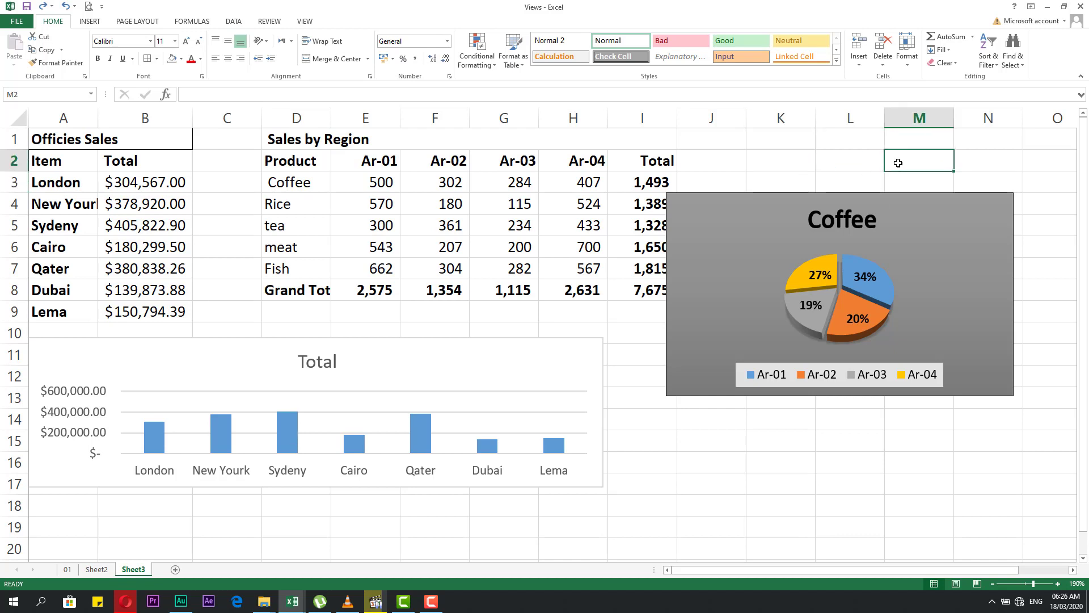
pyautogui.click(450, 384)
# - Nudge the Total column chart slightly up and to the right
pyautogui.moveTo(450, 384); pyautogui.dragTo(459, 372)
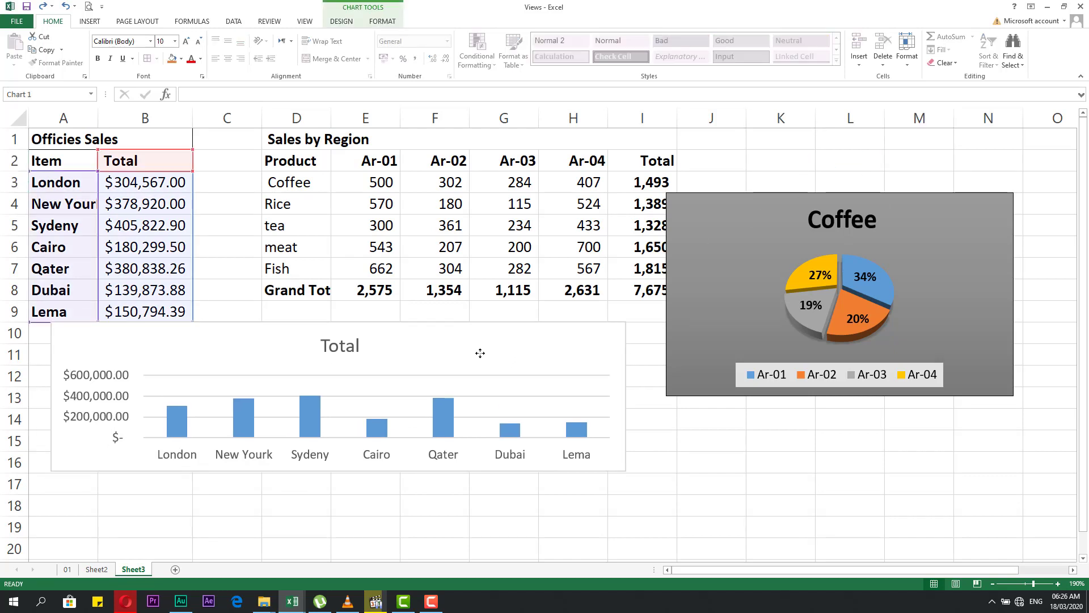
pyautogui.click(404, 378)
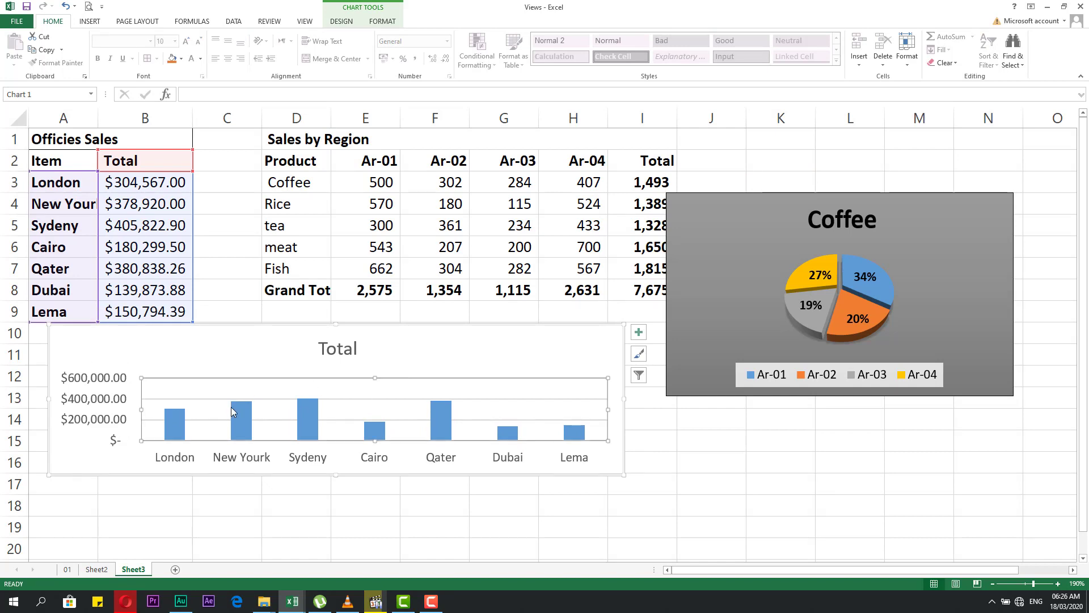
pyautogui.click(208, 348)
pyautogui.click(164, 525)
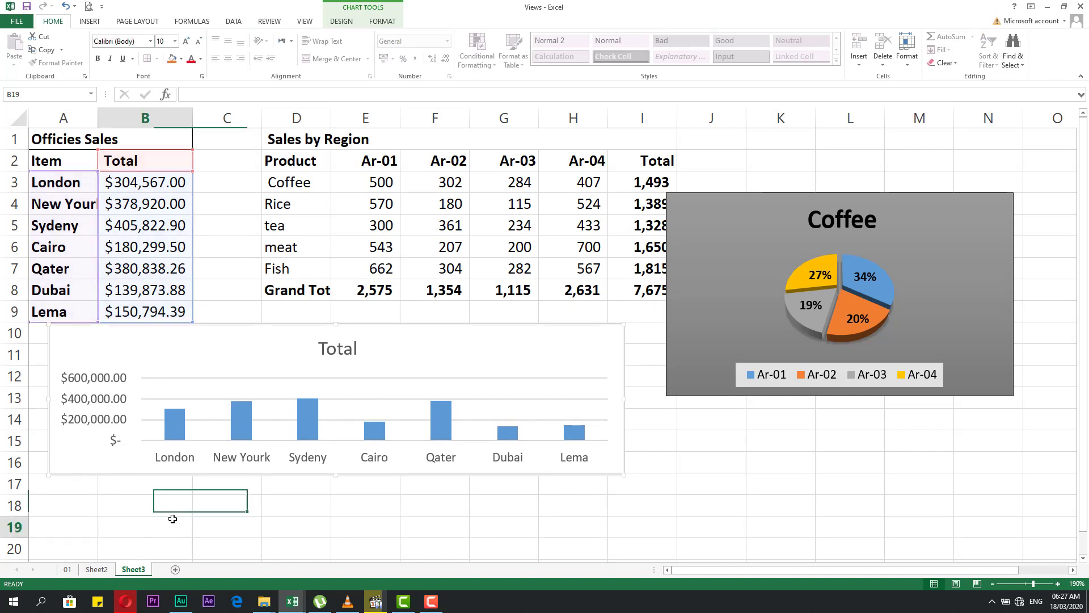
pyautogui.click(205, 392)
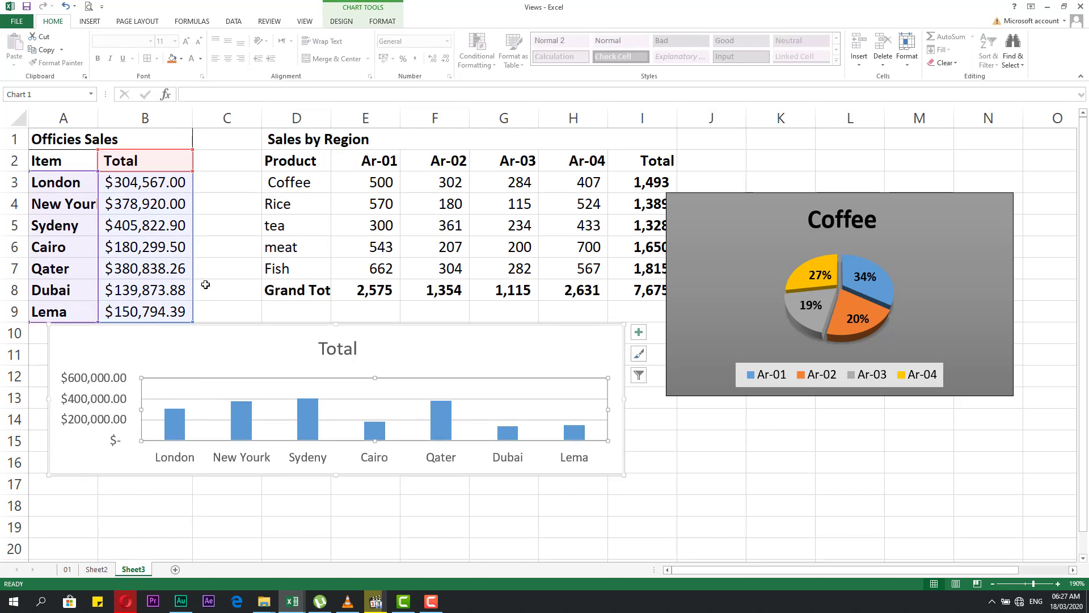
# - Apply the dark chart style with outlined columns to the Total chart
pyautogui.click(342, 21)
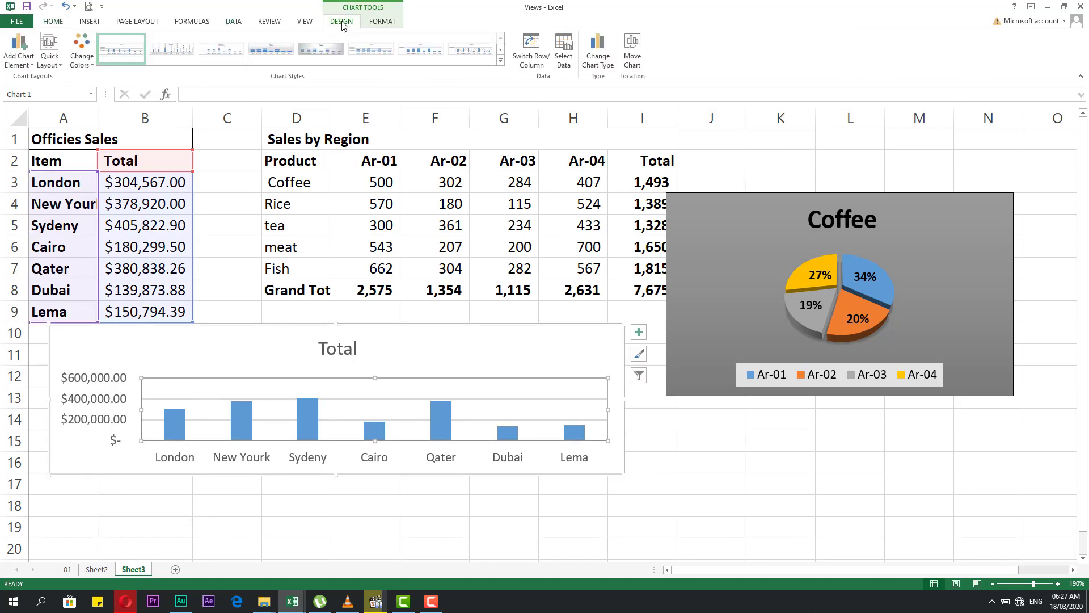
pyautogui.click(383, 22)
pyautogui.click(342, 22)
pyautogui.click(502, 66)
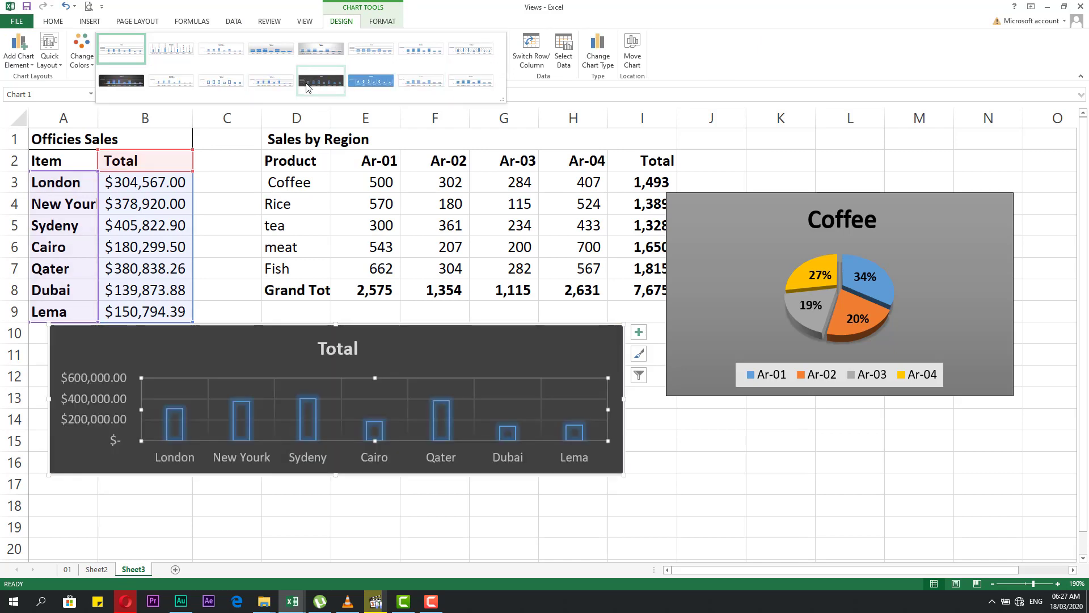
pyautogui.click(307, 86)
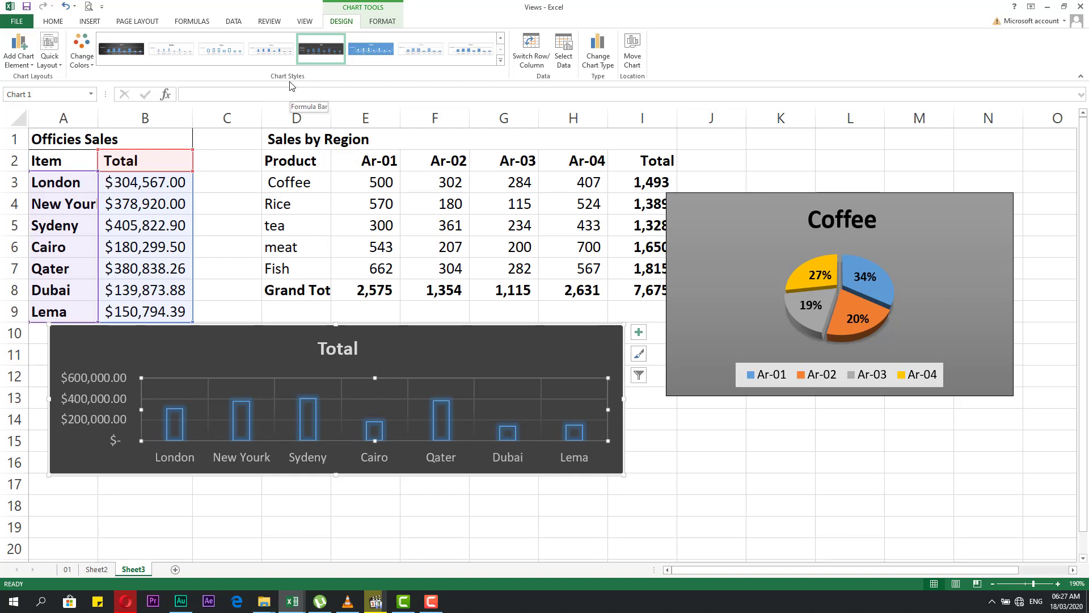
# - Fill the Total chart's plot area with a grey shape style
pyautogui.click(382, 21)
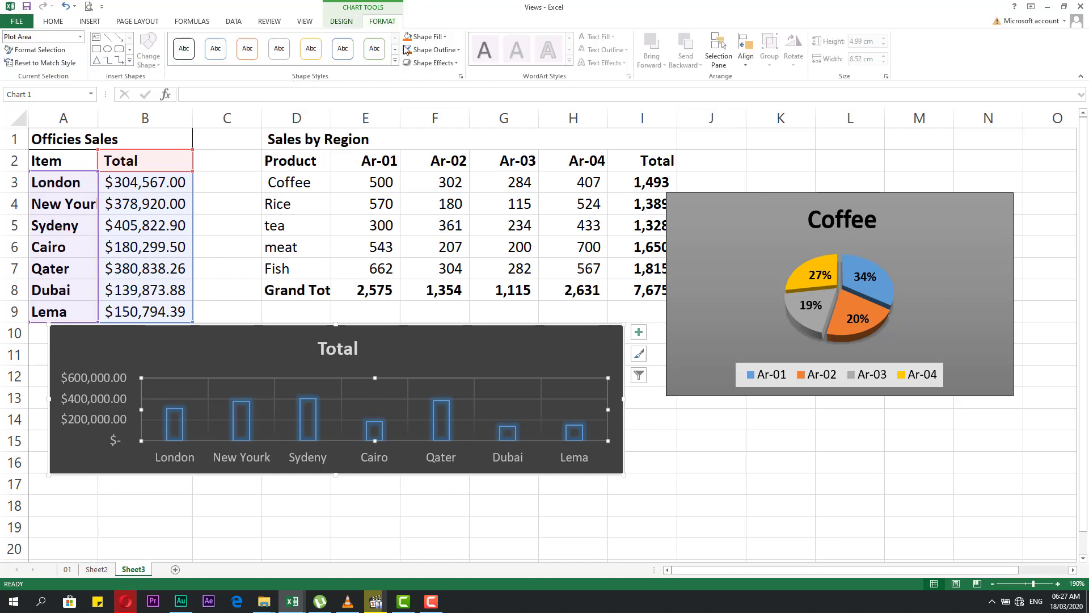
pyautogui.click(395, 62)
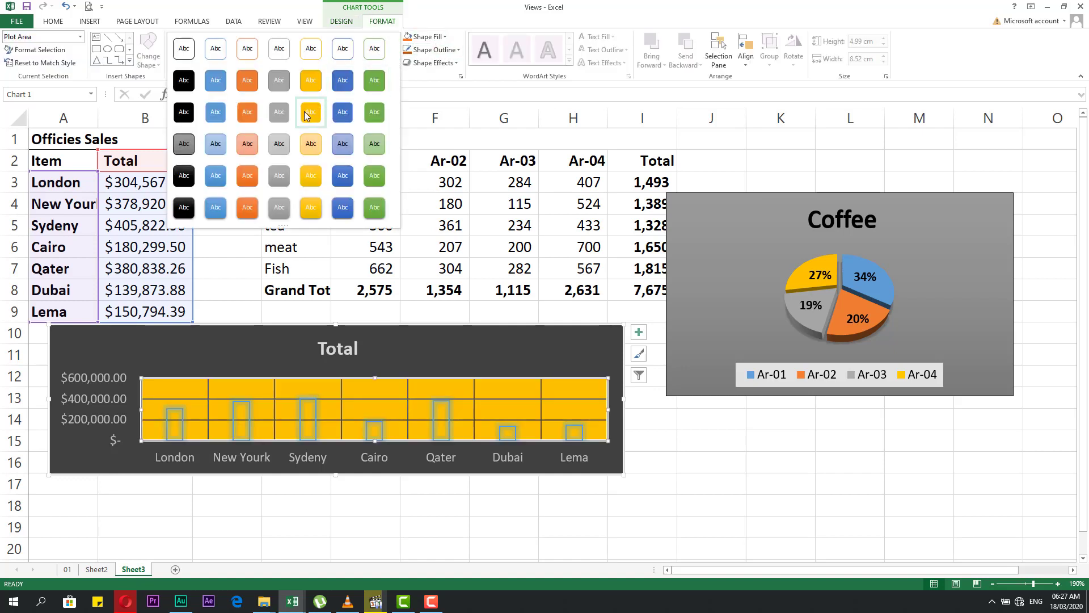
pyautogui.click(279, 112)
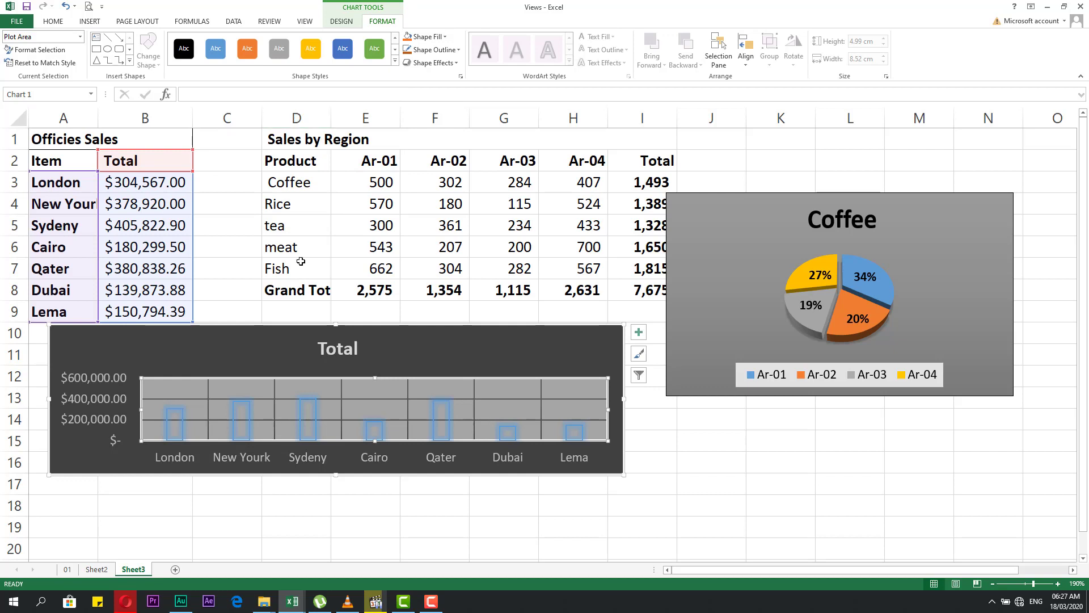
pyautogui.click(304, 499)
pyautogui.click(171, 457)
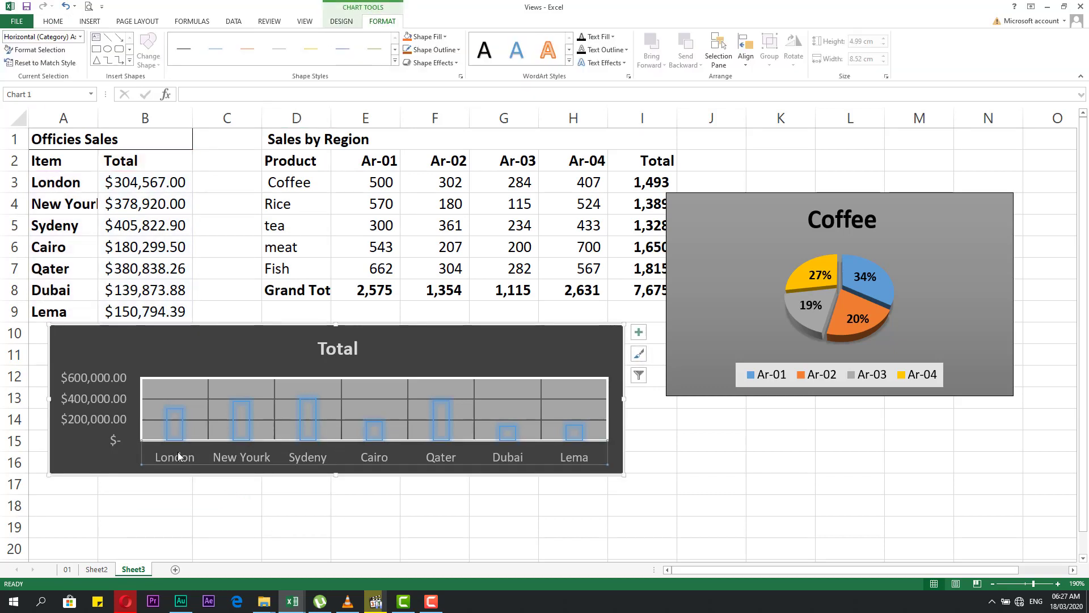
# - In Format Axis, give the horizontal city axis a solid line
pyautogui.rightClick(179, 456)
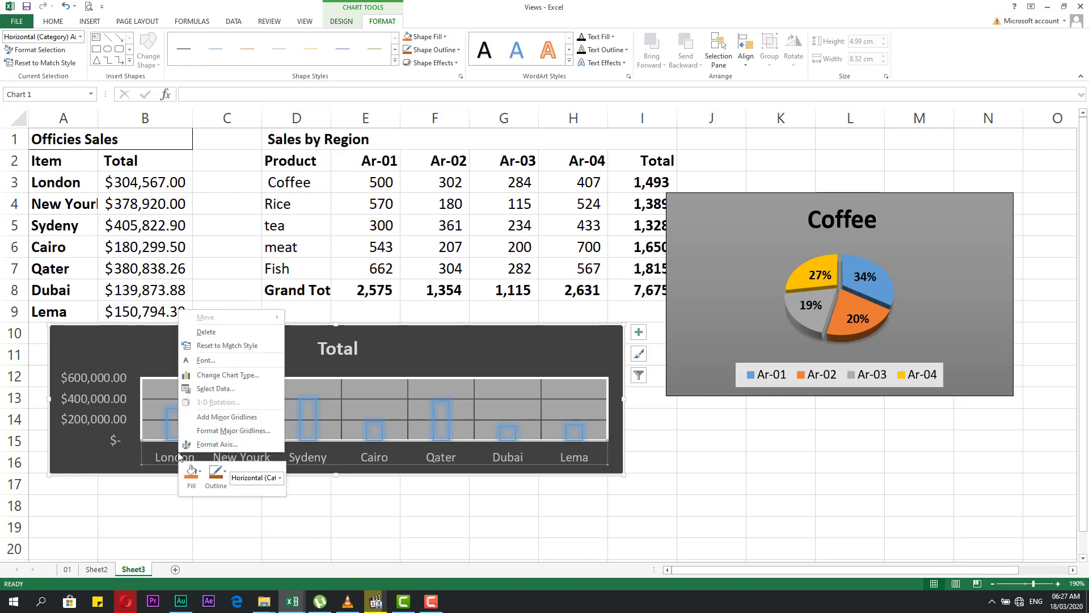
pyautogui.click(216, 445)
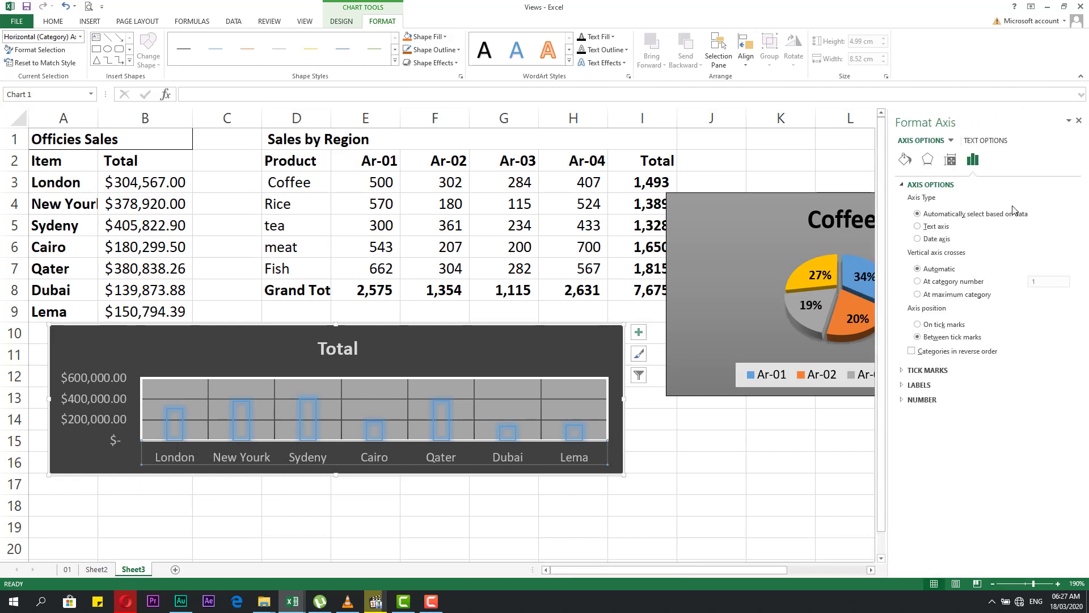
pyautogui.click(905, 161)
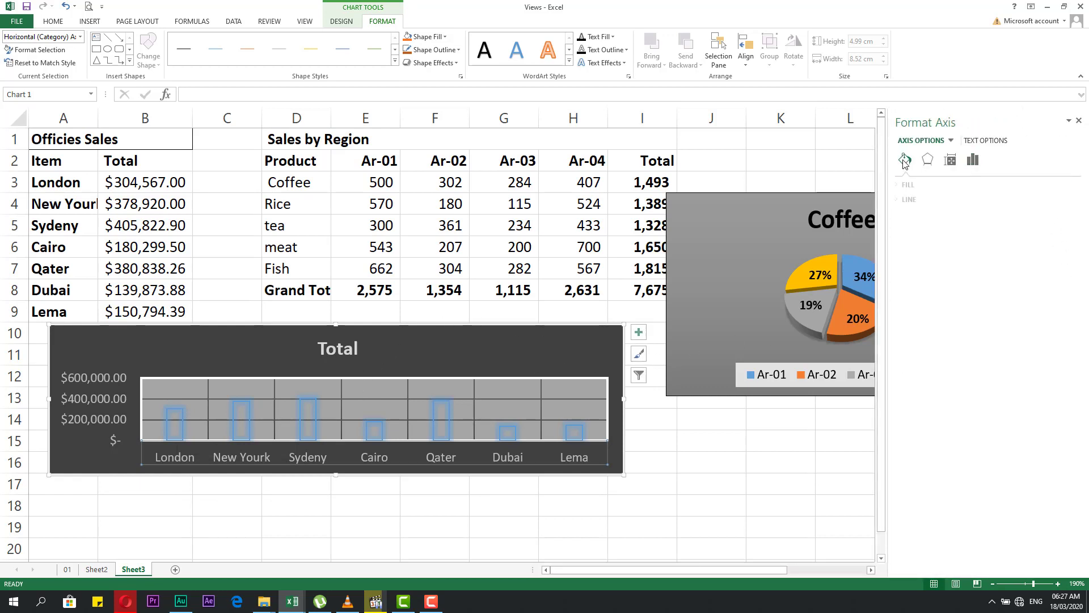
pyautogui.click(927, 160)
pyautogui.click(951, 160)
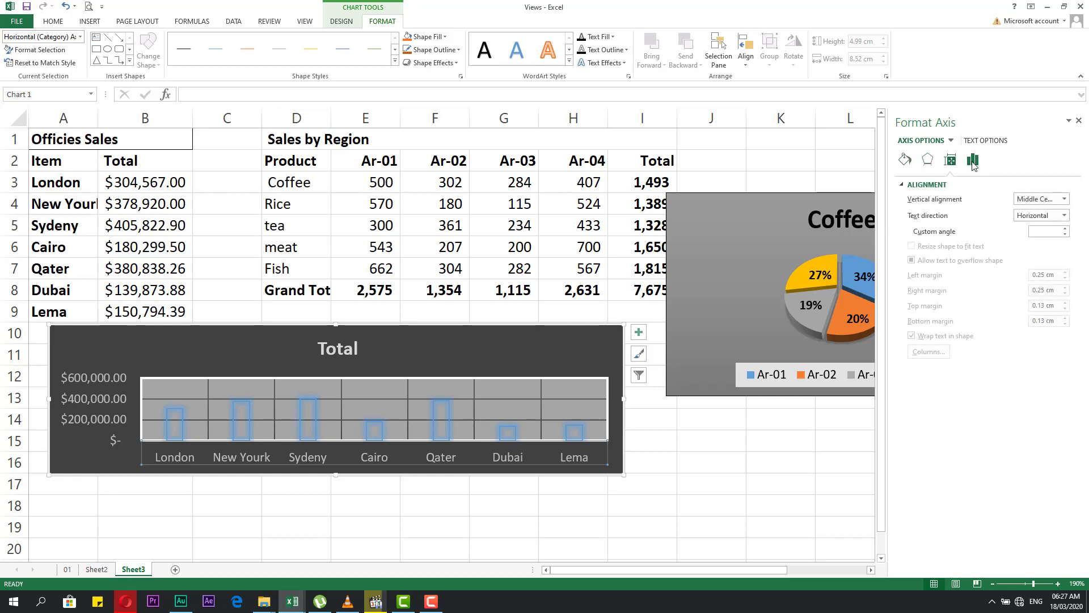
pyautogui.click(971, 161)
pyautogui.click(905, 161)
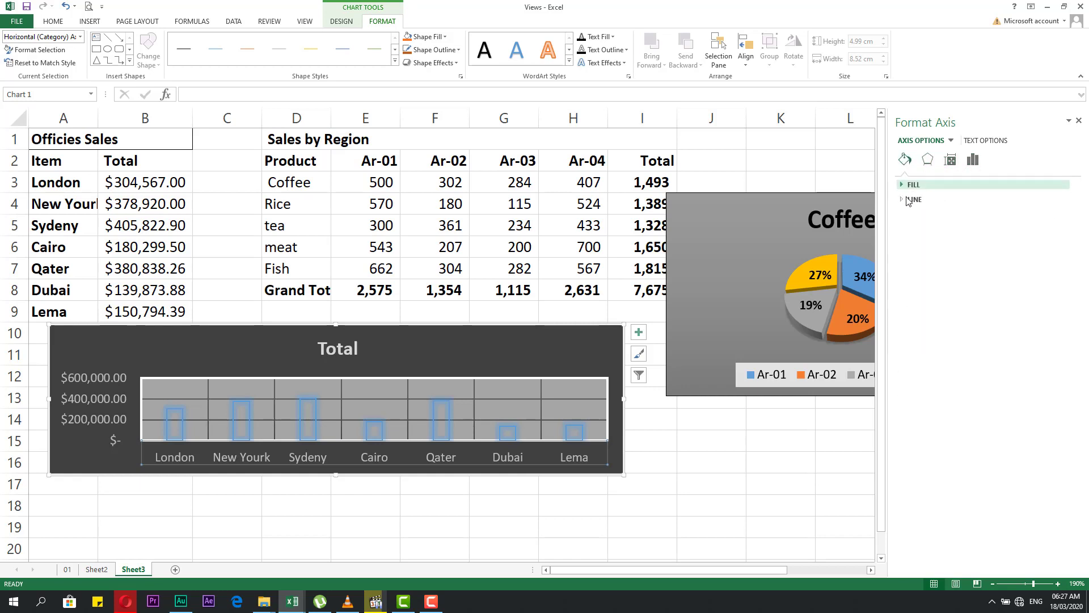
pyautogui.click(913, 185)
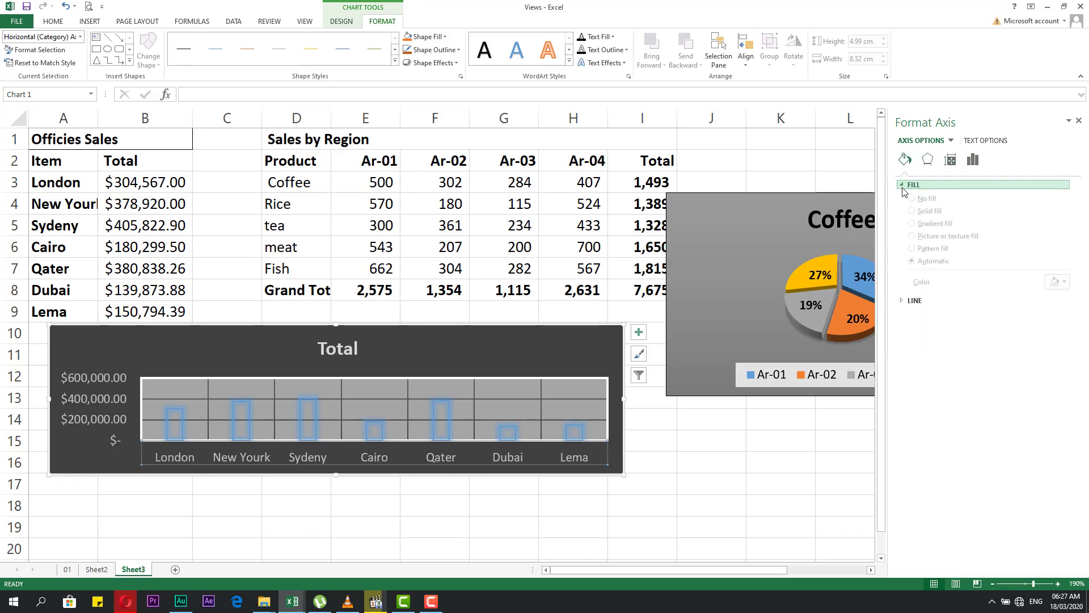
pyautogui.click(909, 306)
pyautogui.click(1065, 381)
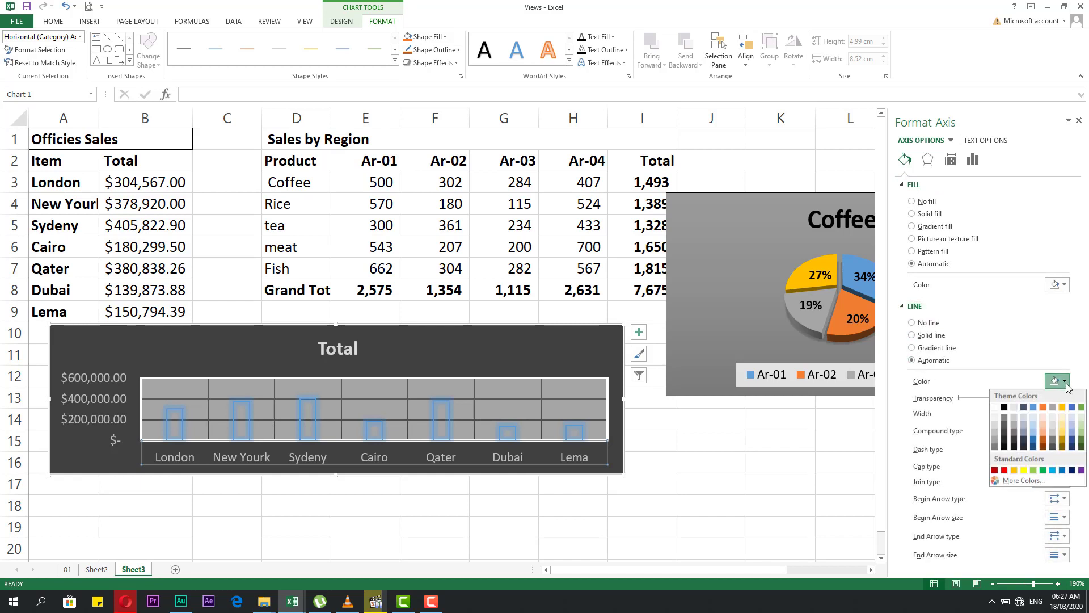
pyautogui.click(1041, 441)
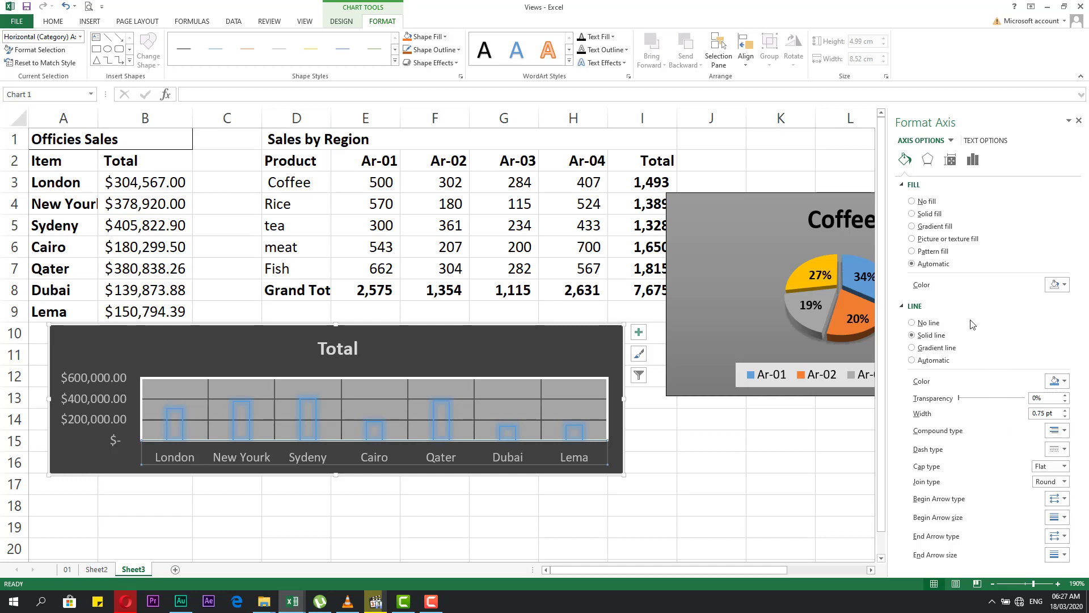
# - Give the city axis labels a solid blue fill
pyautogui.click(1064, 284)
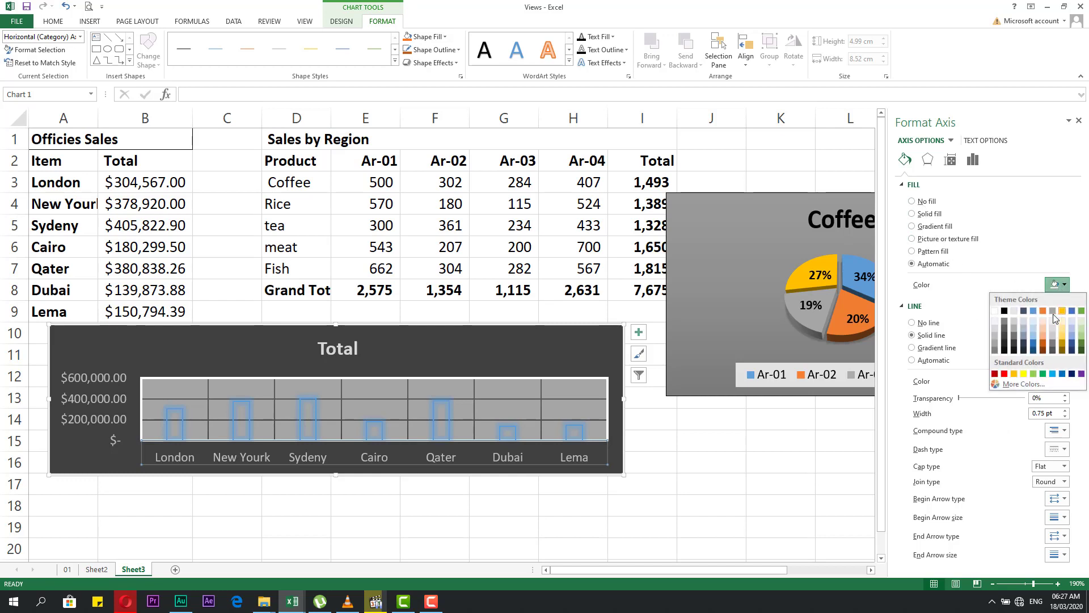
pyautogui.click(1033, 317)
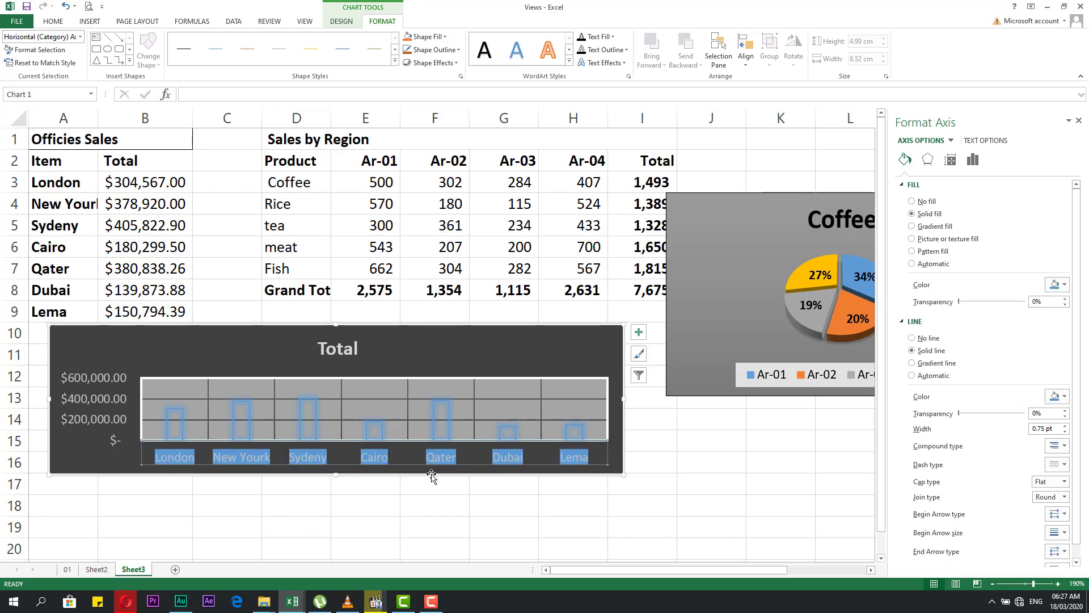
pyautogui.click(429, 501)
pyautogui.click(240, 494)
# - Link the column chart's title to cell D1 so it reads 'Sales by Region'
pyautogui.click(244, 352)
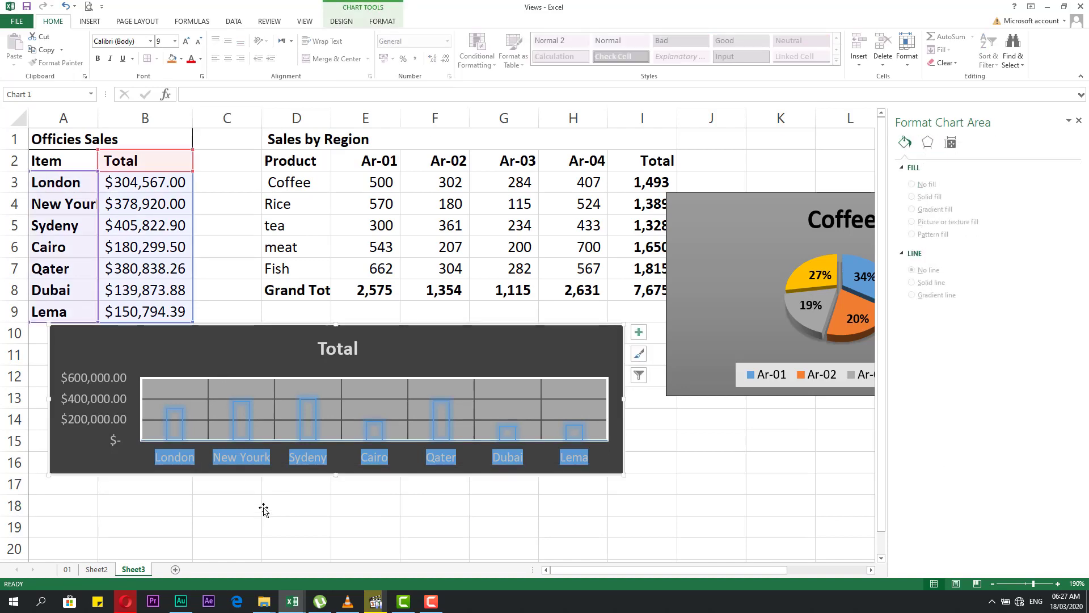
pyautogui.click(263, 508)
pyautogui.click(194, 399)
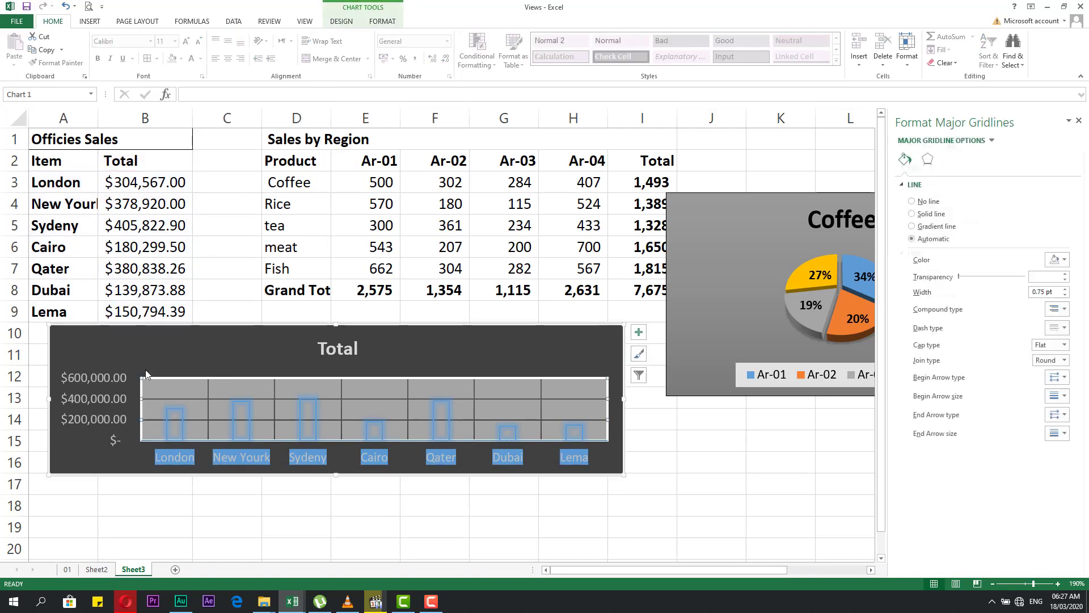
pyautogui.click(101, 377)
pyautogui.click(337, 351)
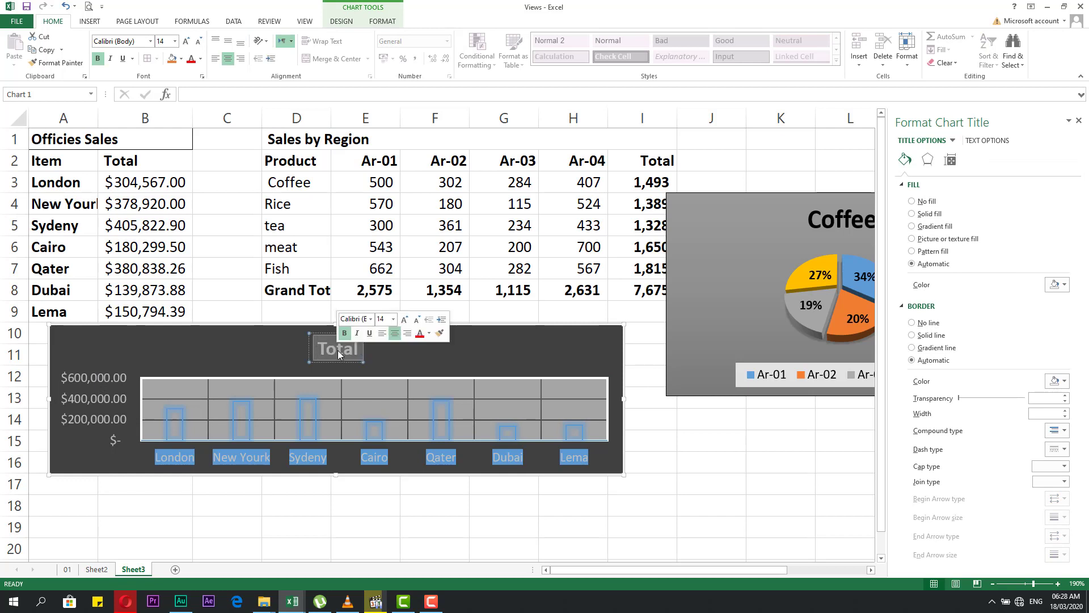
pyautogui.click(224, 97)
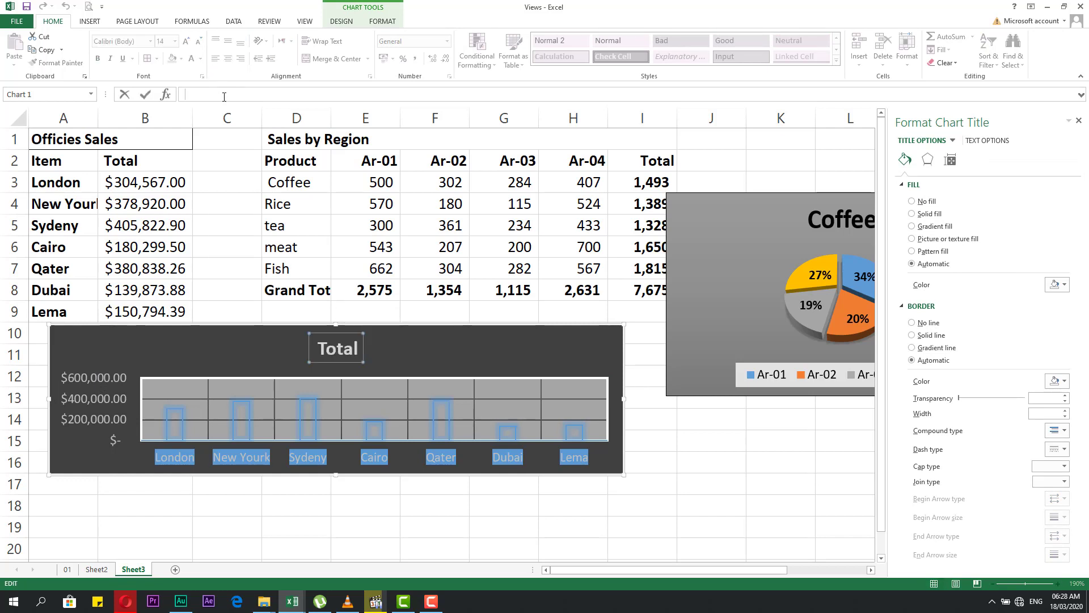
pyautogui.write('=')
pyautogui.click(331, 142)
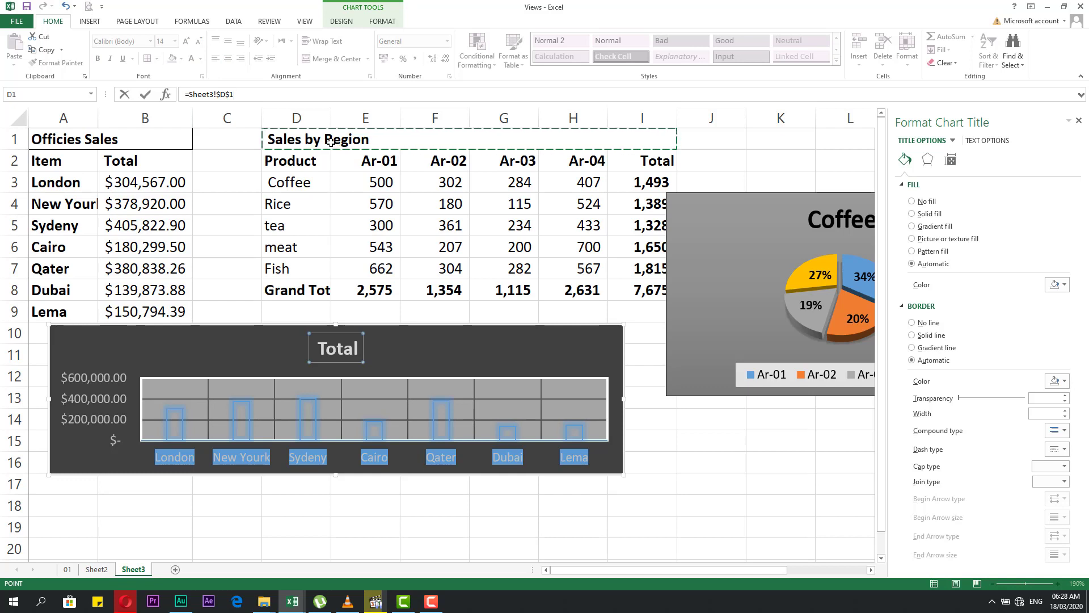
pyautogui.press('Return')
pyautogui.click(363, 525)
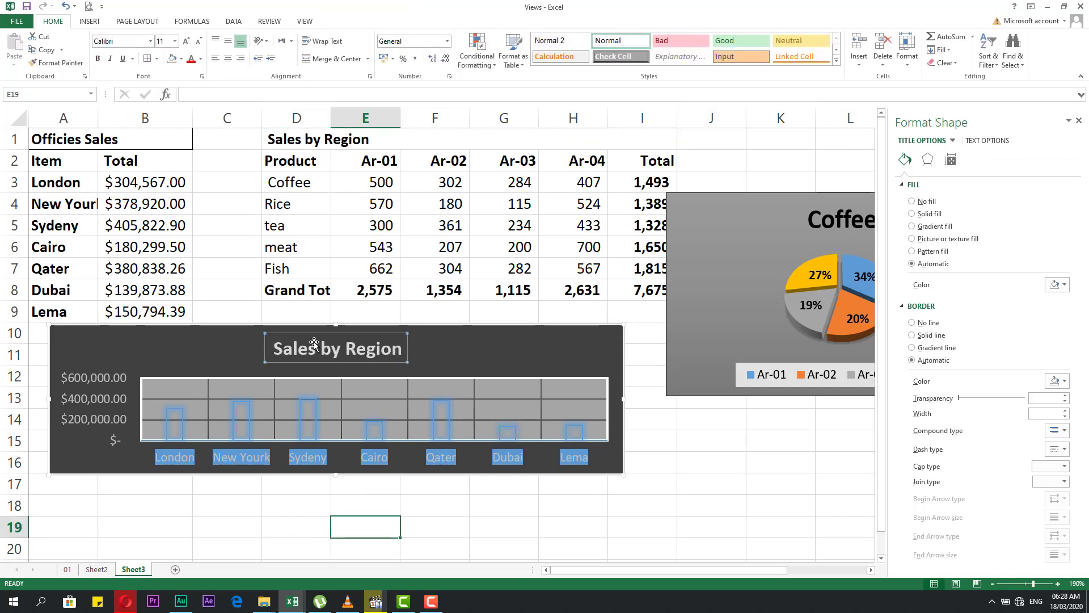
pyautogui.click(324, 357)
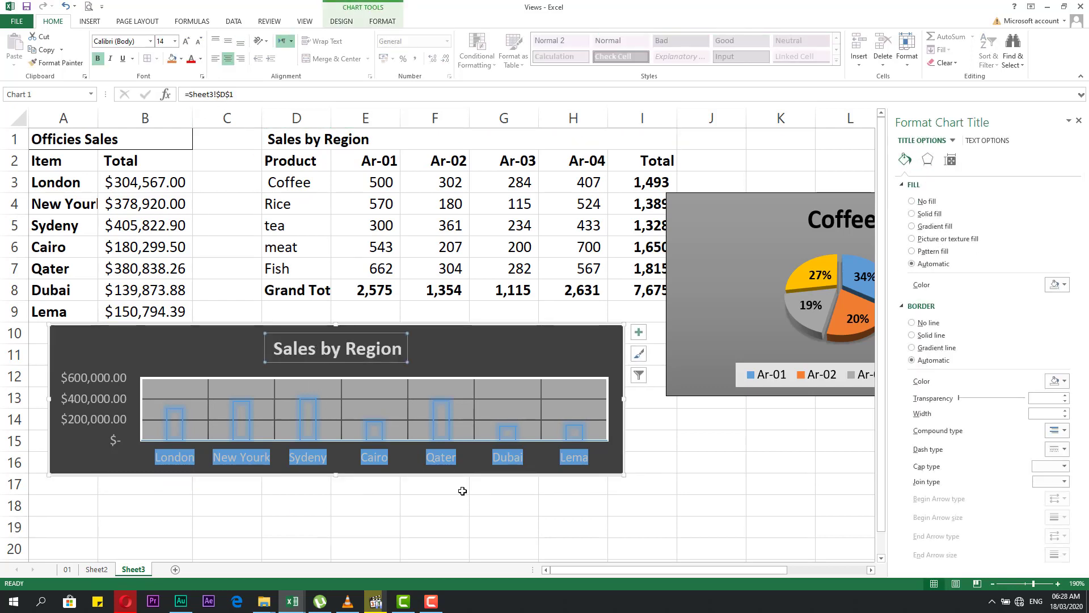
pyautogui.click(437, 536)
pyautogui.click(529, 394)
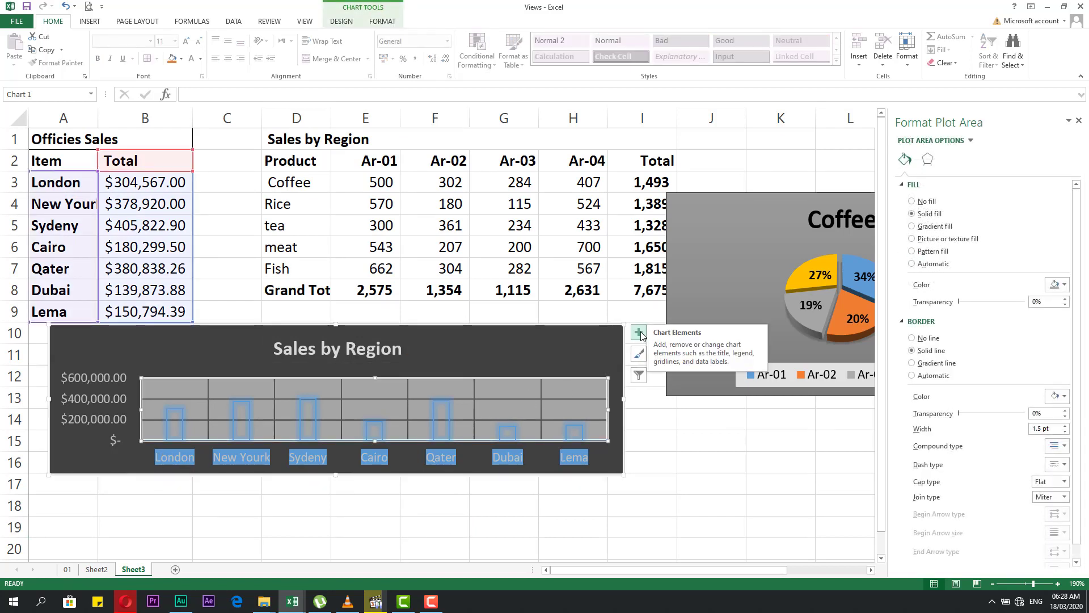
# - Toggle the horizontal and vertical axes off and back on in Chart Elements
pyautogui.click(640, 334)
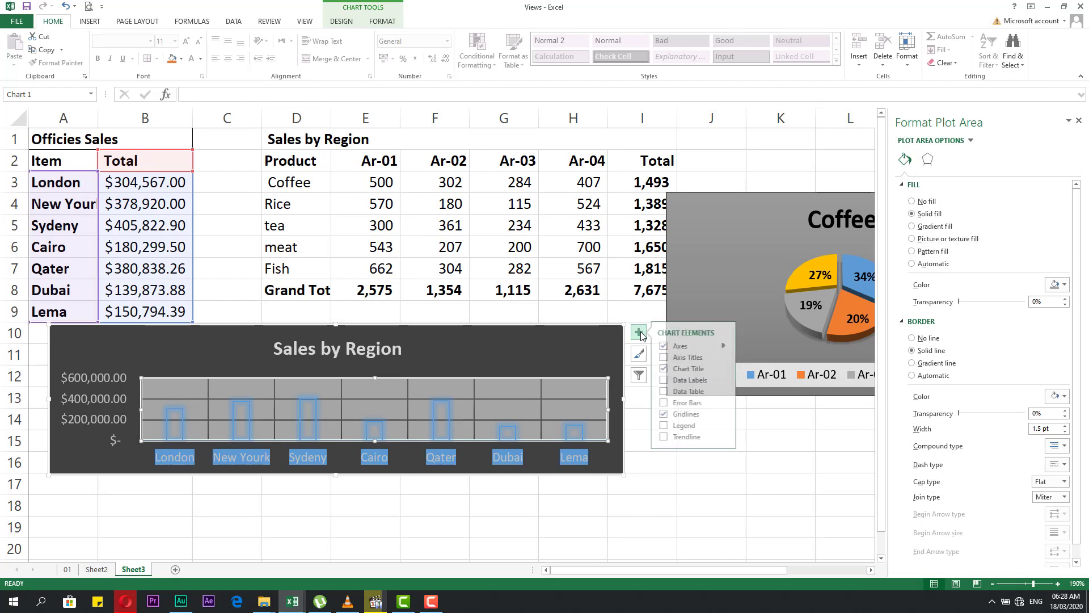
pyautogui.click(727, 346)
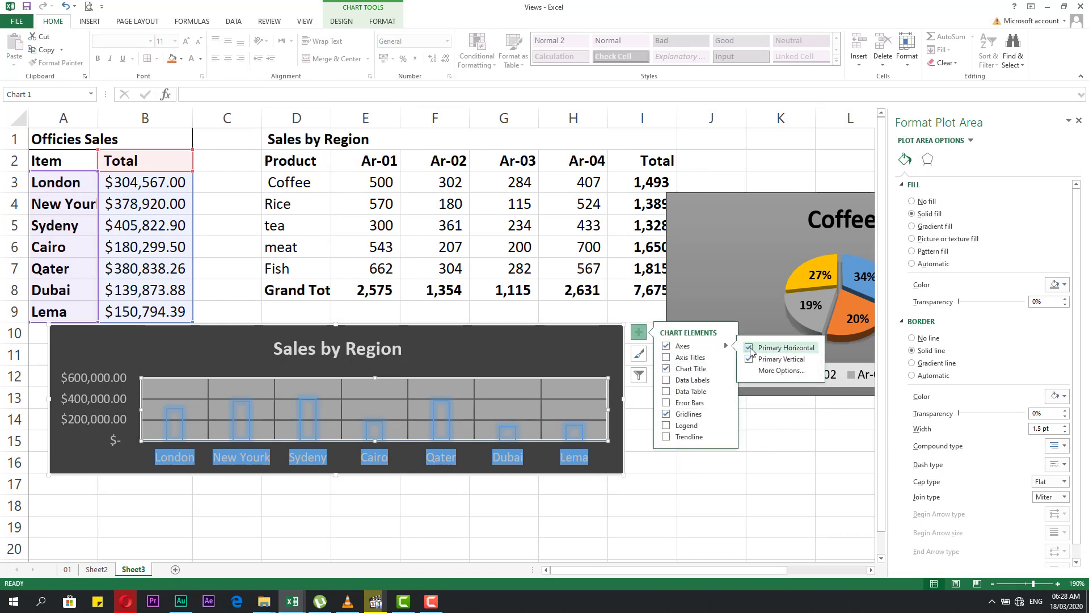
pyautogui.click(749, 347)
pyautogui.click(749, 347)
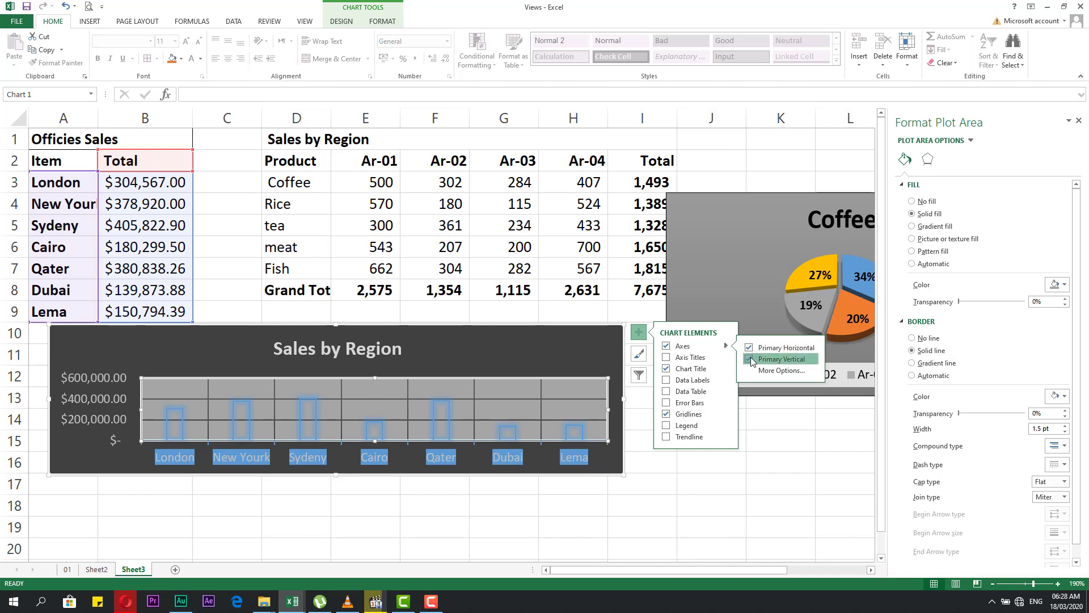
pyautogui.click(749, 359)
pyautogui.click(749, 359)
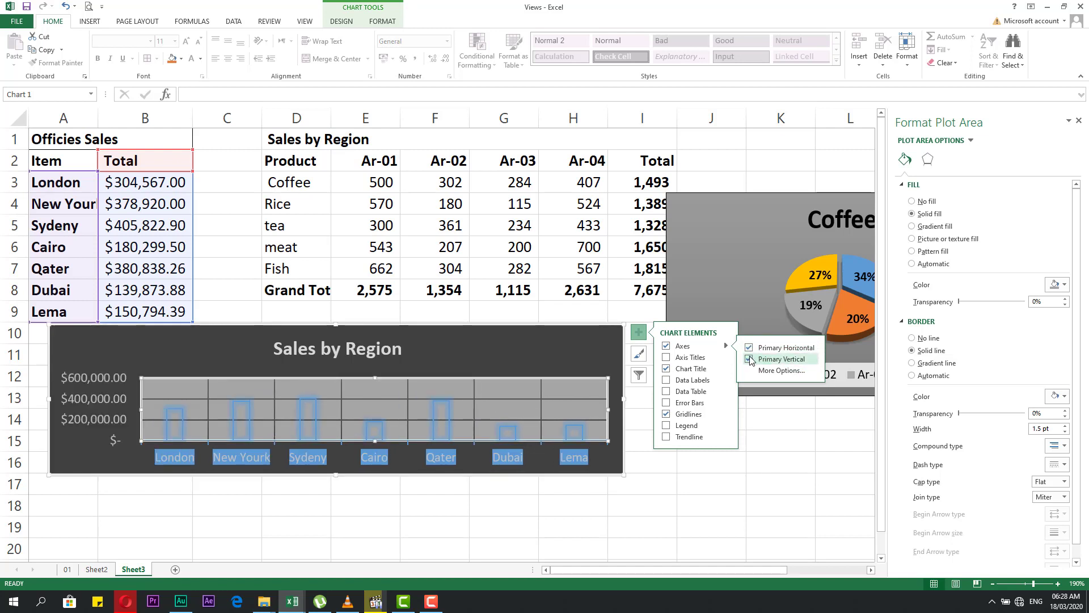
# - Add axis titles and rename the vertical axis title to 'cvfdgf'
pyautogui.click(667, 358)
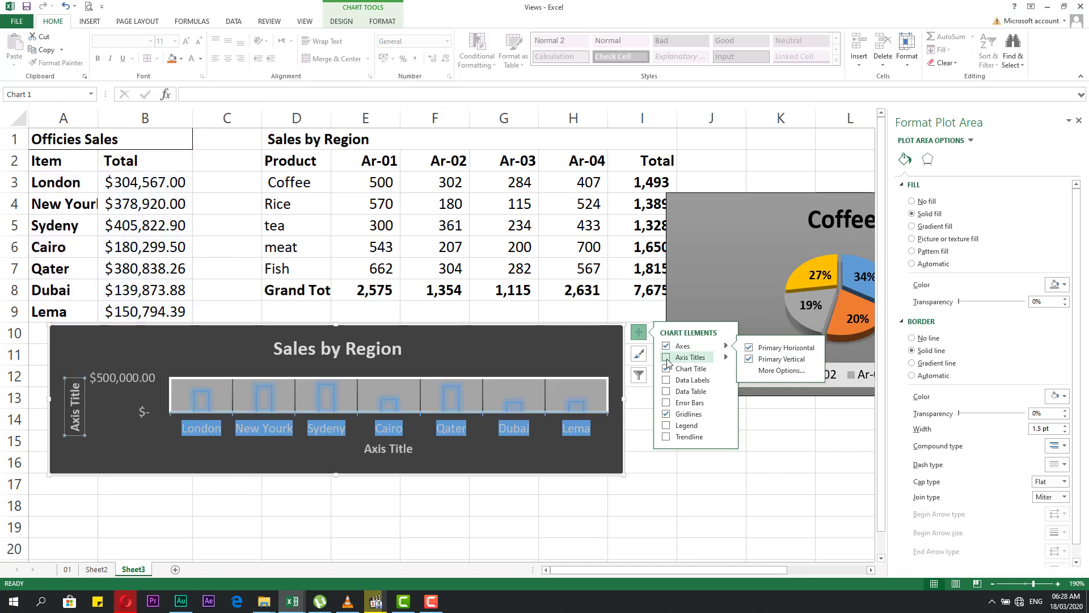
pyautogui.click(667, 358)
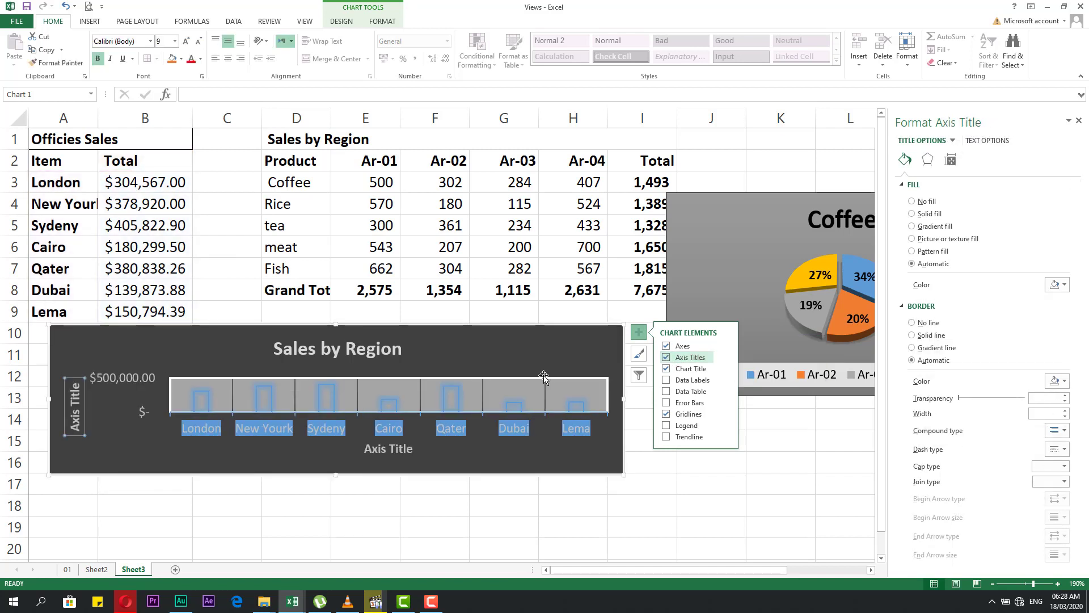
pyautogui.click(72, 407)
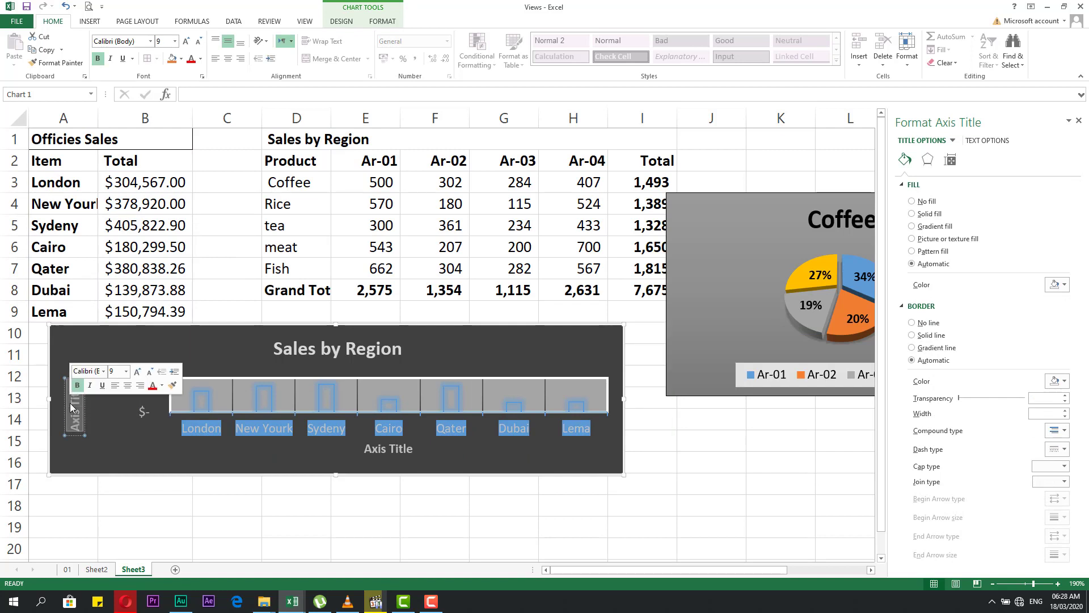
pyautogui.click(202, 94)
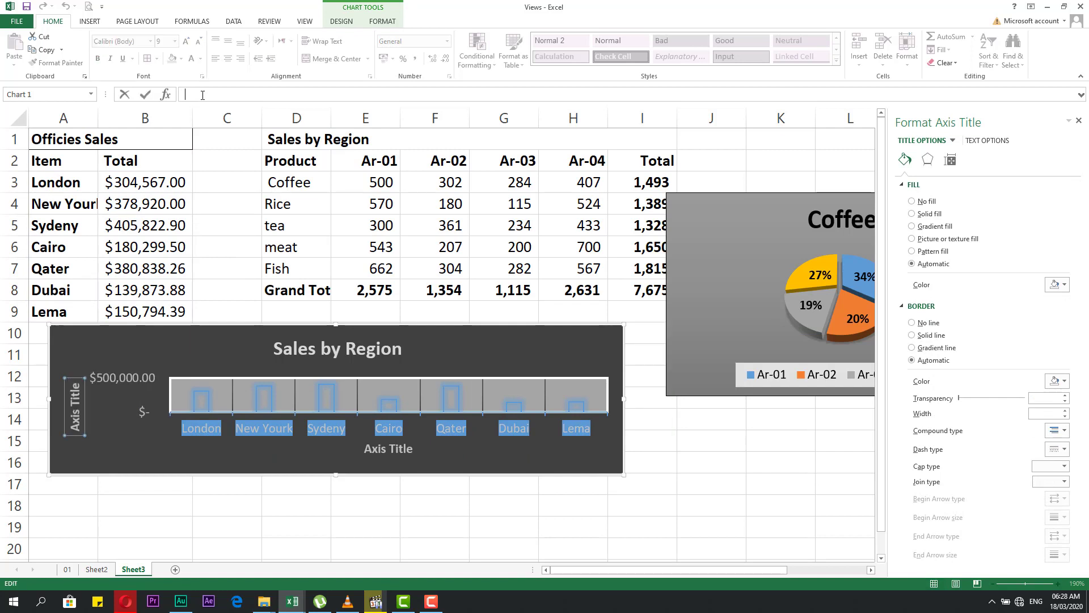
pyautogui.write('cvfdgf')
pyautogui.press('Return')
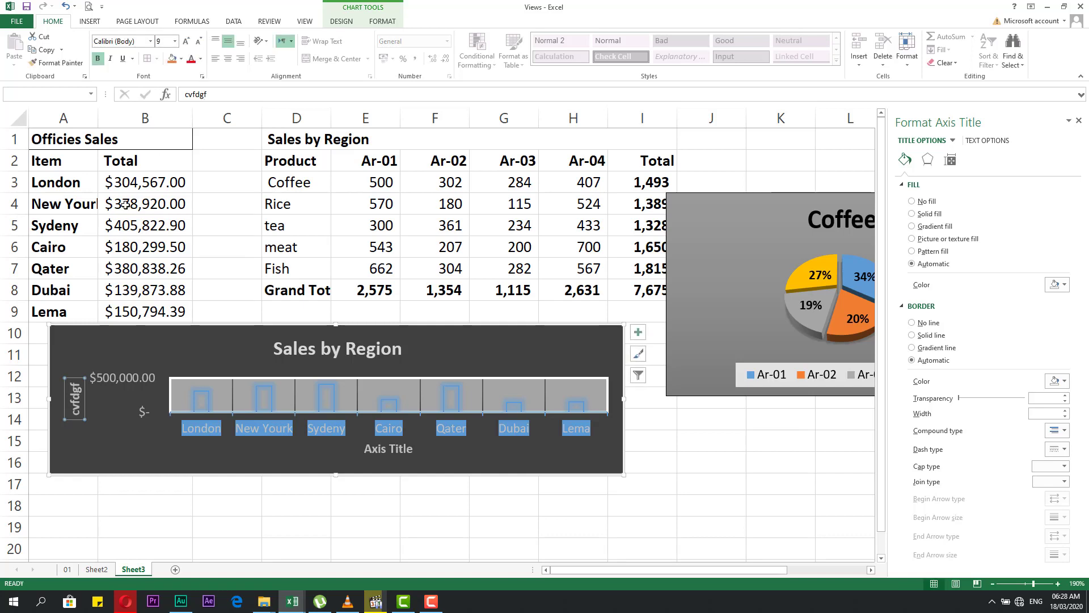
# - Check chart title placement and toggle the gridlines and Total legend off and back on
pyautogui.click(638, 332)
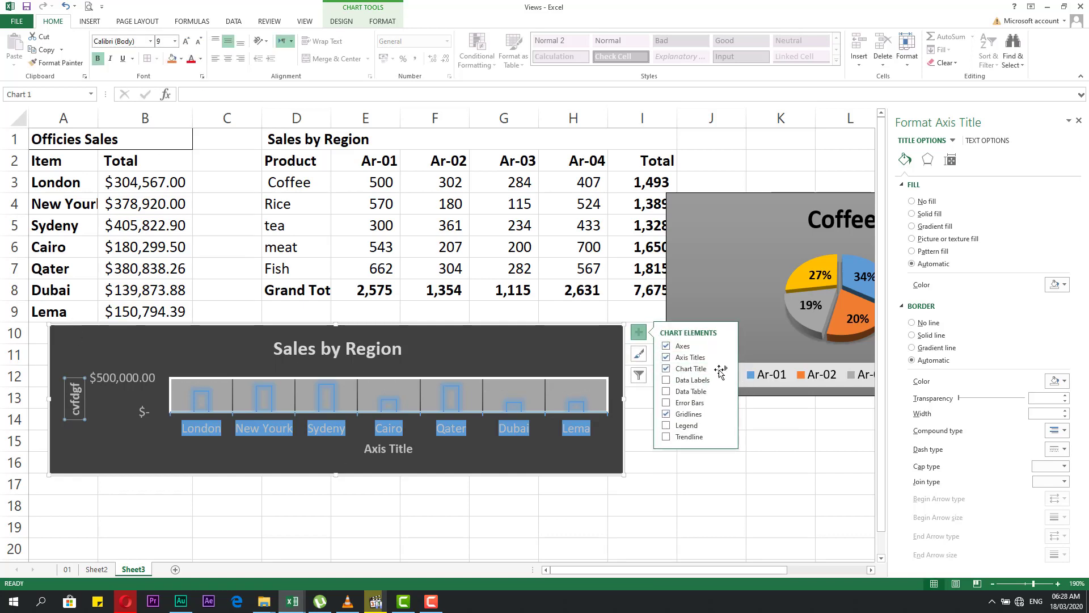
pyautogui.moveTo(693, 369)
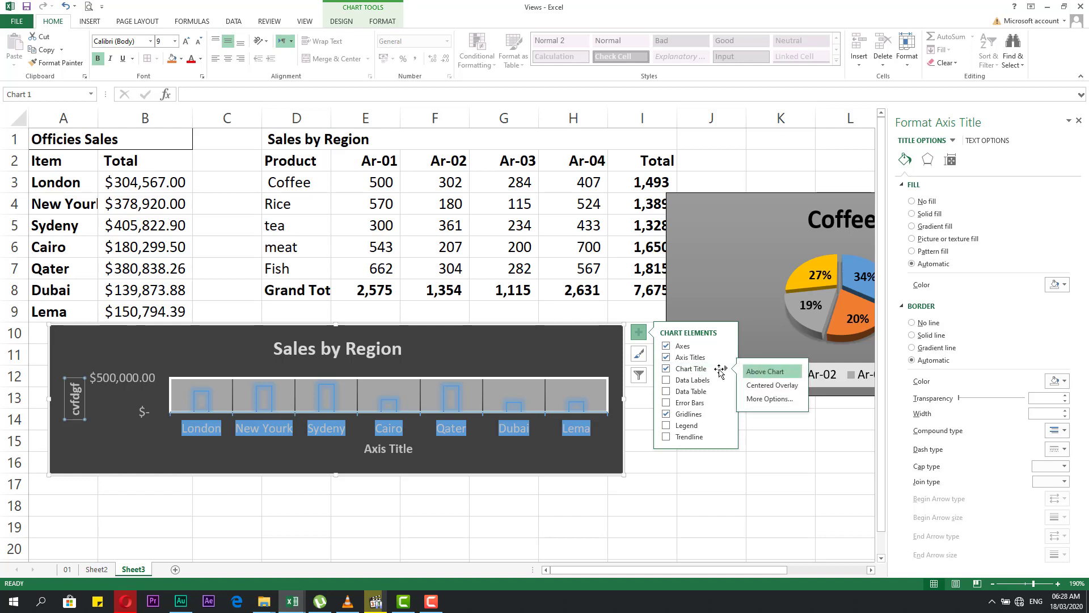
pyautogui.click(752, 387)
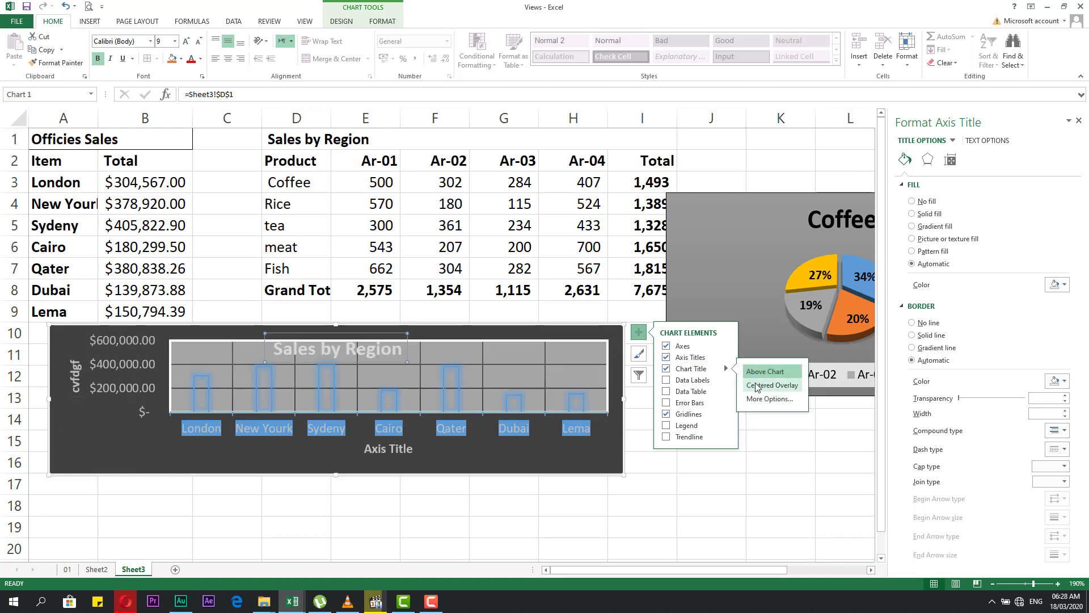
pyautogui.click(667, 418)
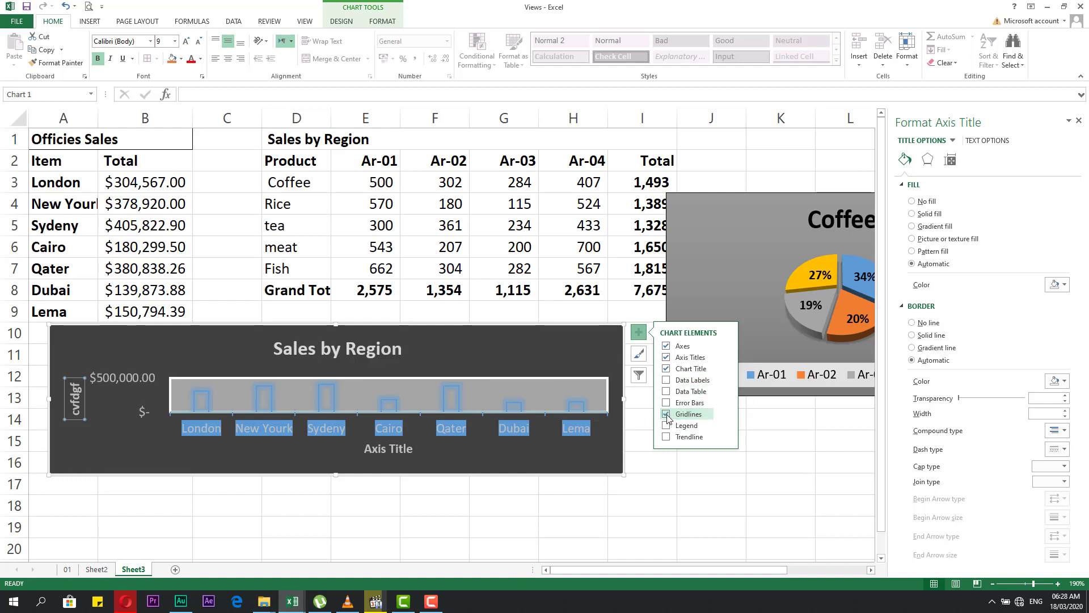
pyautogui.click(667, 414)
pyautogui.click(667, 425)
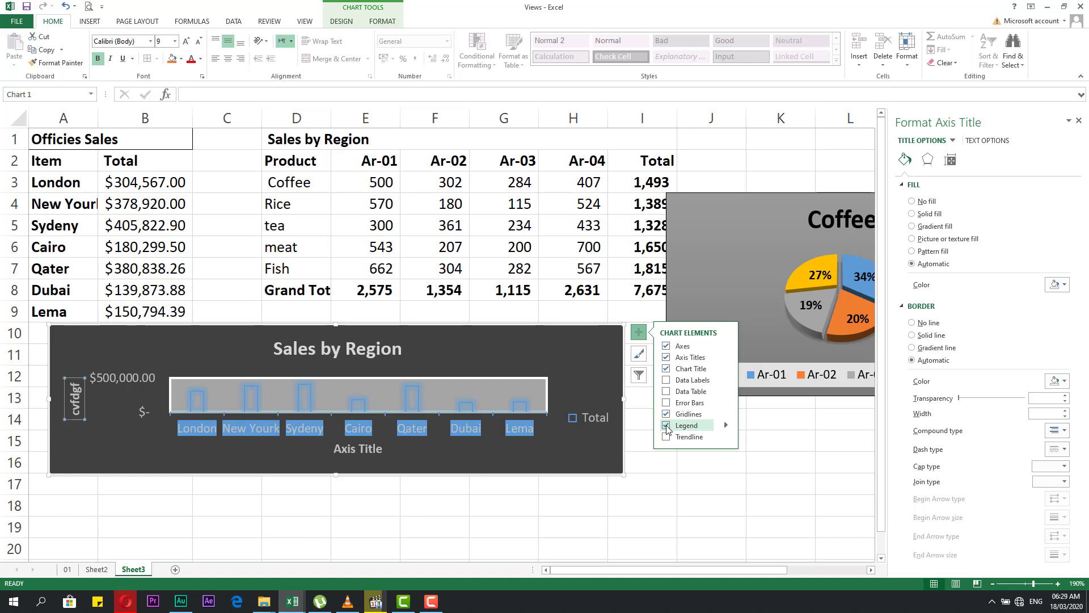
pyautogui.click(667, 426)
pyautogui.click(667, 426)
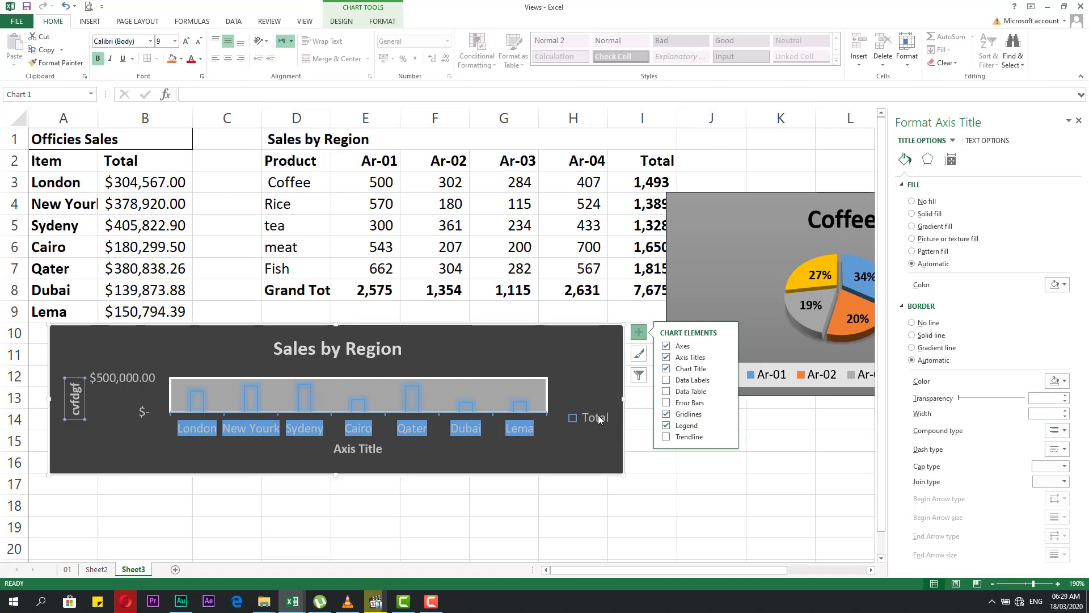
# - Try linear and exponential trendlines and a data table, then undo the additions
pyautogui.click(666, 437)
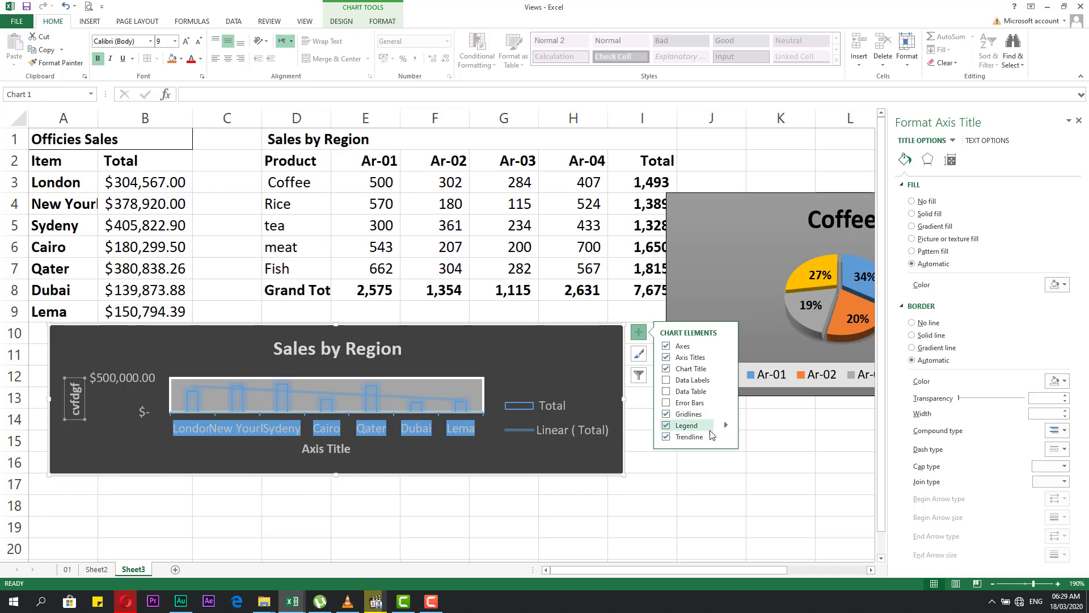
pyautogui.click(726, 436)
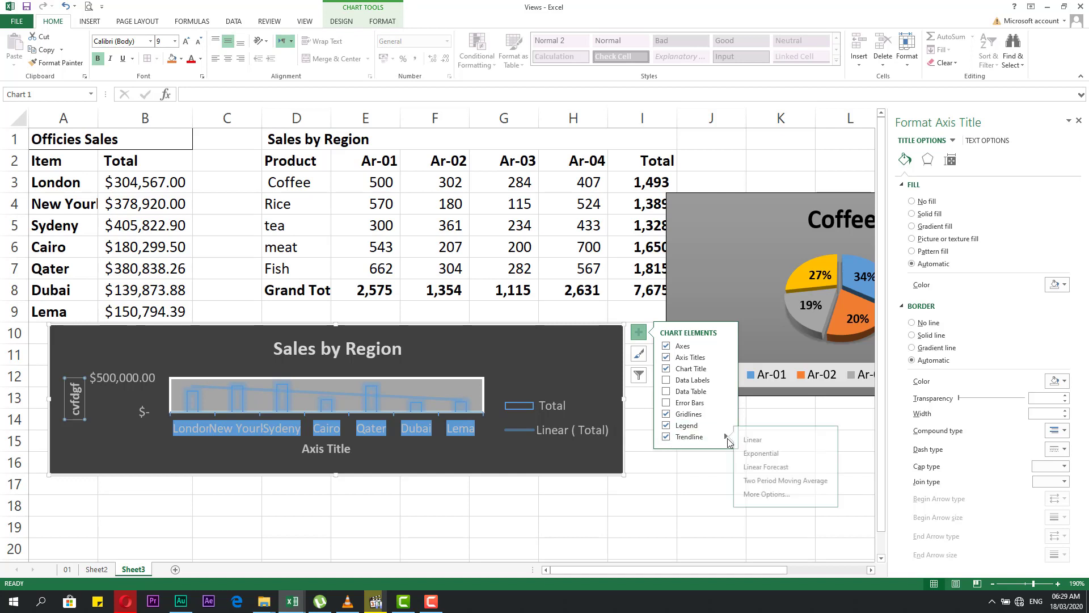
pyautogui.click(761, 453)
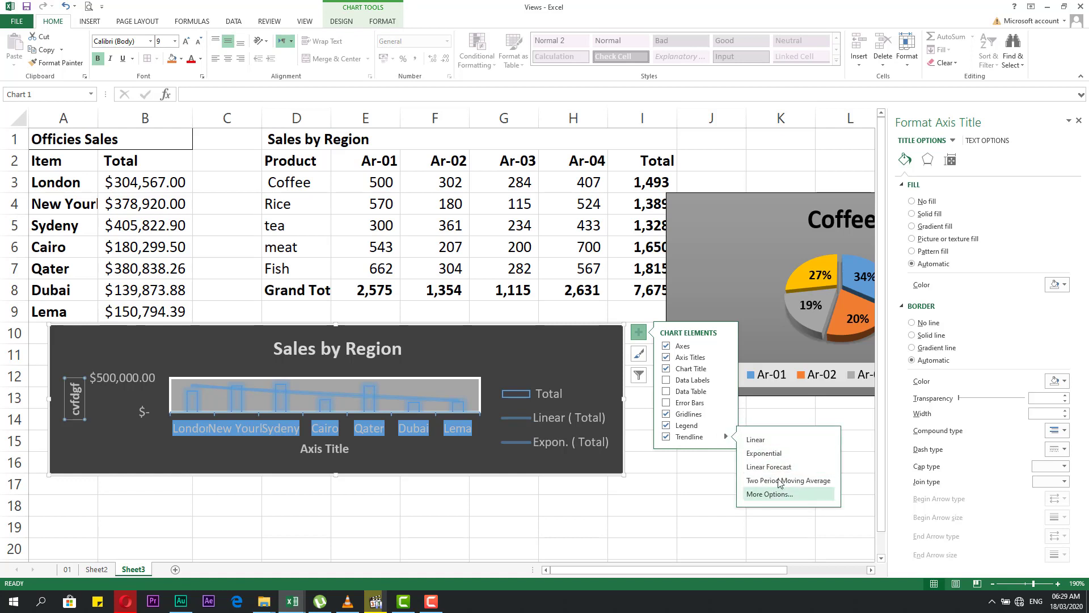
pyautogui.click(667, 392)
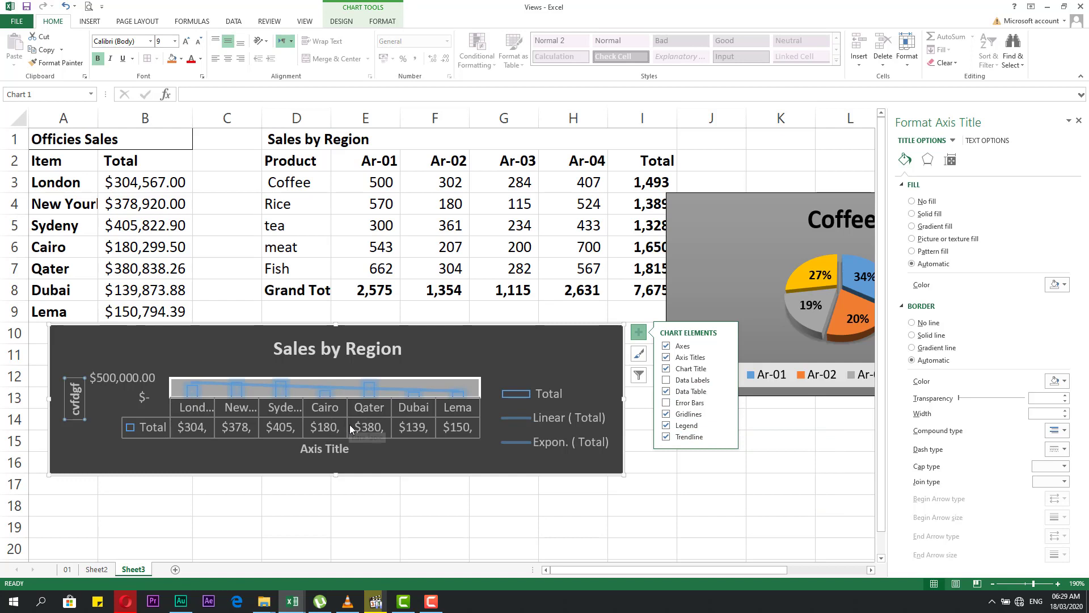
pyautogui.click(423, 537)
pyautogui.hotkey('ctrl', 'z')
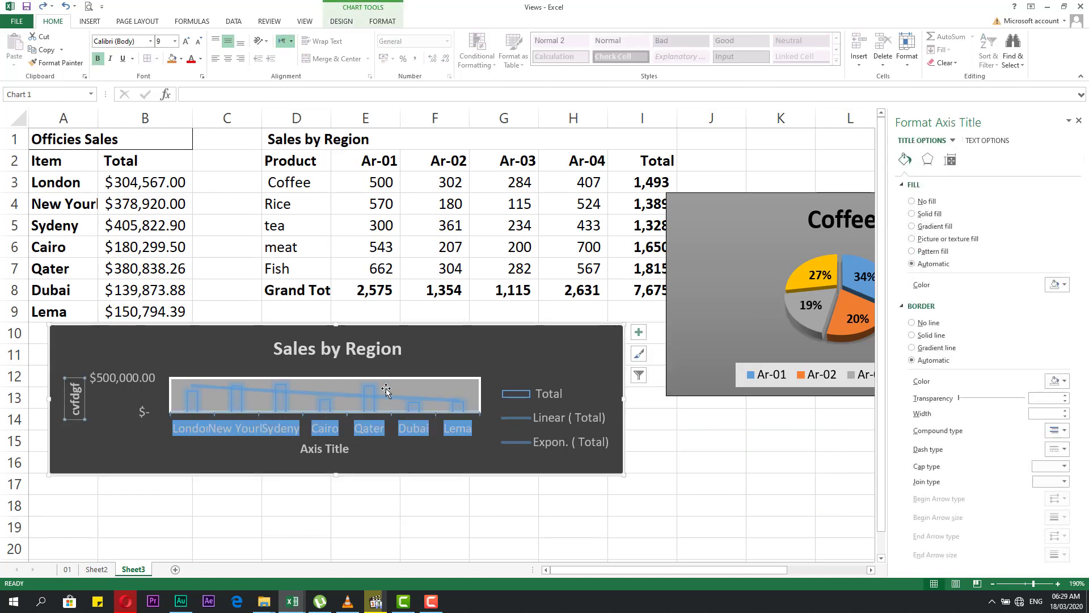
pyautogui.click(518, 353)
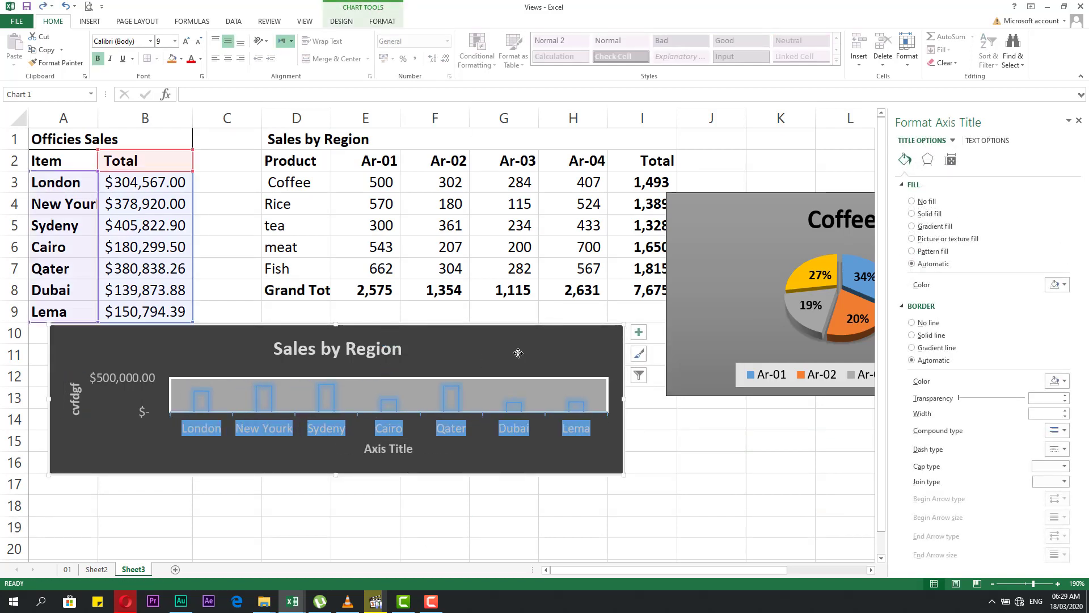
# - Delete the Sales by Region chart and insert a 2-D pie chart of A2:B9
pyautogui.press('Delete')
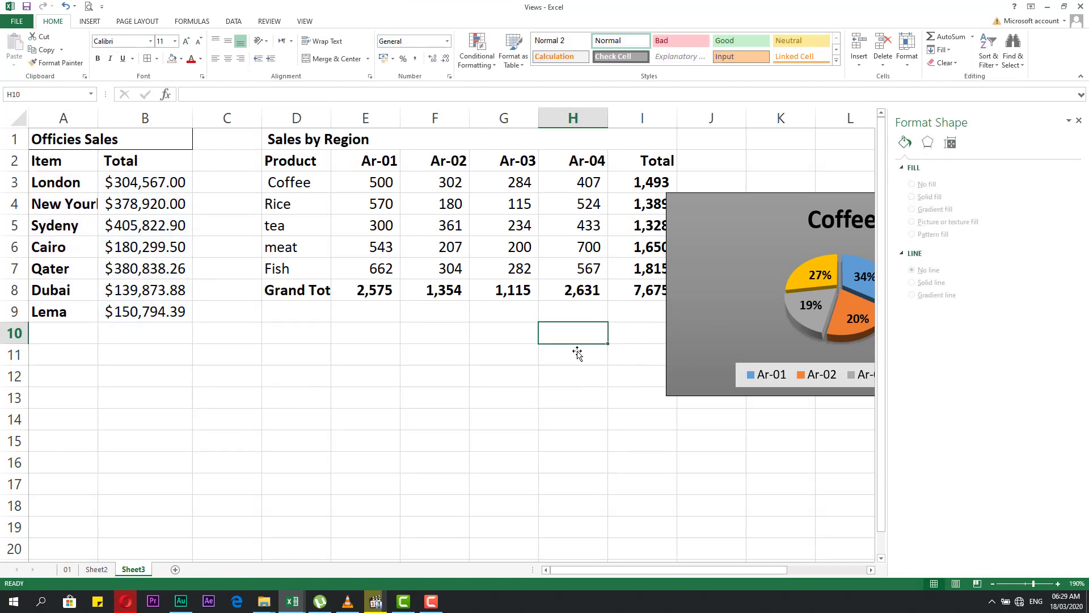
pyautogui.click(263, 373)
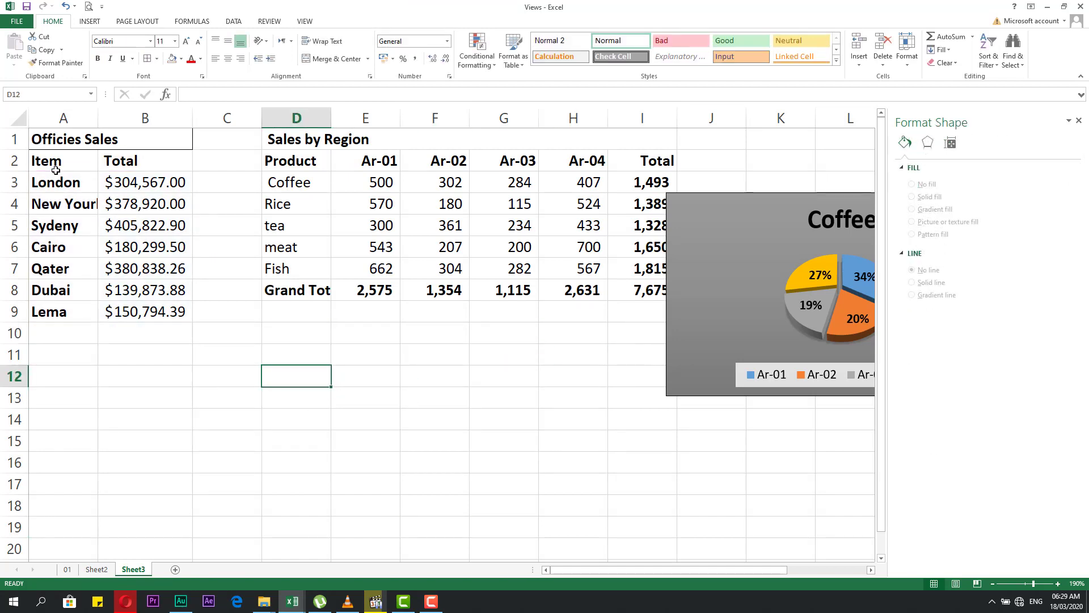
pyautogui.moveTo(55, 170); pyautogui.dragTo(144, 309)
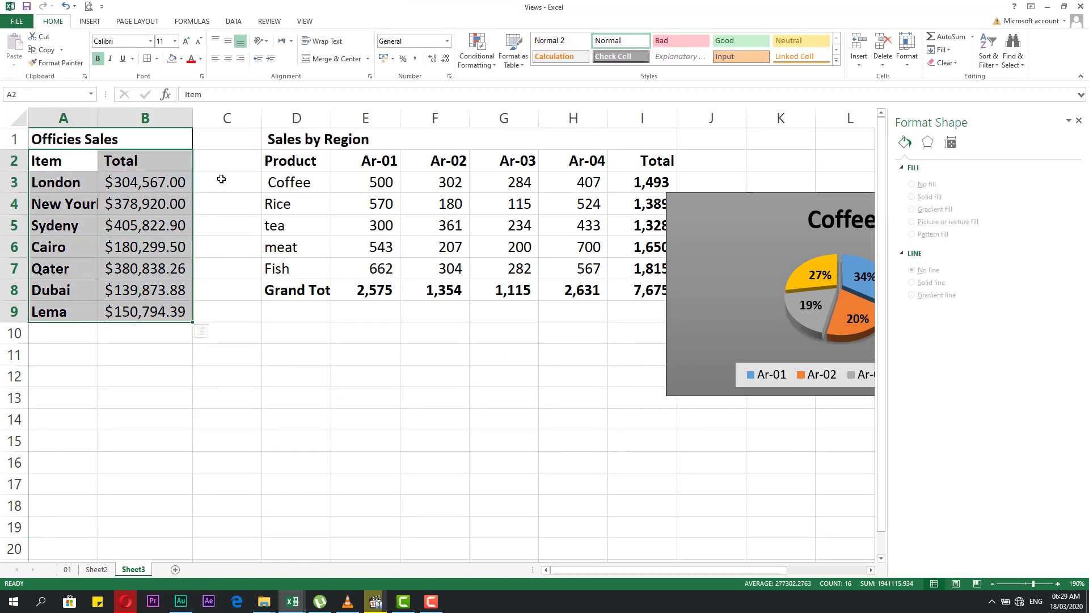
pyautogui.click(132, 23)
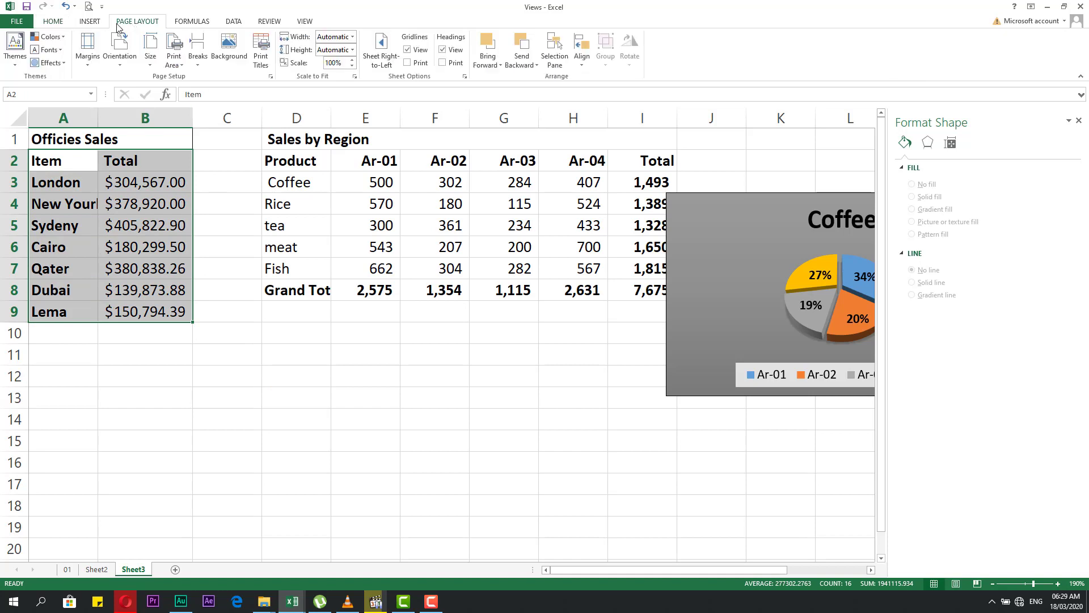
pyautogui.click(89, 23)
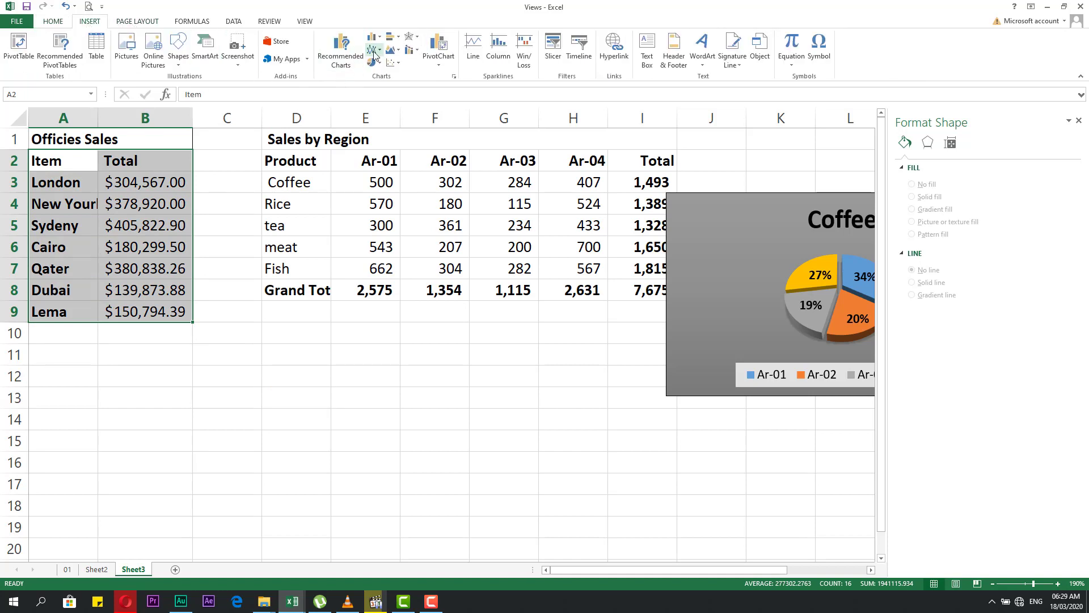
pyautogui.click(378, 65)
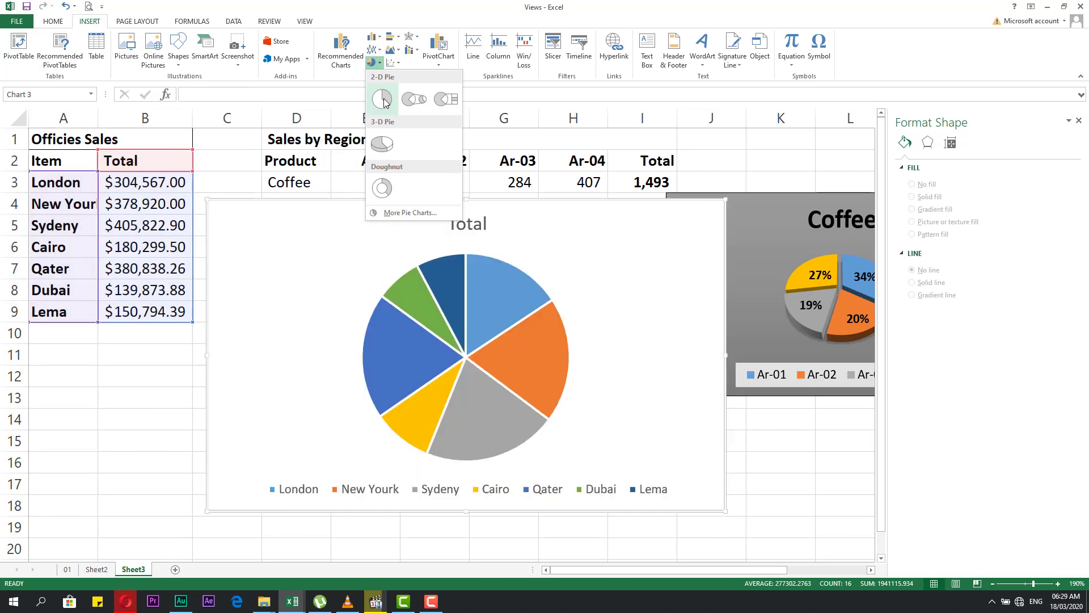
pyautogui.click(383, 101)
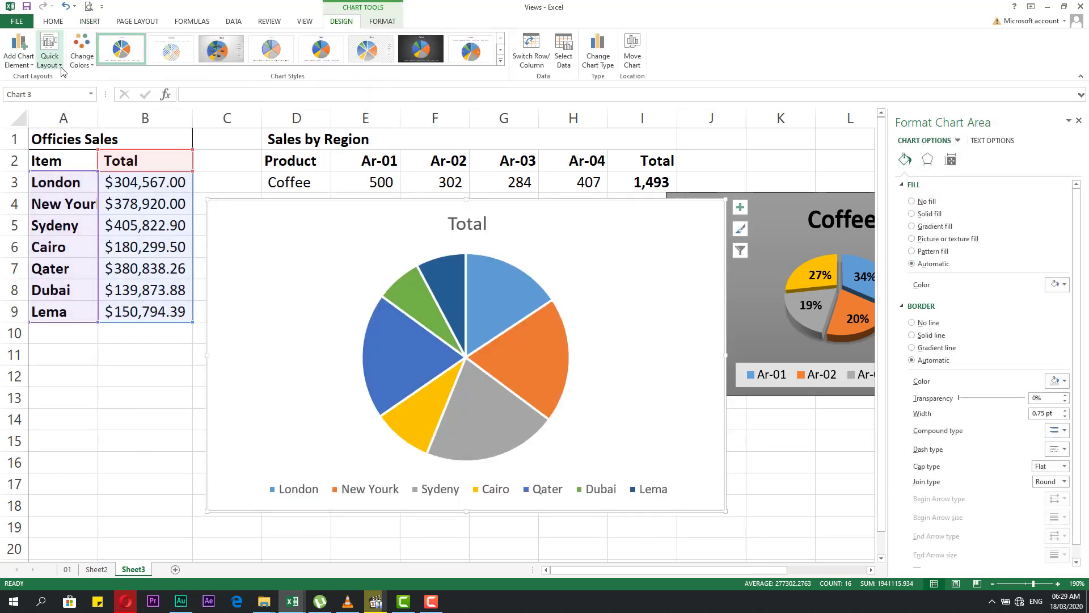
# - Give the pie a dark style and a percentage-label layout with the legend on the right
pyautogui.click(49, 51)
pyautogui.click(115, 118)
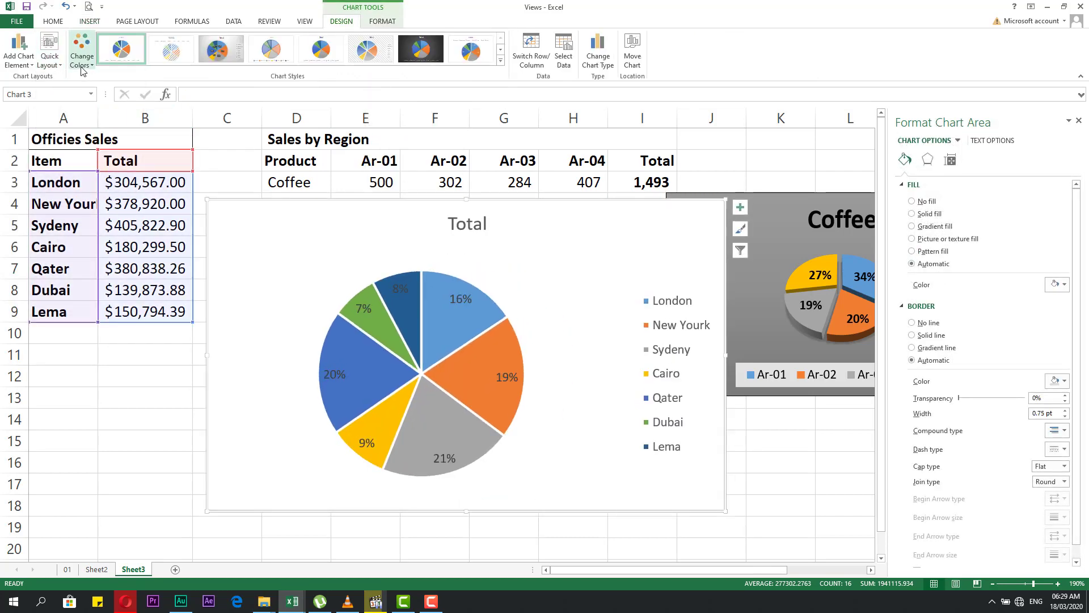
pyautogui.click(60, 66)
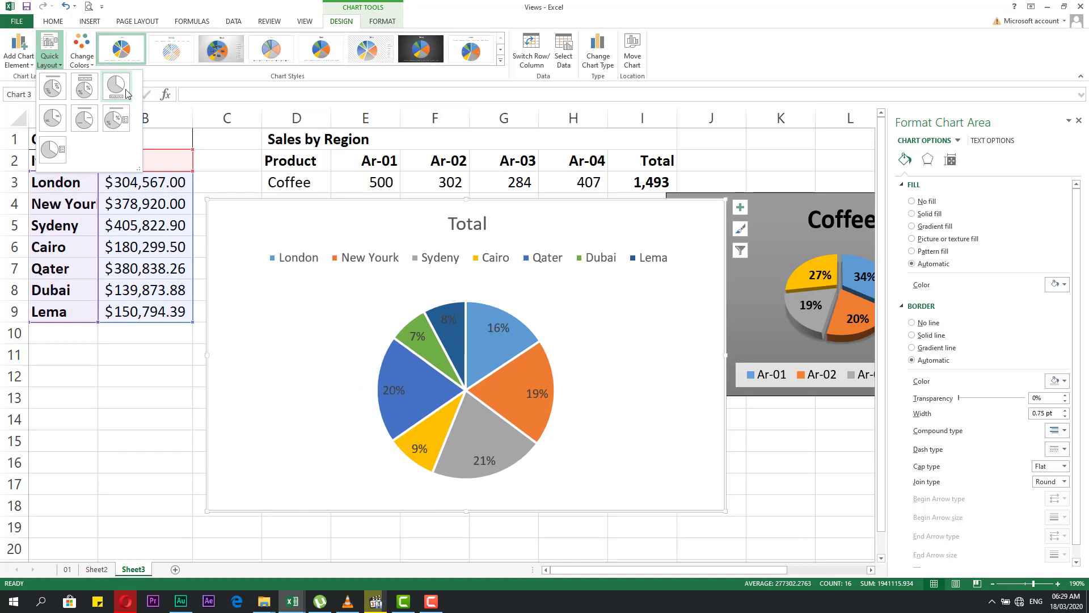
pyautogui.click(91, 93)
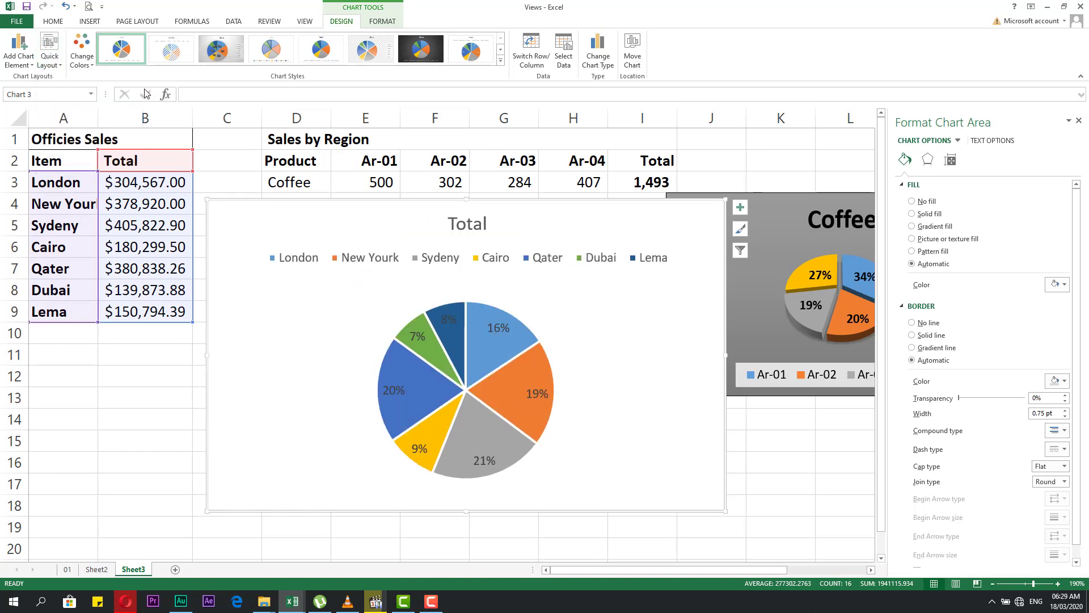
pyautogui.click(413, 48)
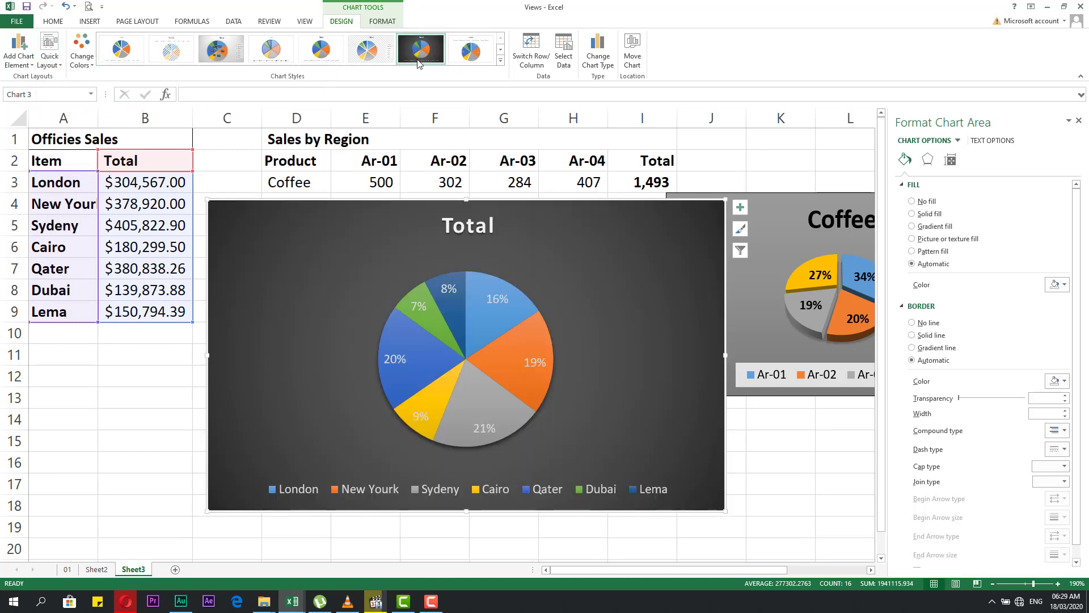
pyautogui.click(50, 57)
pyautogui.click(118, 120)
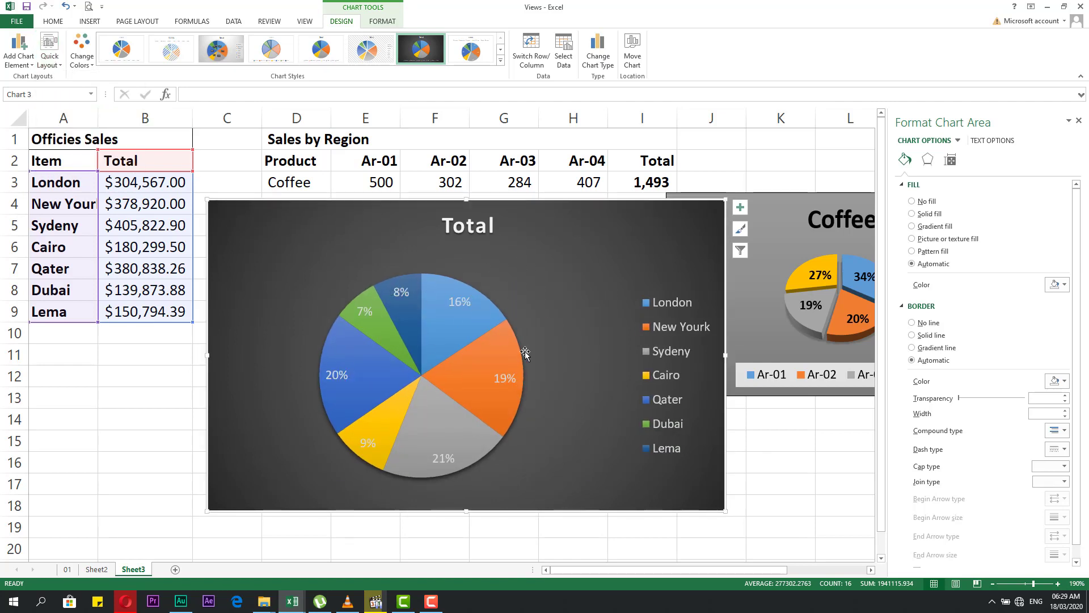
# - Select the pie's plot area and review the chart title placement choices
pyautogui.click(383, 21)
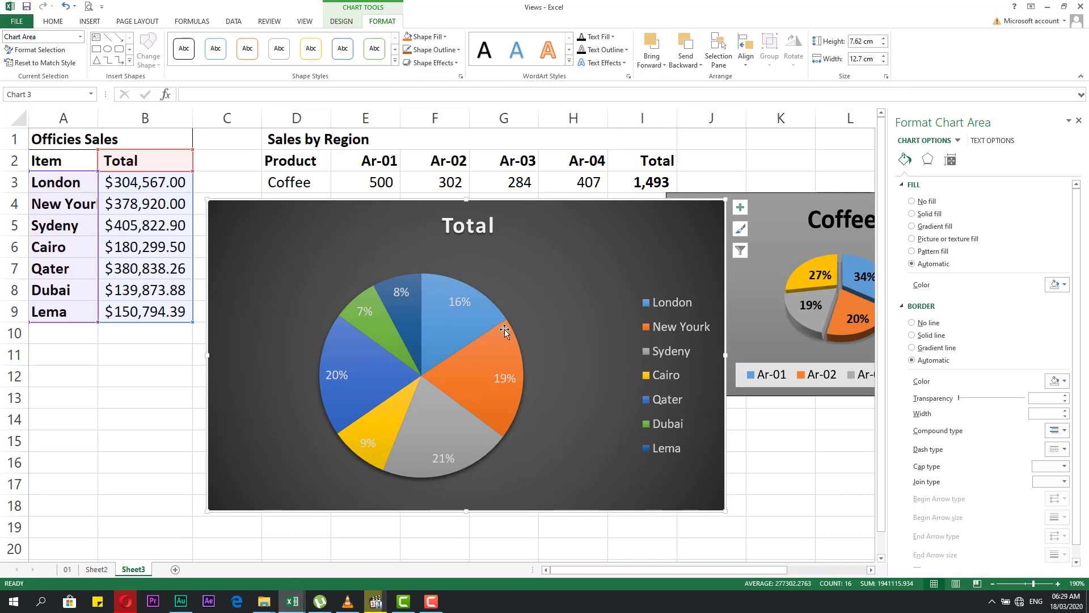
pyautogui.click(319, 304)
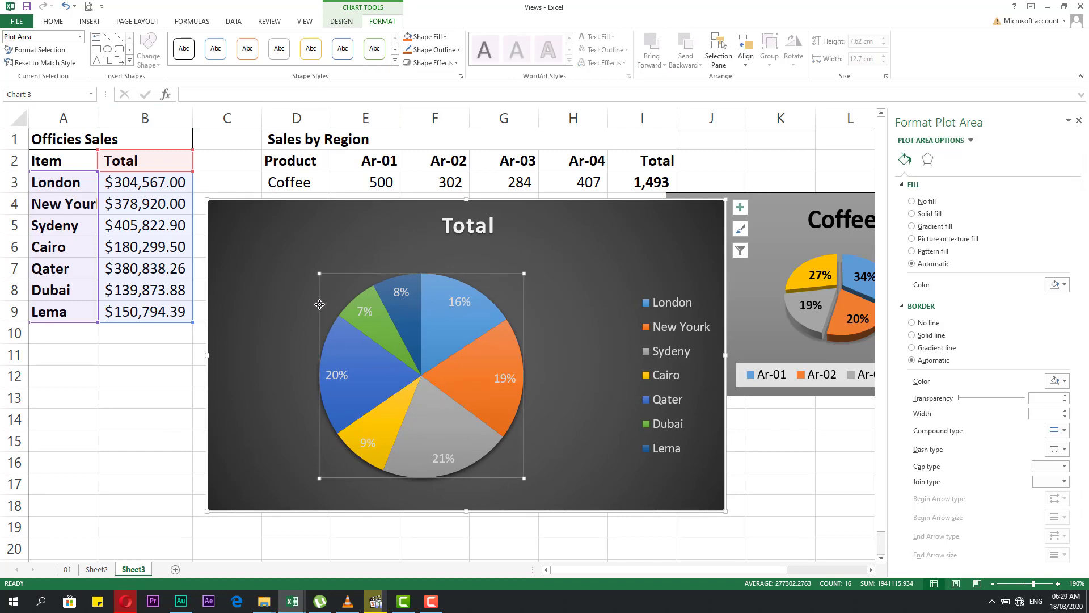
pyautogui.click(740, 208)
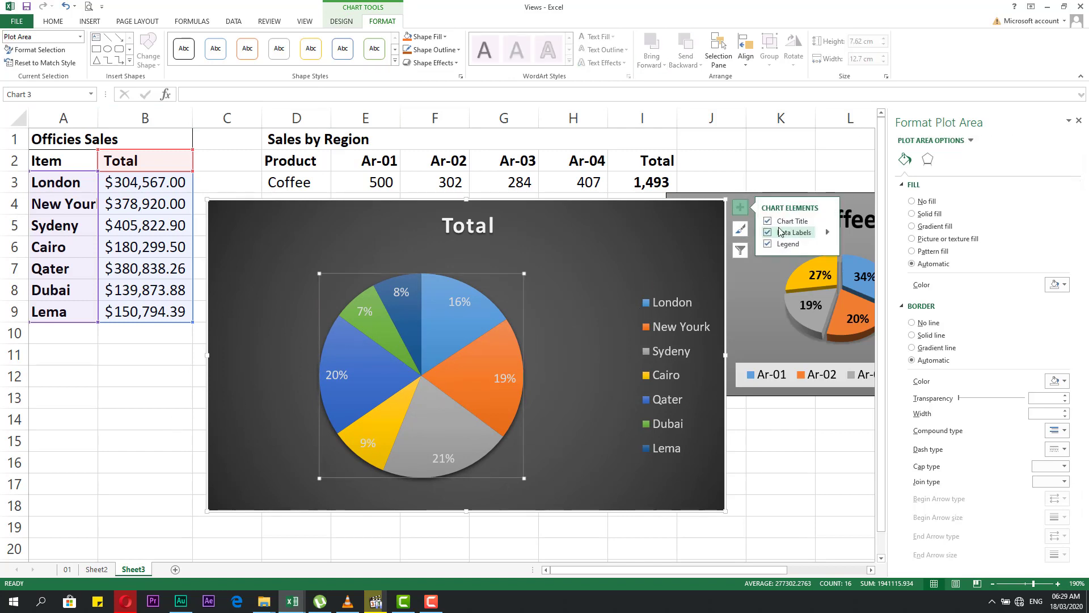
pyautogui.click(826, 221)
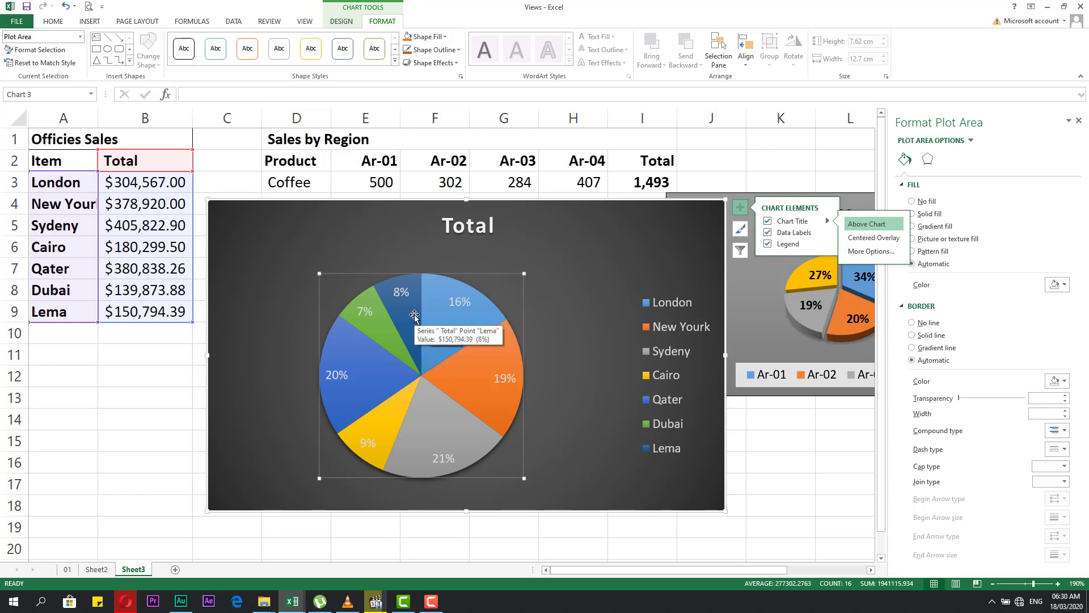
pyautogui.moveTo(374, 302)
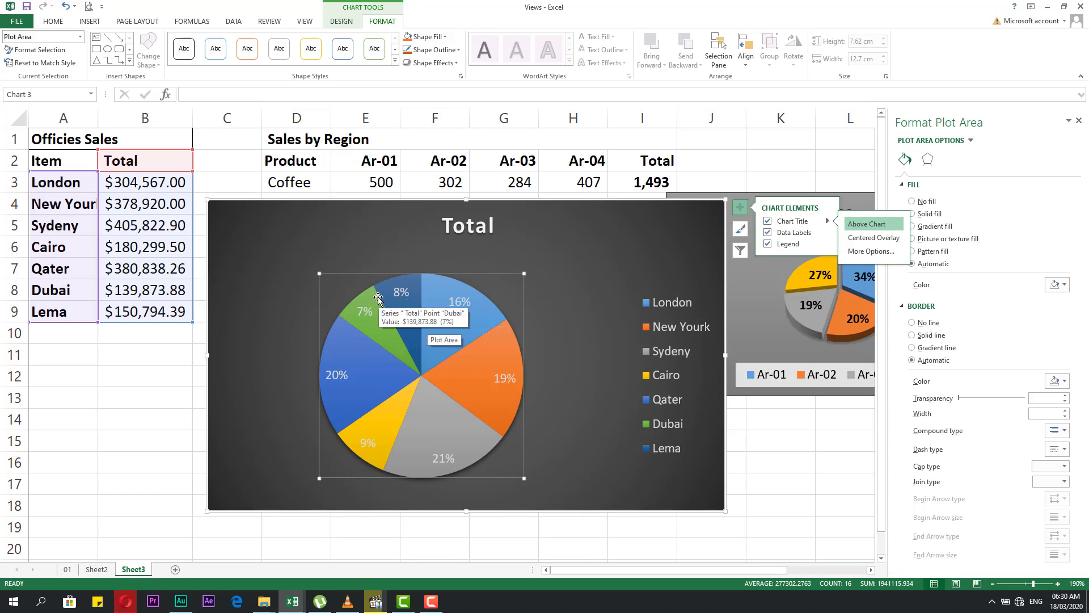
pyautogui.click(149, 397)
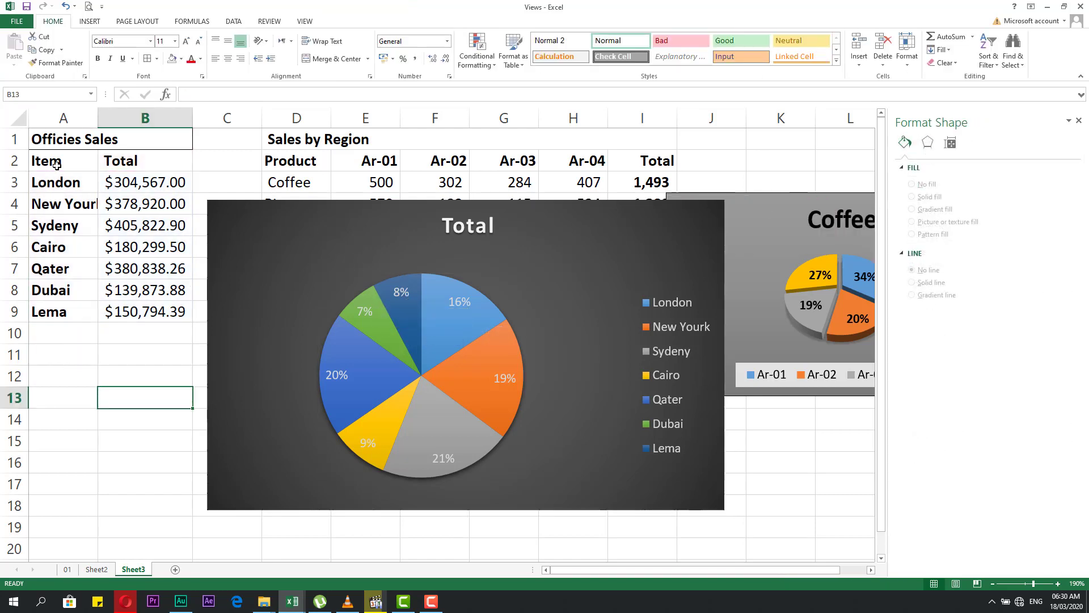
# - Insert a clustered column chart of A2:B9 and select its major gridlines
pyautogui.moveTo(56, 161); pyautogui.dragTo(130, 312)
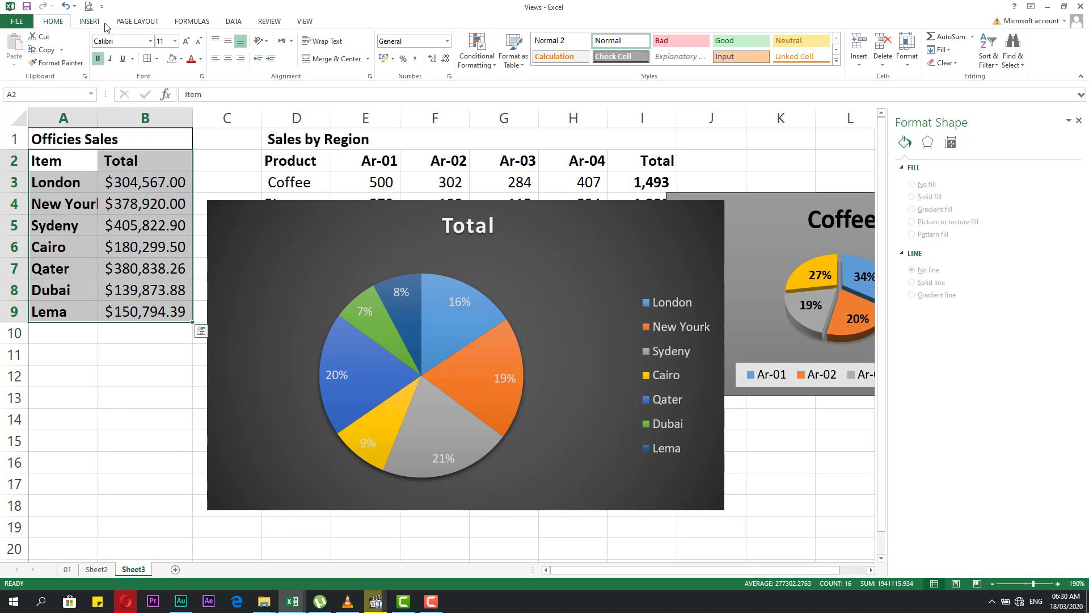
pyautogui.click(88, 22)
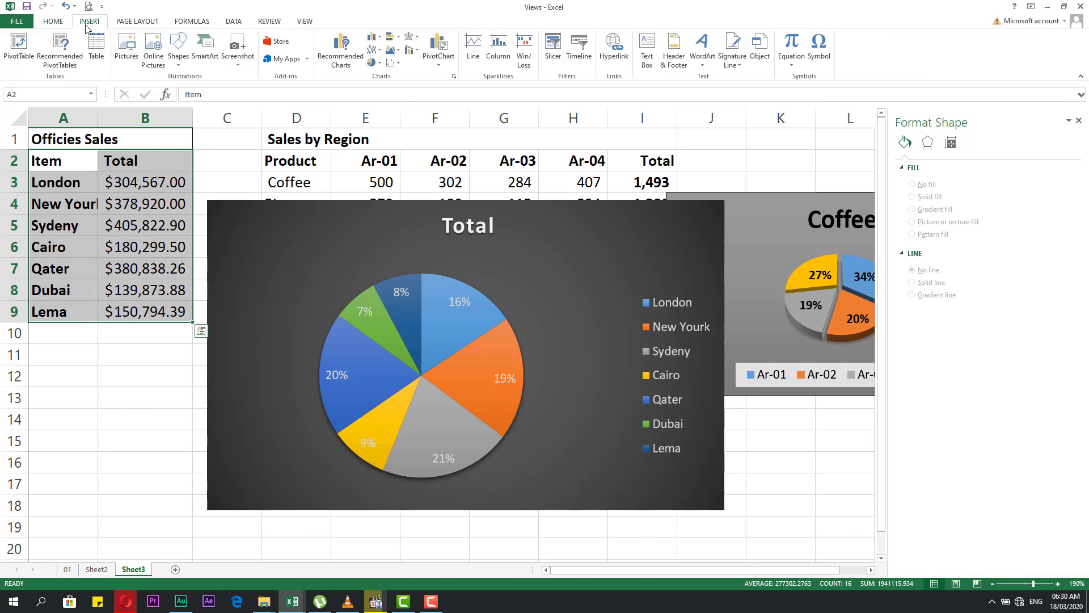
pyautogui.click(377, 37)
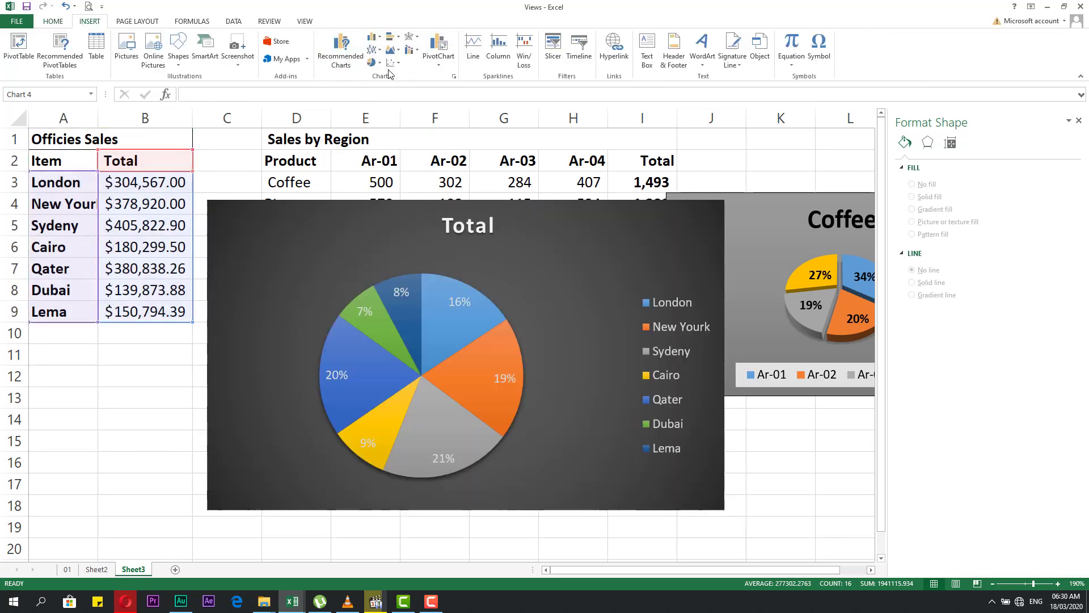
pyautogui.click(381, 72)
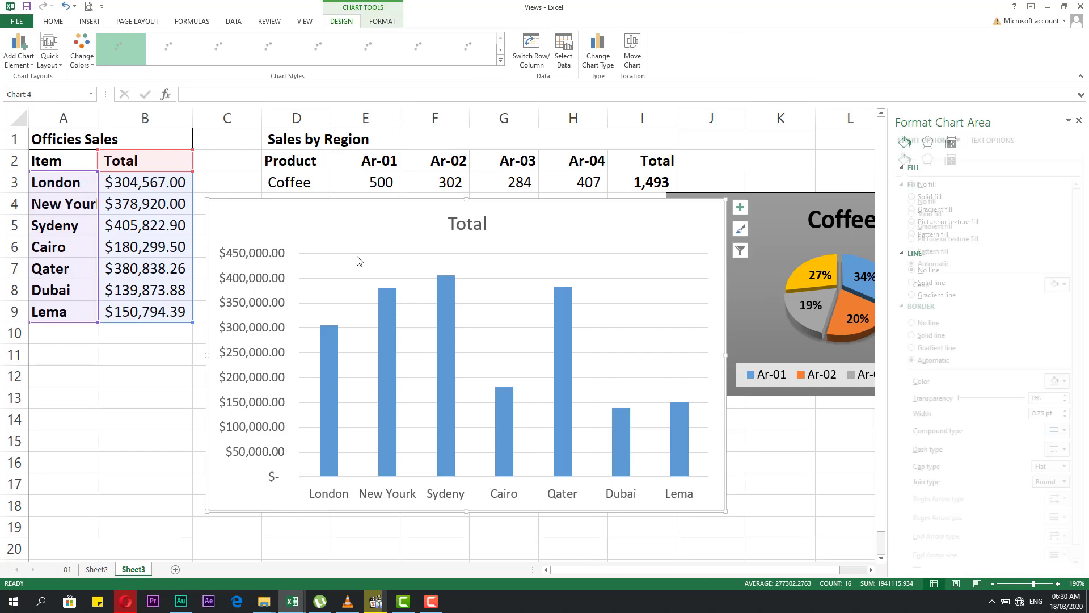
pyautogui.click(474, 225)
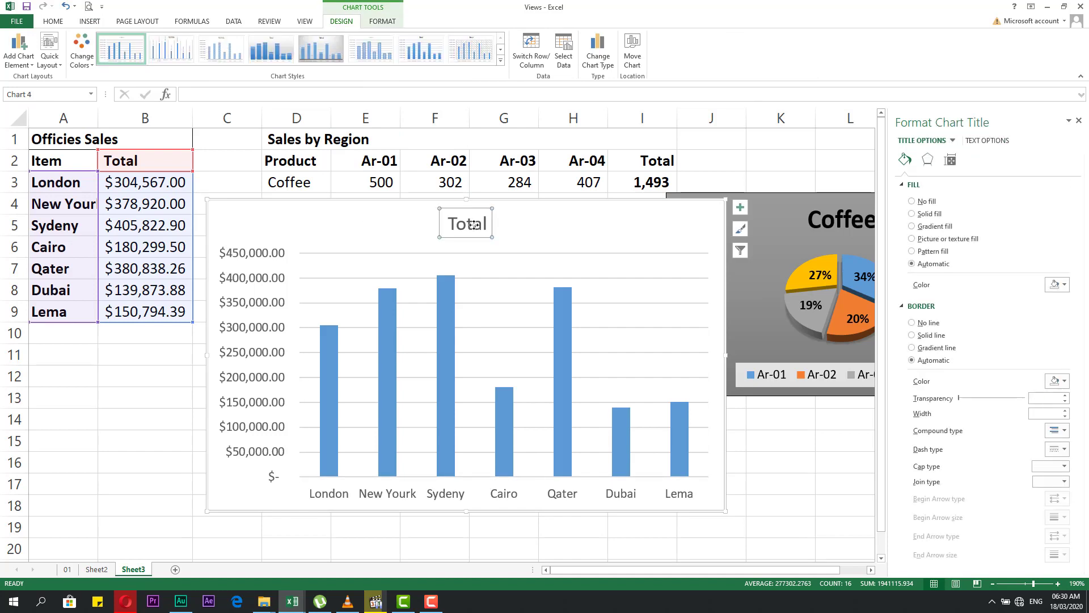
pyautogui.click(264, 454)
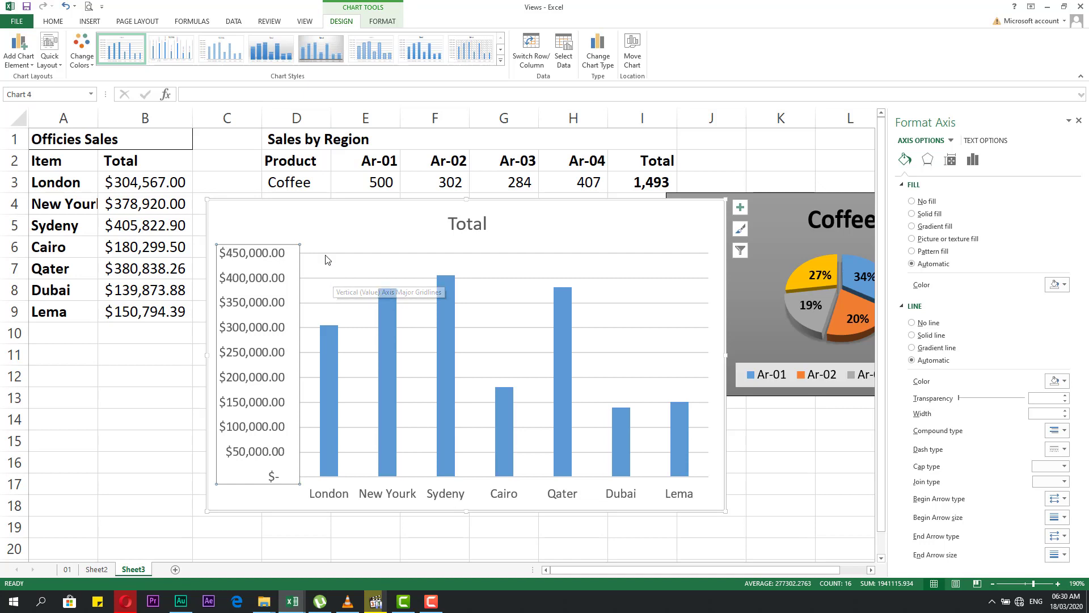
pyautogui.click(372, 278)
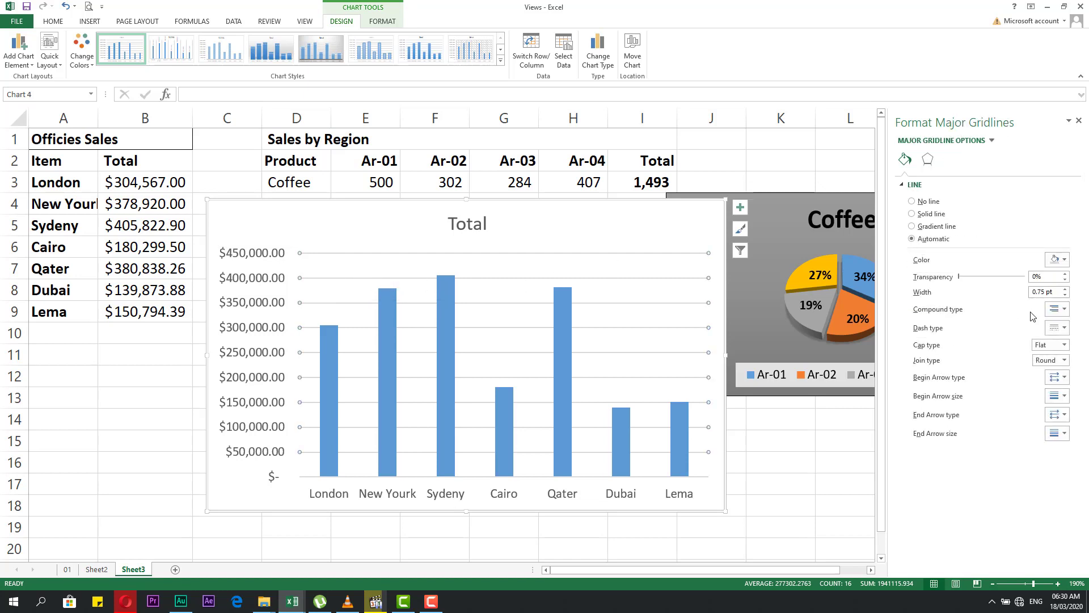
# - Thicken the major gridlines to 2.75 pt and colour them light peach
pyautogui.click(1065, 289)
pyautogui.click(1066, 289)
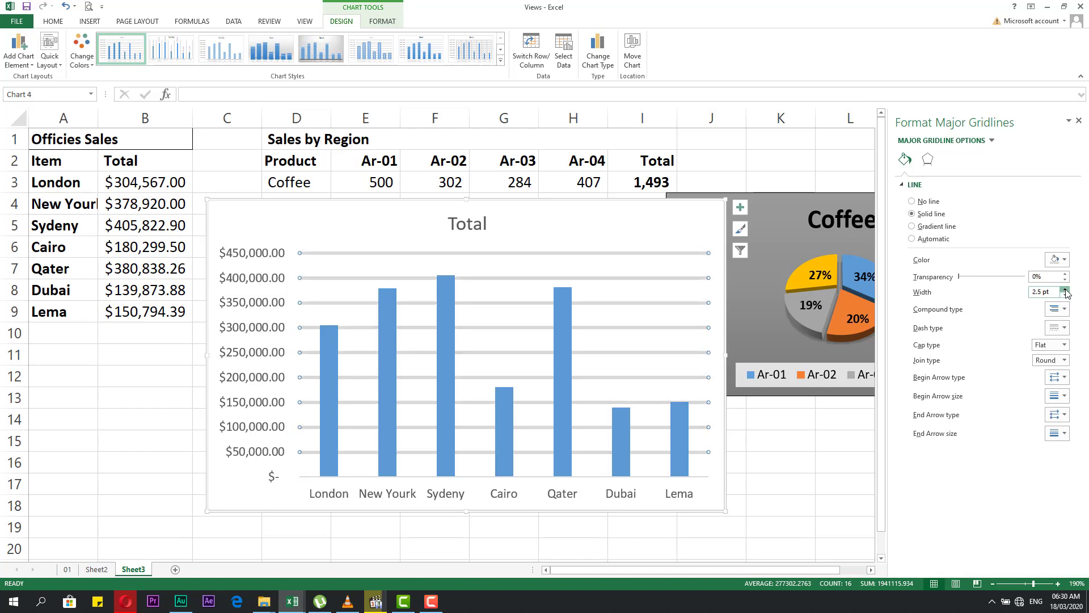
pyautogui.click(1066, 290)
pyautogui.click(1064, 259)
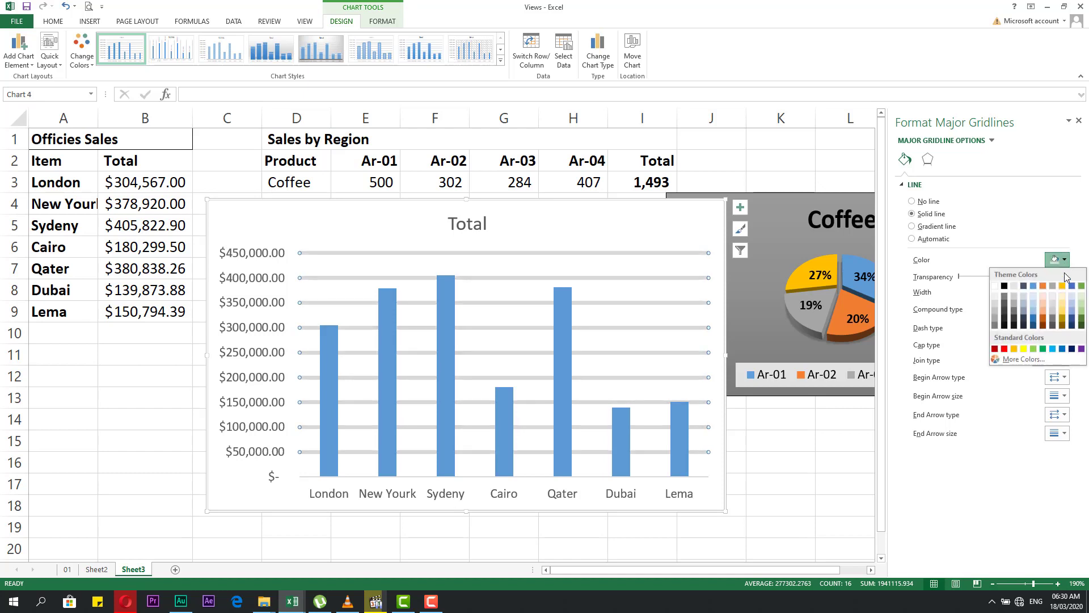
pyautogui.click(1051, 297)
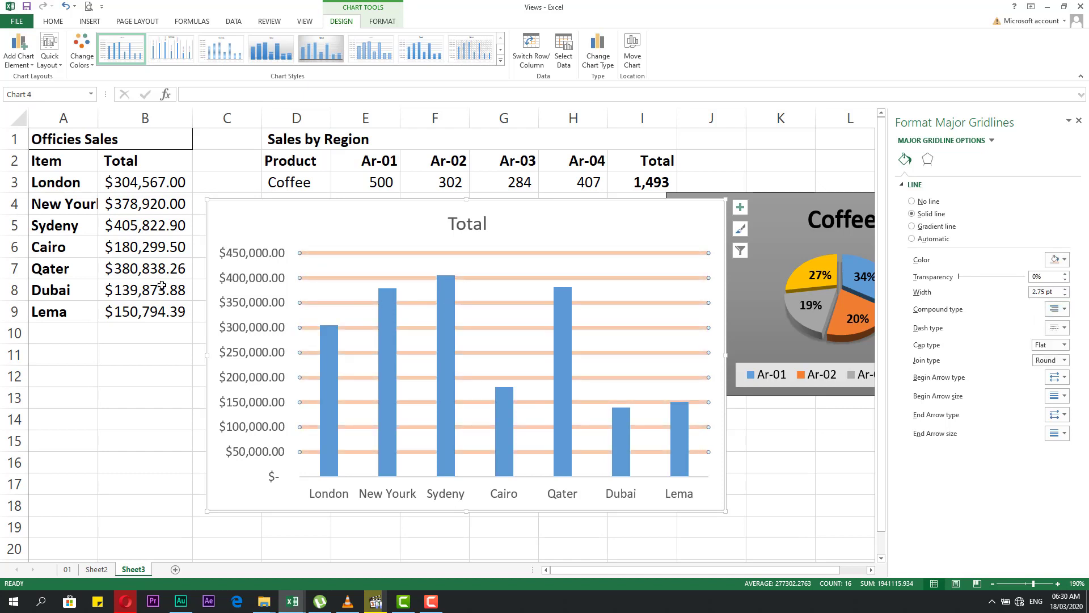
# - Give the vertical value axis labels a solid blue fill
pyautogui.click(248, 256)
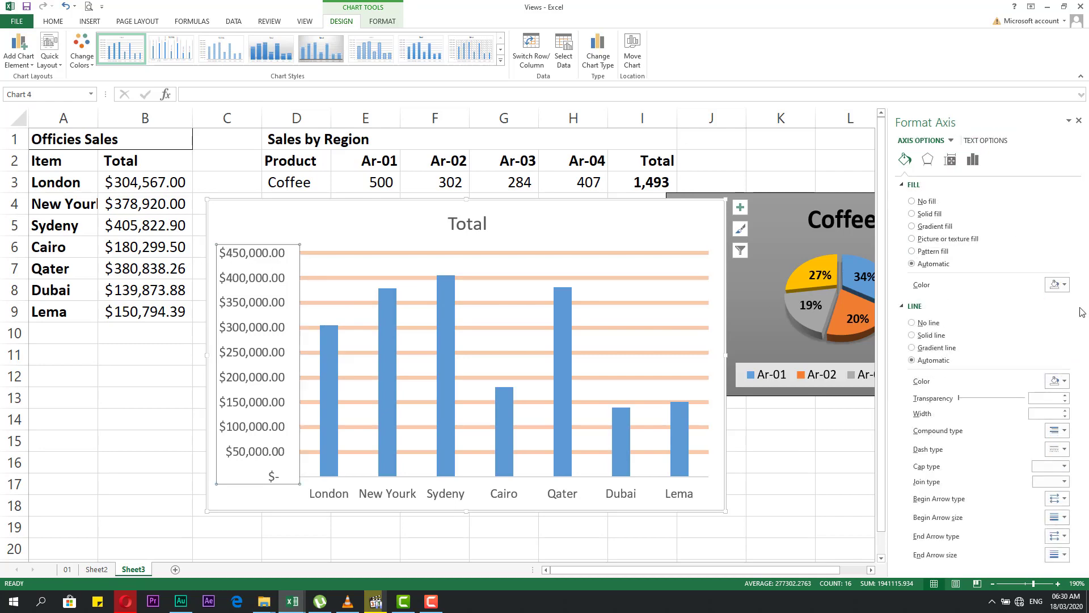
pyautogui.click(1065, 285)
pyautogui.click(1074, 316)
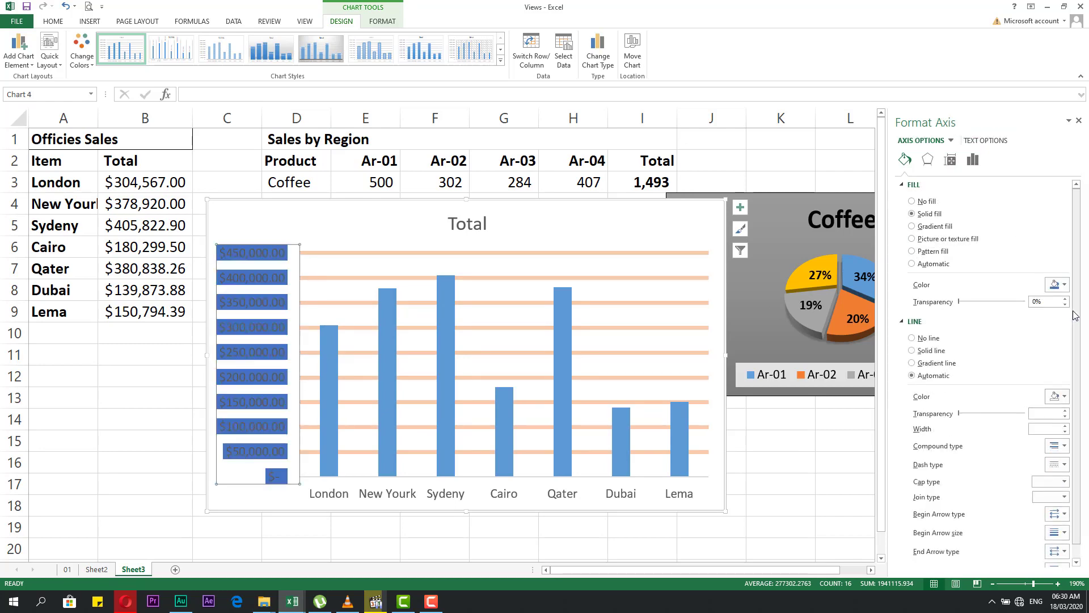
pyautogui.click(163, 428)
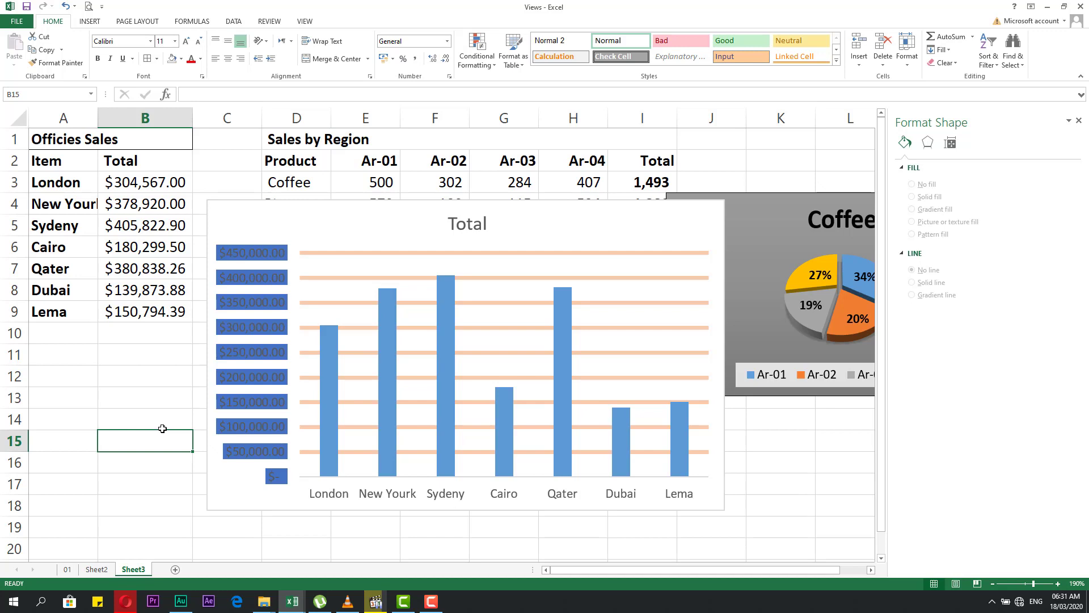
pyautogui.click(431, 601)
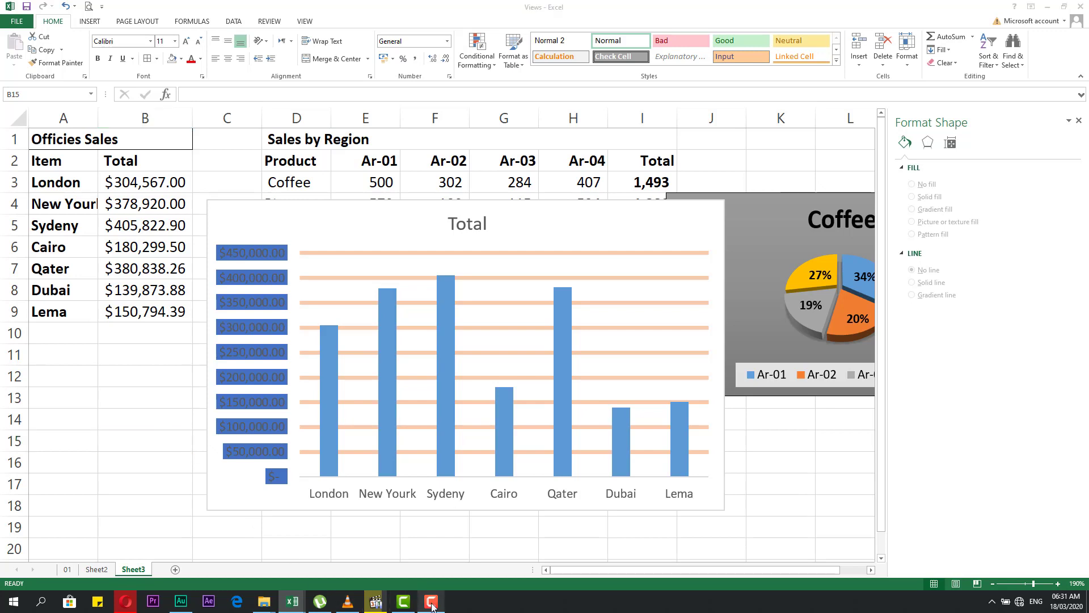